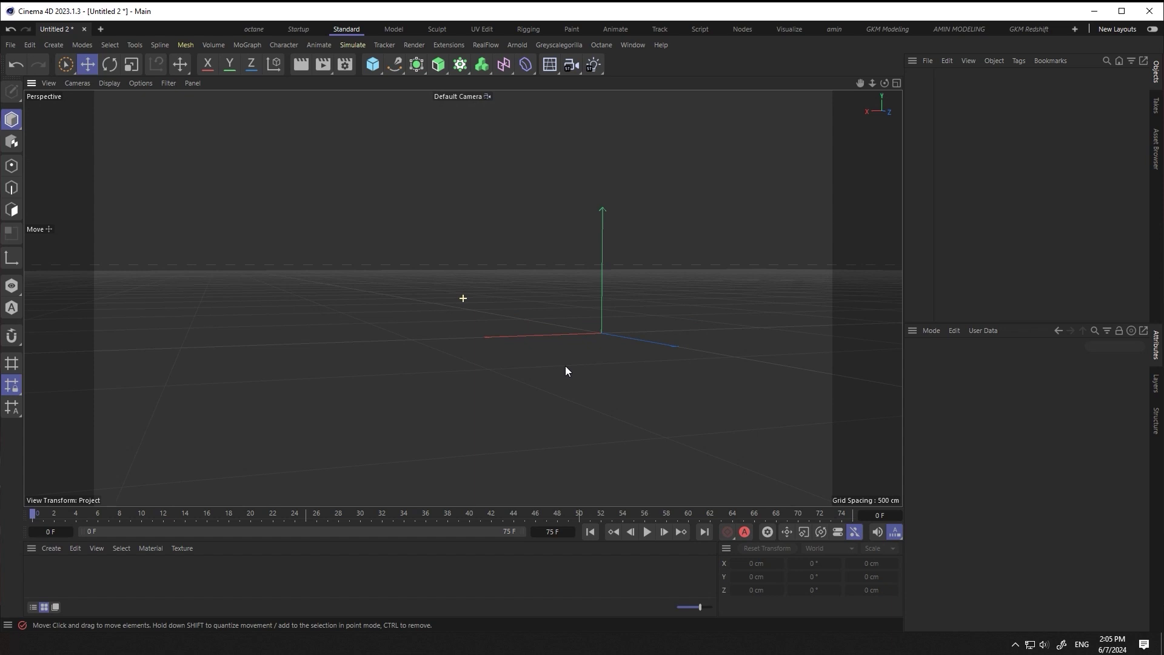
# - Reset the view and add a Segment spline from the Asset Browser
pyautogui.moveTo(565, 366)
pyautogui.keyDown('alt'); pyautogui.mouseDown()
pyautogui.moveTo(534, 414)
pyautogui.moveTo(465, 373)
pyautogui.mouseUp(); pyautogui.keyUp('alt')
pyautogui.click(49, 83)
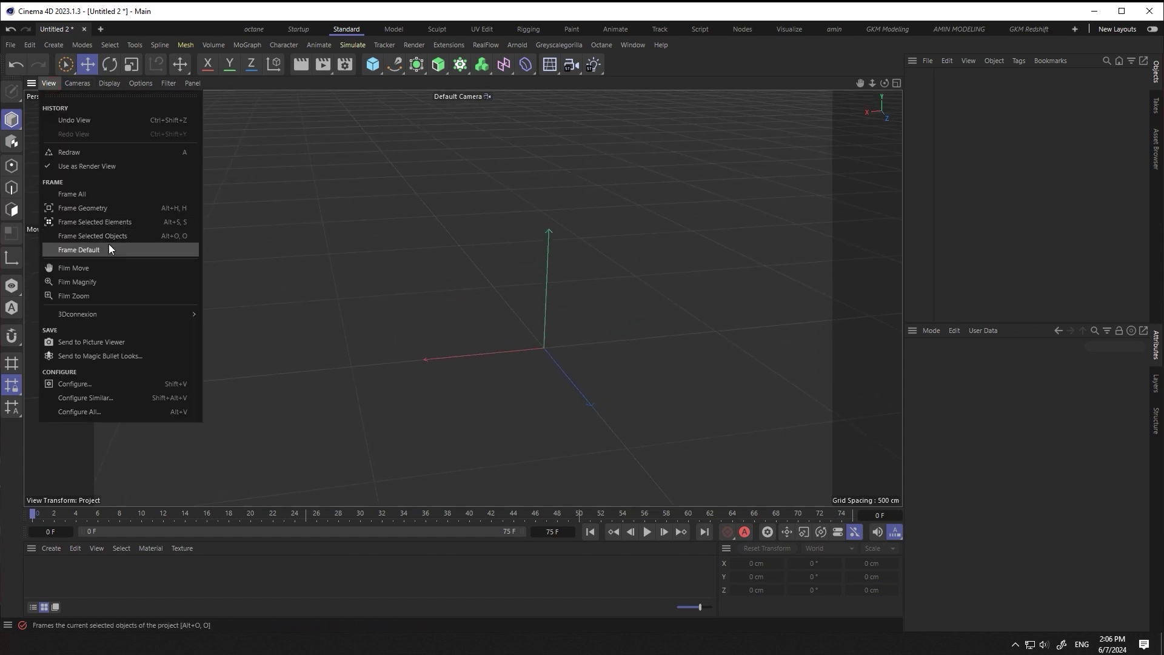
pyautogui.click(74, 248)
pyautogui.click(1156, 149)
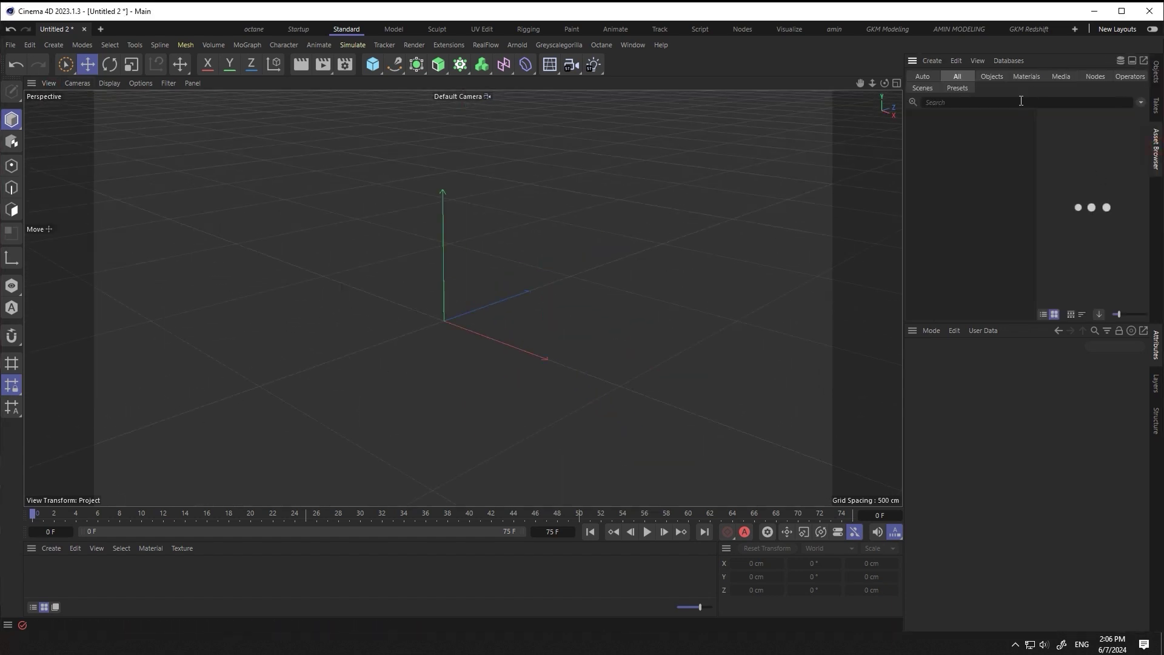
pyautogui.click(961, 103)
pyautogui.write('segment')
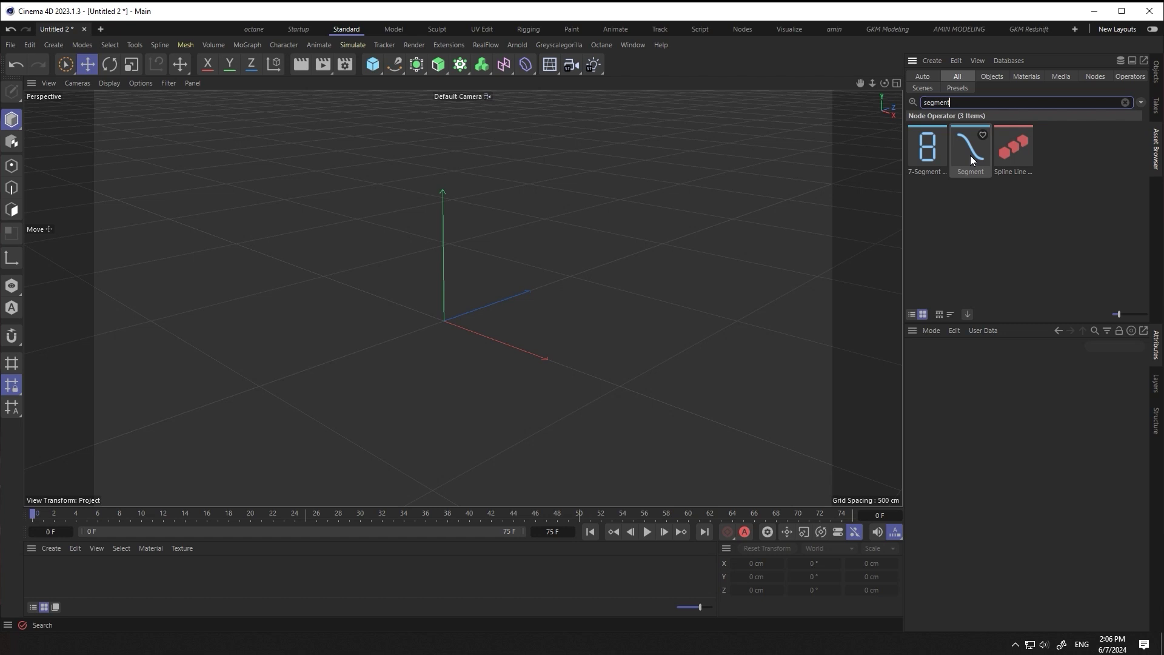
pyautogui.doubleClick(970, 155)
# - Give the Segment a 400 cm length and 120 points
pyautogui.scroll(3, 436, 351)
pyautogui.scroll(3, 452, 303)
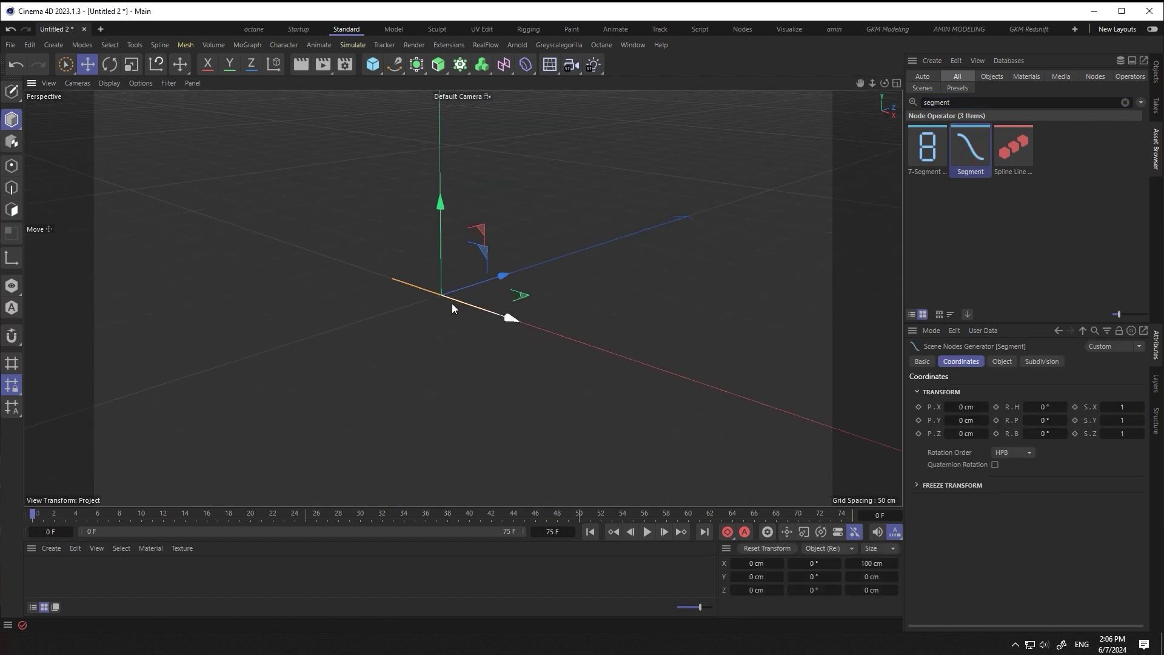
pyautogui.keyDown('alt'); pyautogui.moveTo(453, 304); pyautogui.dragTo(494, 367); pyautogui.keyUp('alt')
pyautogui.click(1157, 72)
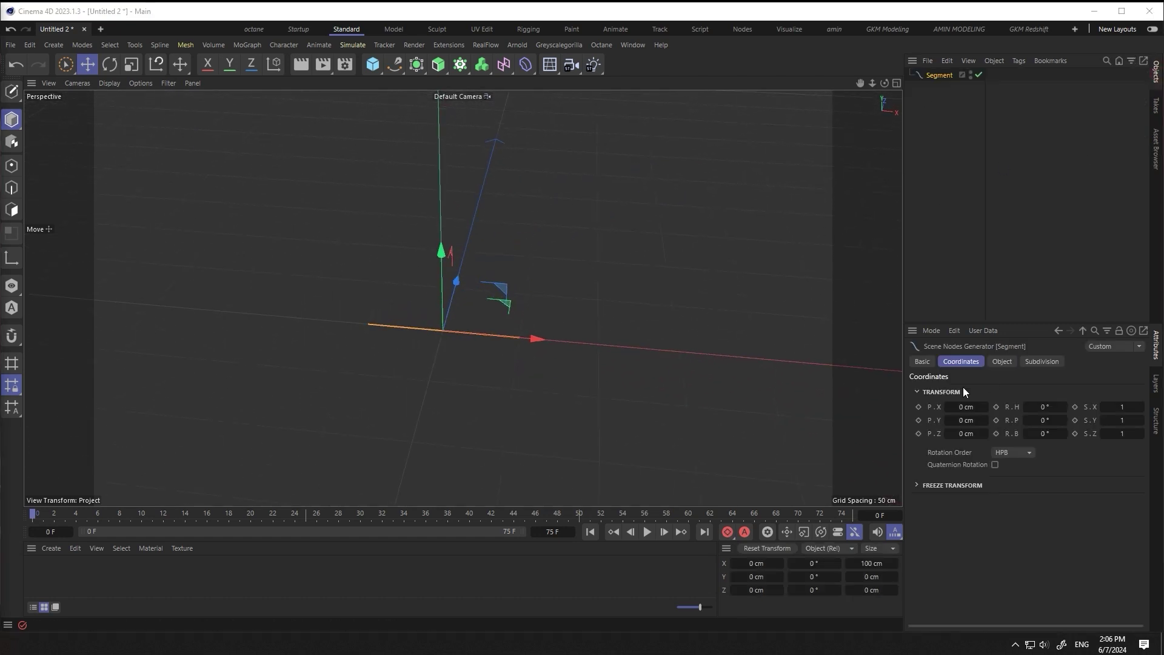
pyautogui.click(1002, 361)
pyautogui.write('400')
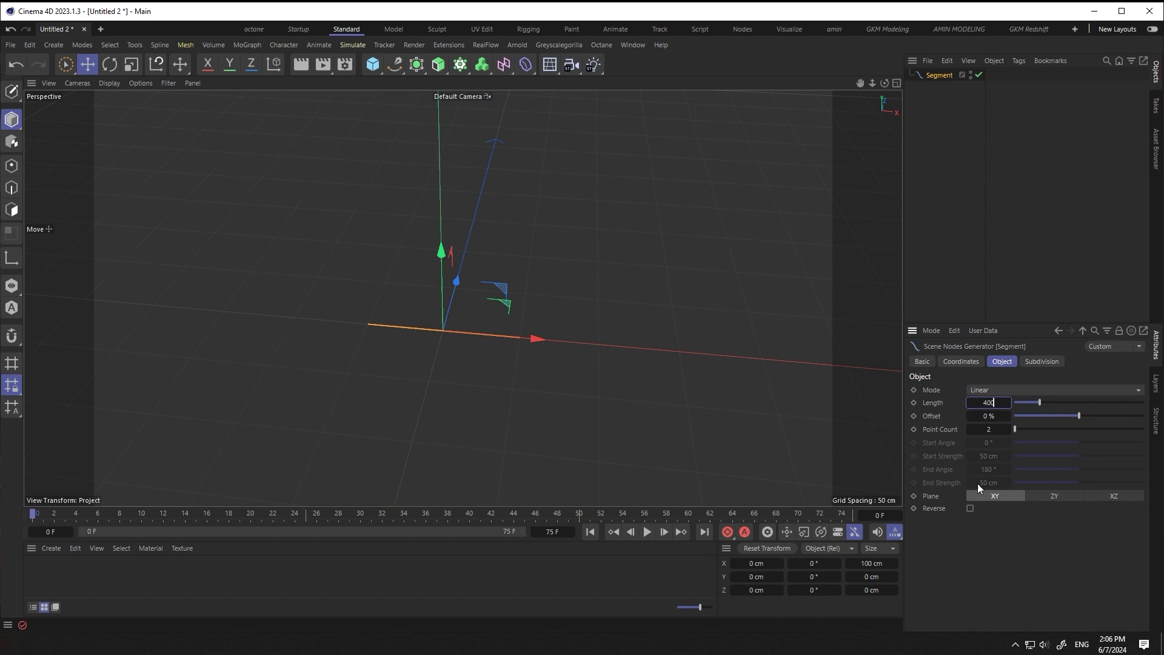
pyautogui.press('Return')
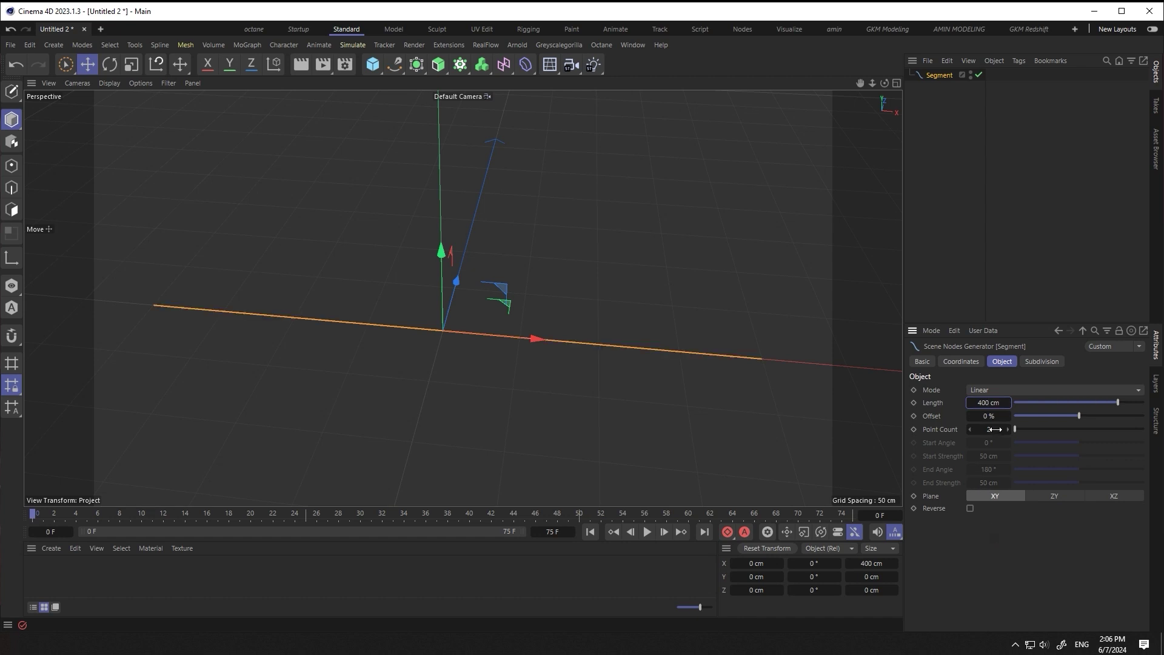
pyautogui.write('120')
pyautogui.press('Return')
# - Rotate the Segment 90° on Bank and raise it to Y 200 cm
pyautogui.click(961, 362)
pyautogui.moveTo(1045, 434); pyautogui.dragTo(1054, 483)
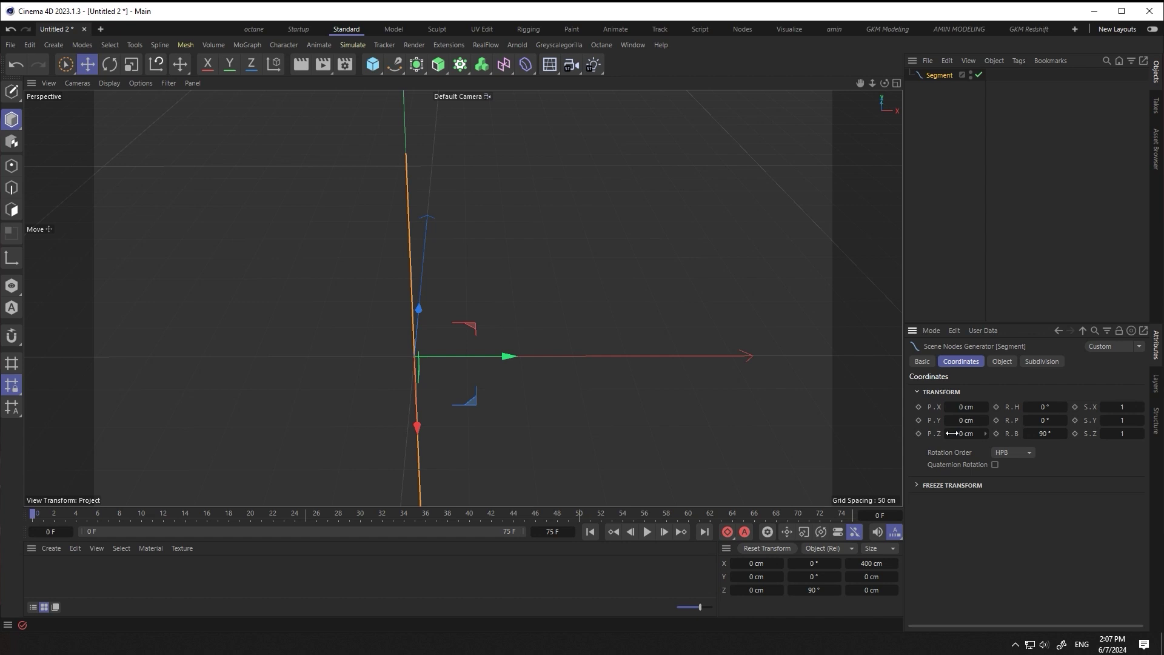
pyautogui.click(967, 420)
pyautogui.write('200')
pyautogui.press('Return')
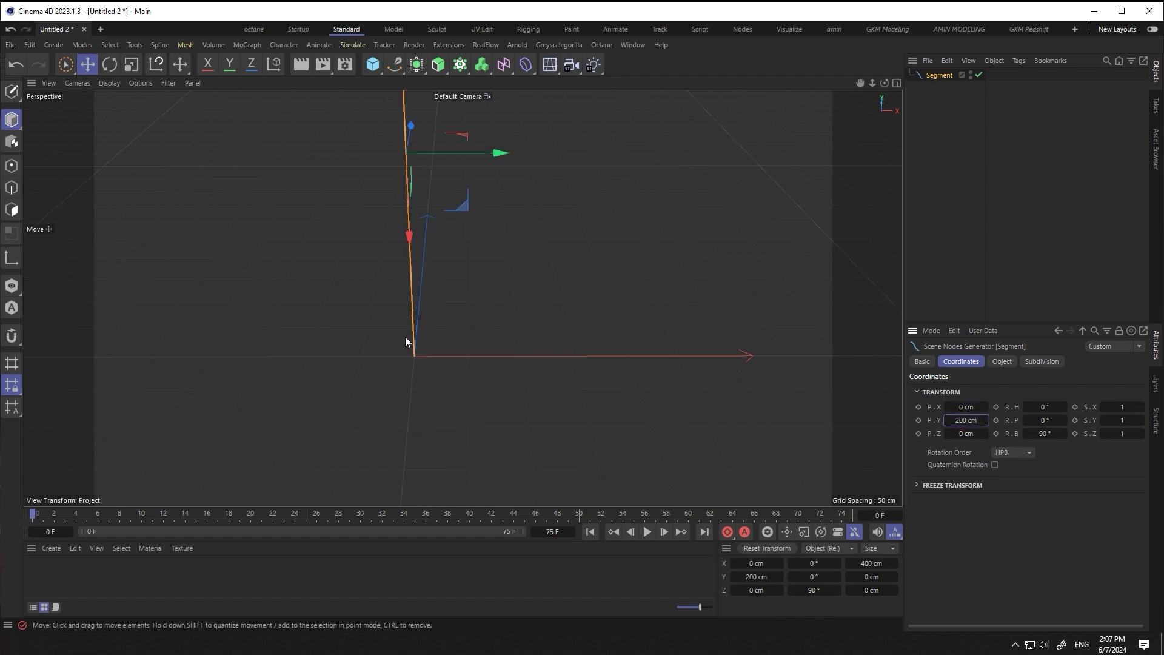
pyautogui.moveTo(334, 253)
pyautogui.keyDown('alt'); pyautogui.mouseDown()
pyautogui.moveTo(414, 279)
pyautogui.moveTo(436, 393)
pyautogui.mouseUp(); pyautogui.keyUp('alt')
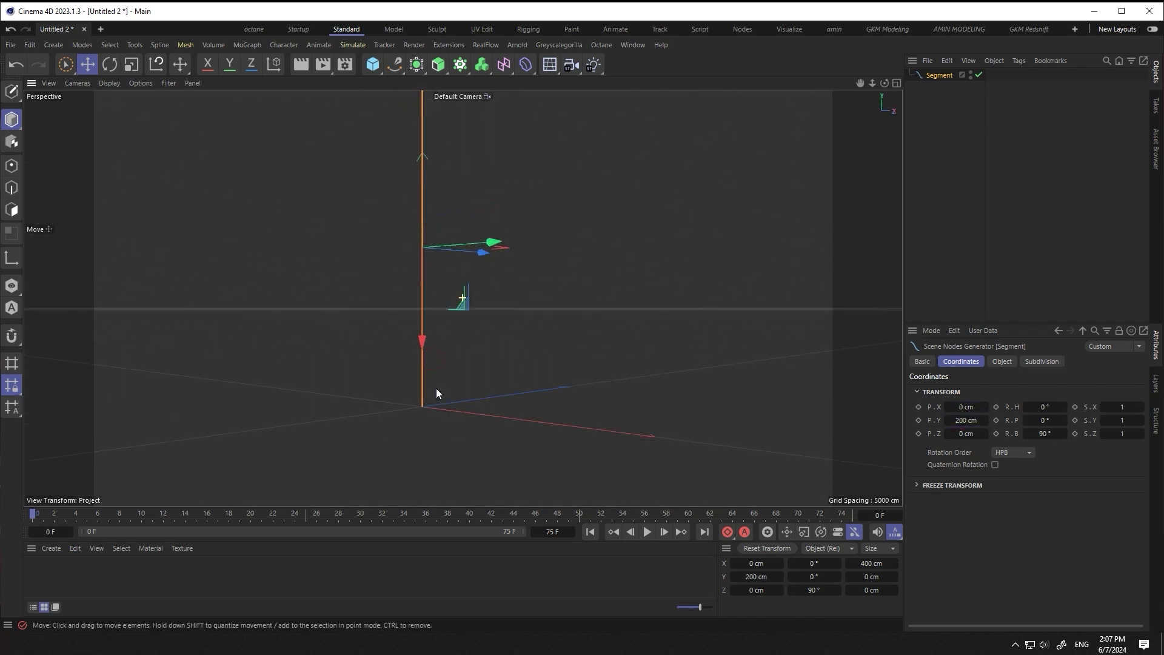
# - Add a floor Plane and give the Segment a Rope simulation tag
pyautogui.click(373, 64)
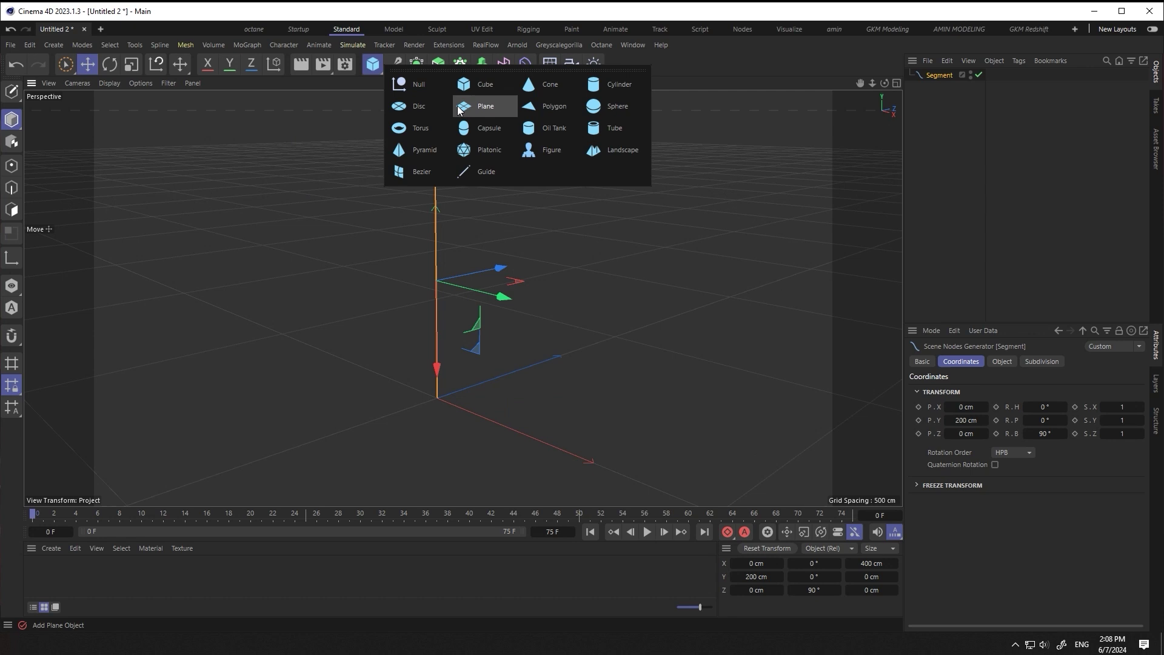
pyautogui.click(485, 105)
pyautogui.moveTo(484, 343)
pyautogui.keyDown('alt'); pyautogui.mouseDown()
pyautogui.moveTo(506, 281)
pyautogui.moveTo(475, 287)
pyautogui.mouseUp(); pyautogui.keyUp('alt')
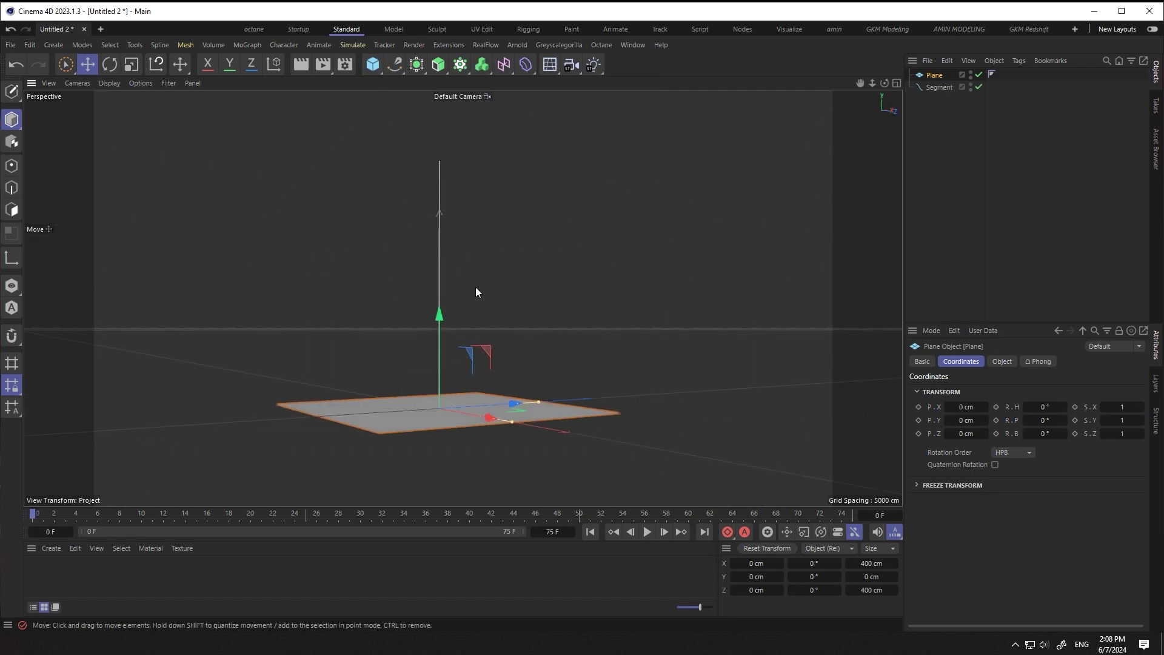
pyautogui.click(937, 87)
pyautogui.moveTo(935, 77); pyautogui.dragTo(934, 72)
pyautogui.rightClick(934, 75)
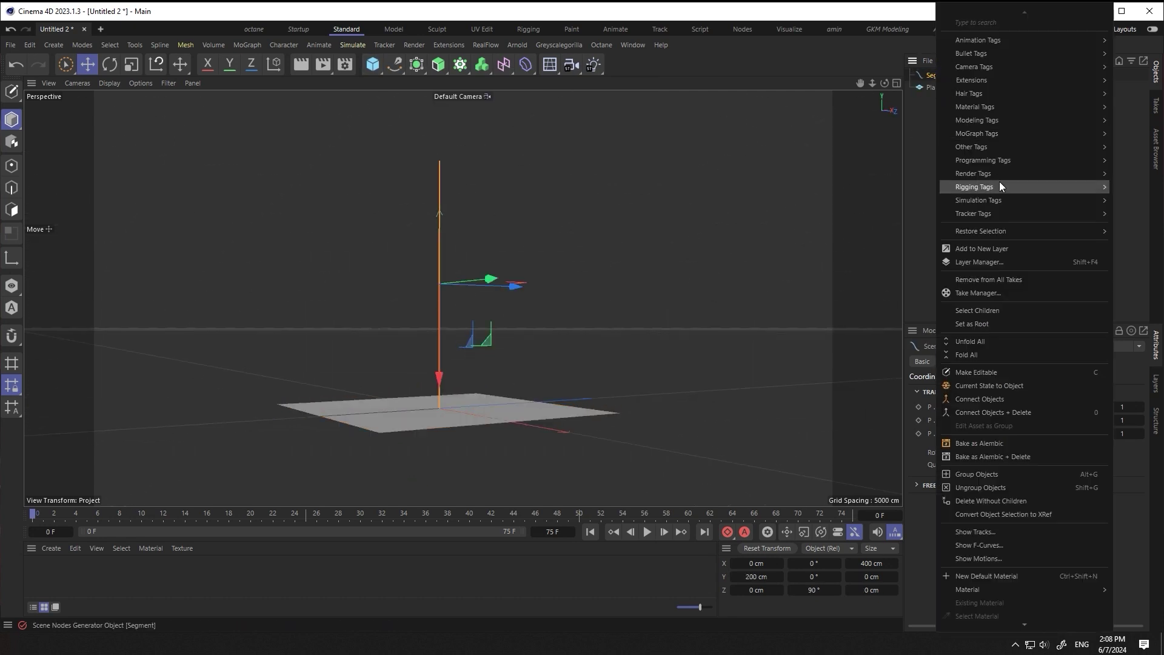
pyautogui.click(919, 218)
# - Tag the Plane as a Collider and start the simulation playing
pyautogui.click(937, 87)
pyautogui.rightClick(937, 86)
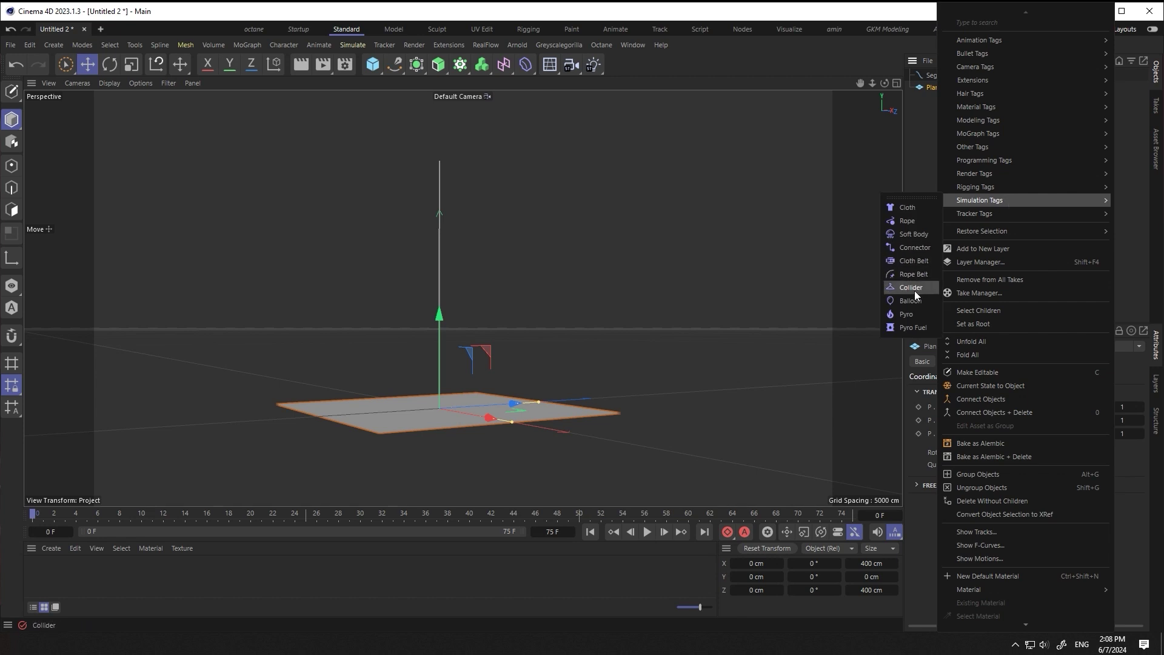
pyautogui.click(914, 289)
pyautogui.click(647, 531)
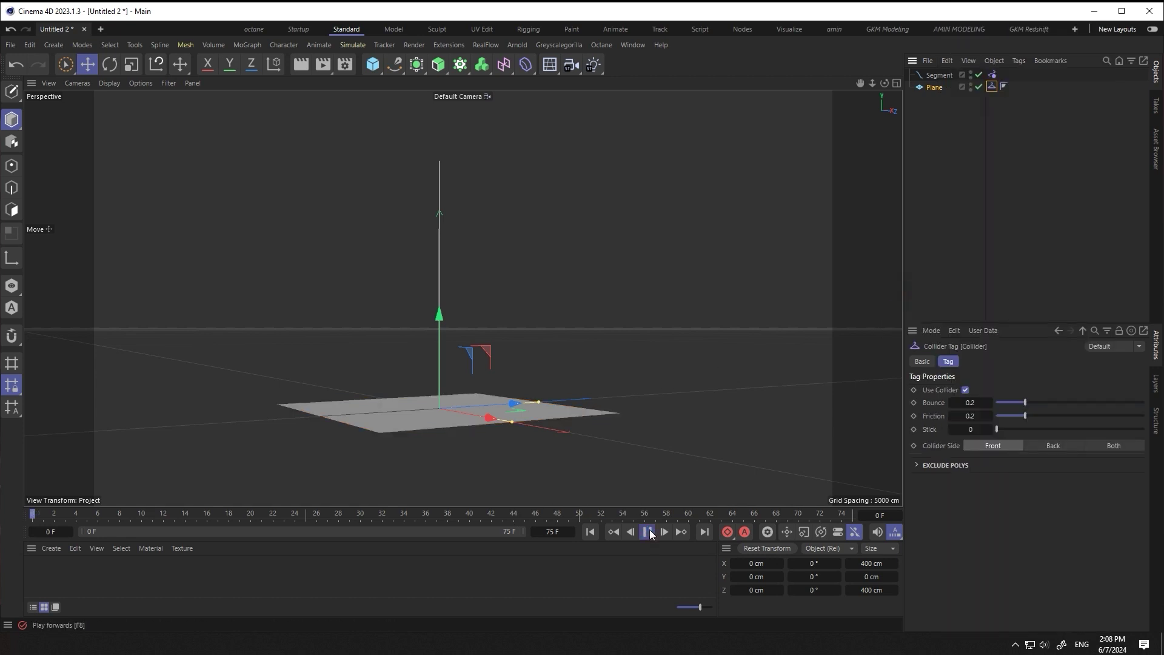
# - Stop playback and set the rope's display colour to a custom blue
pyautogui.scroll(3, 406, 426)
pyautogui.scroll(3, 428, 417)
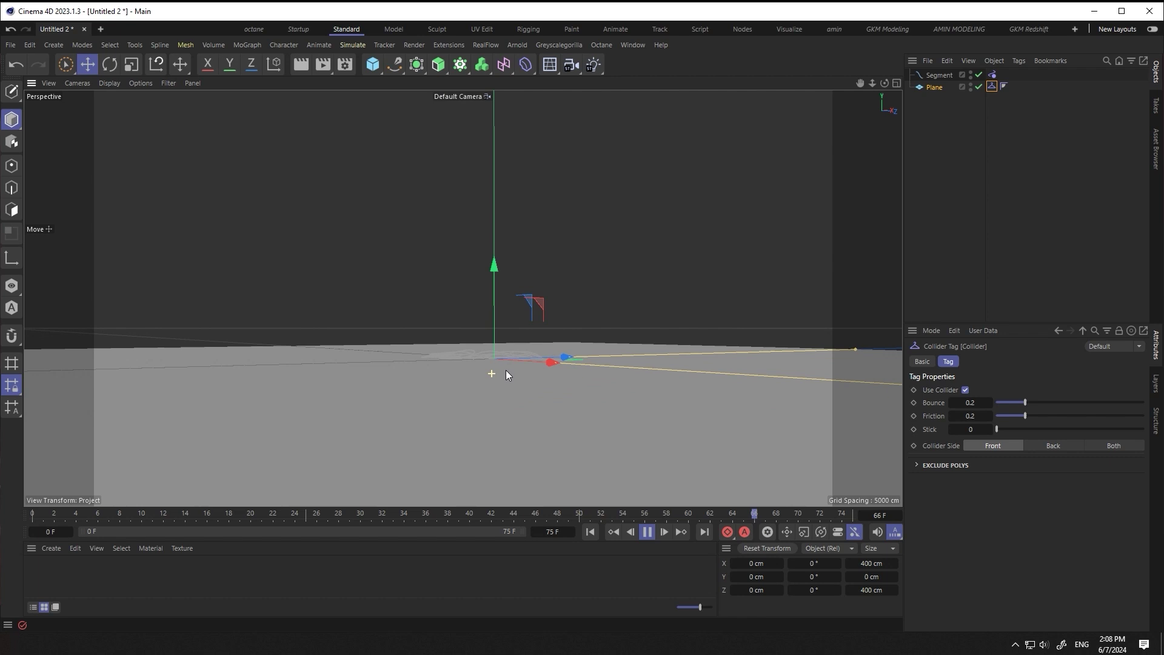
pyautogui.scroll(-3, 508, 394)
pyautogui.scroll(-3, 511, 417)
pyautogui.click(648, 532)
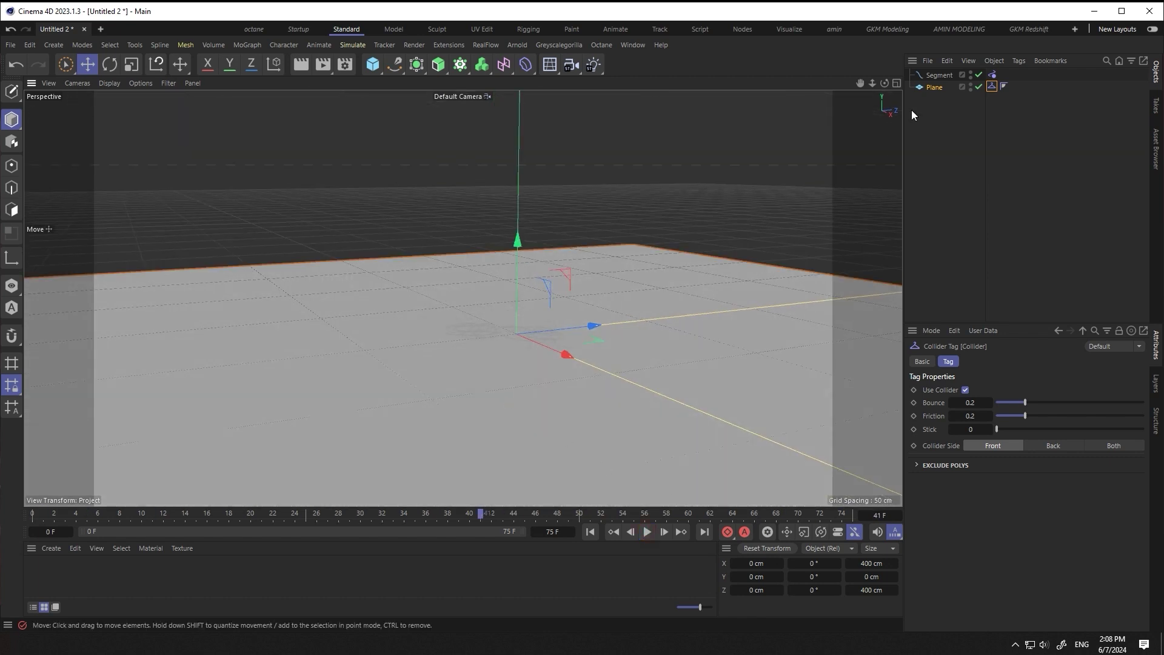
pyautogui.click(937, 76)
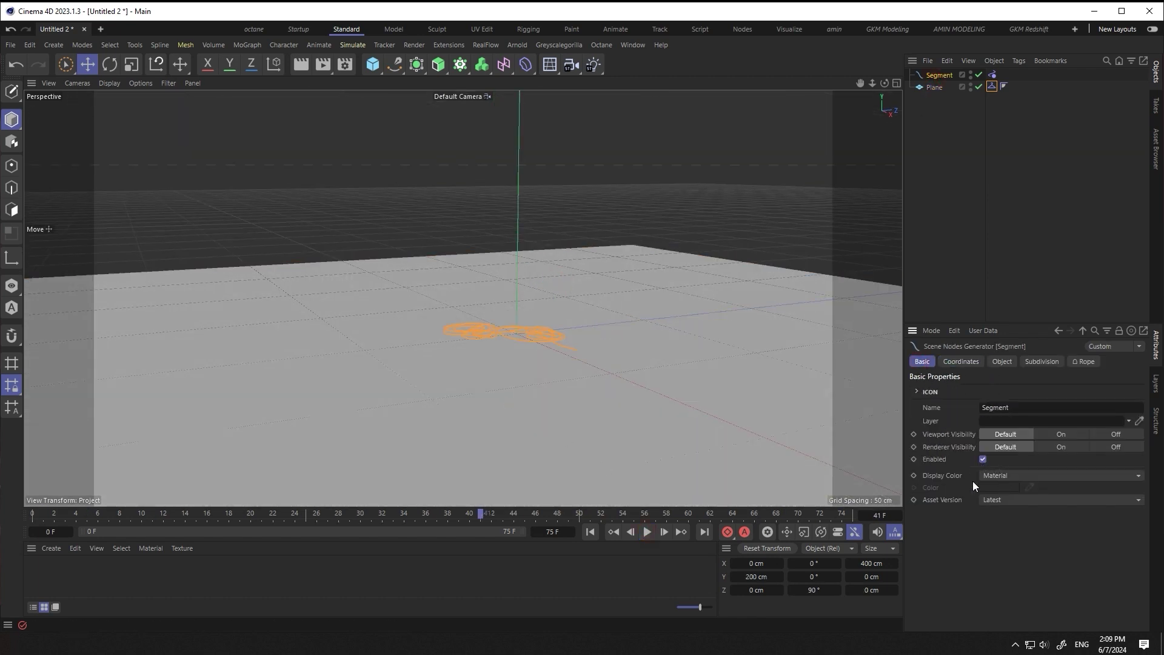
pyautogui.click(988, 476)
pyautogui.click(1028, 533)
pyautogui.click(997, 489)
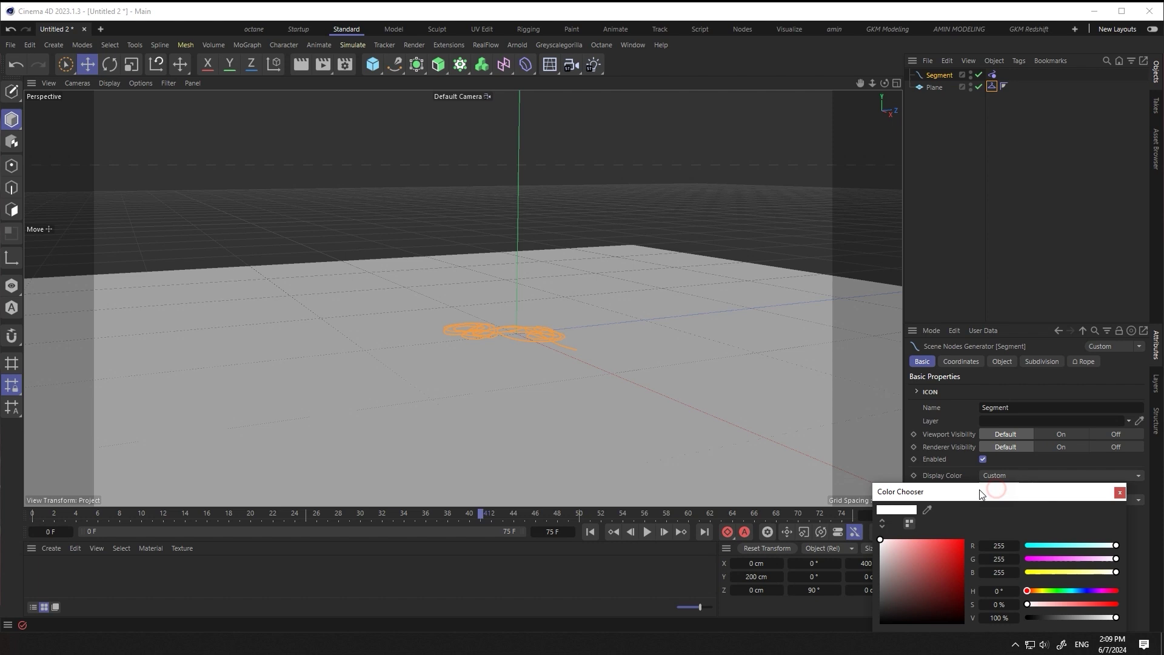
pyautogui.click(963, 547)
pyautogui.moveTo(1062, 590); pyautogui.dragTo(1085, 592)
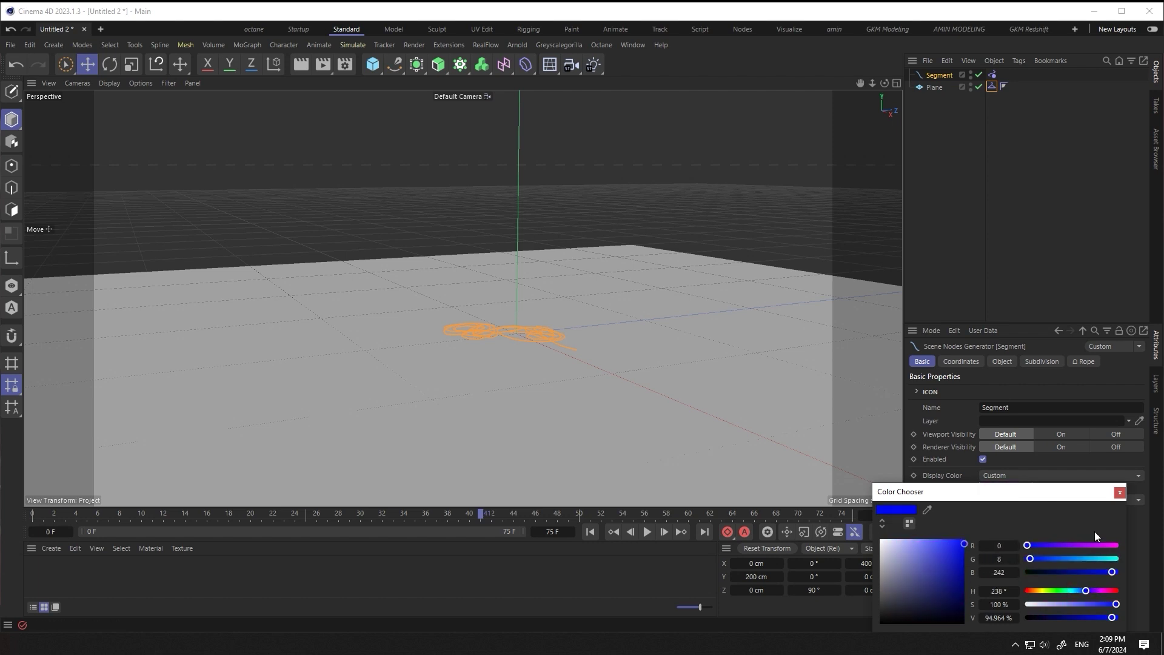
pyautogui.click(1120, 492)
# - Replay the rope falling from frame 0, then rewind to the start
pyautogui.click(548, 382)
pyautogui.moveTo(541, 162)
pyautogui.keyDown('alt'); pyautogui.mouseDown()
pyautogui.moveTo(574, 290)
pyautogui.moveTo(555, 403)
pyautogui.mouseUp(); pyautogui.keyUp('alt')
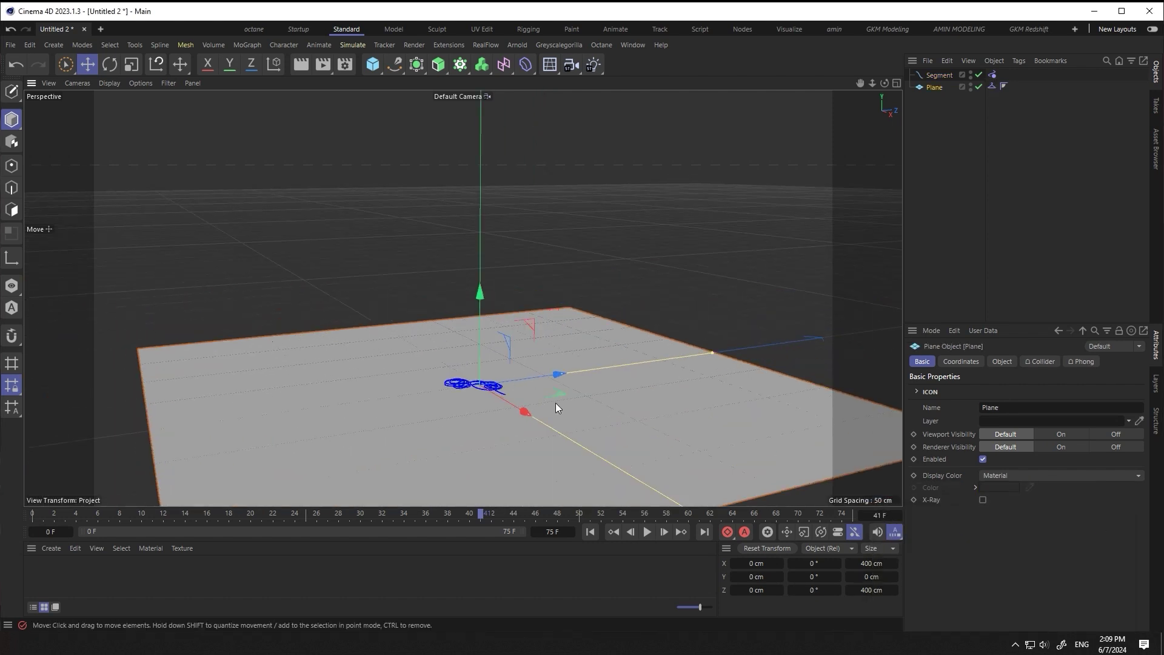
pyautogui.click(591, 534)
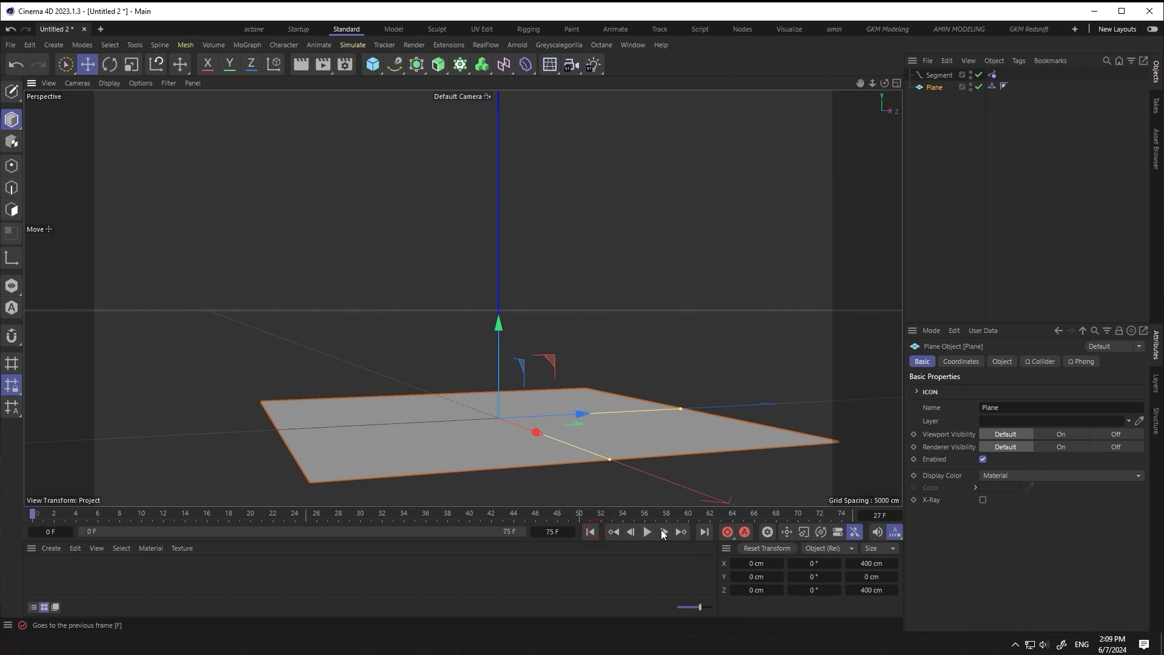
pyautogui.click(647, 532)
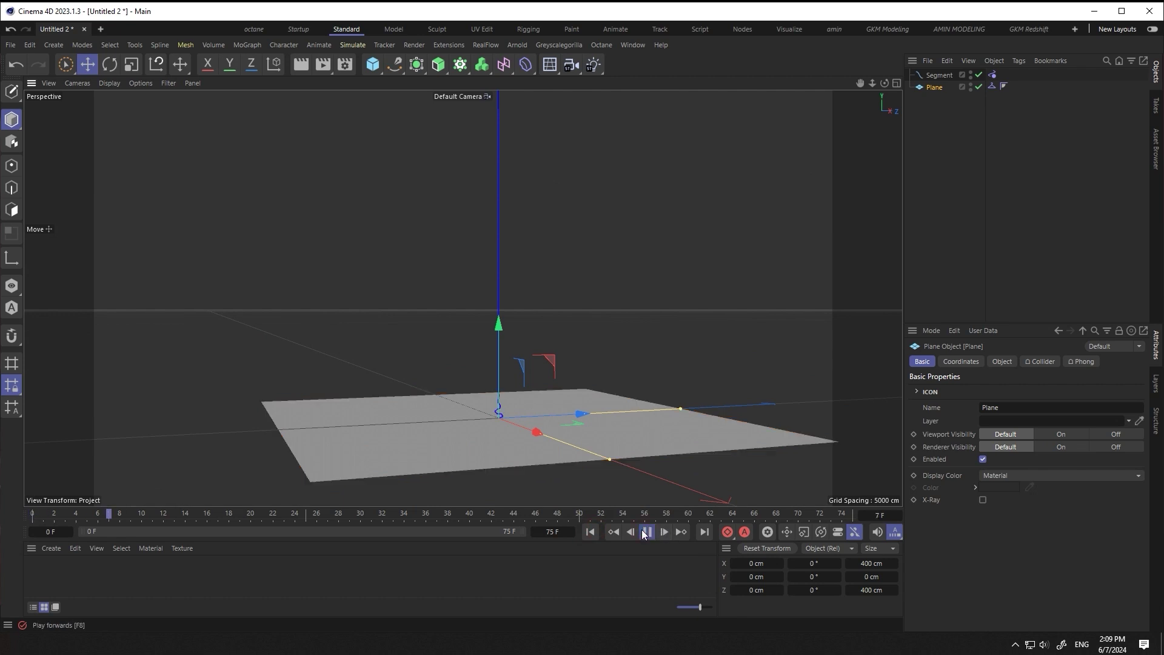
pyautogui.click(590, 532)
# - Add a Cube and raise it to Y 100 cm
pyautogui.click(372, 63)
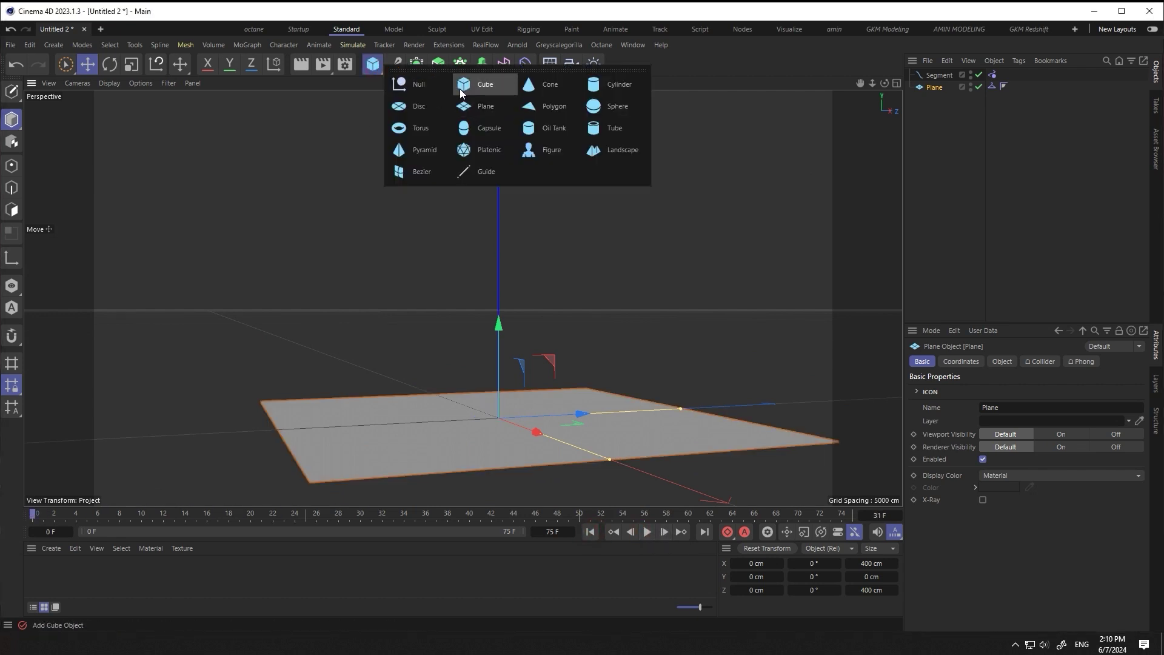
pyautogui.click(482, 85)
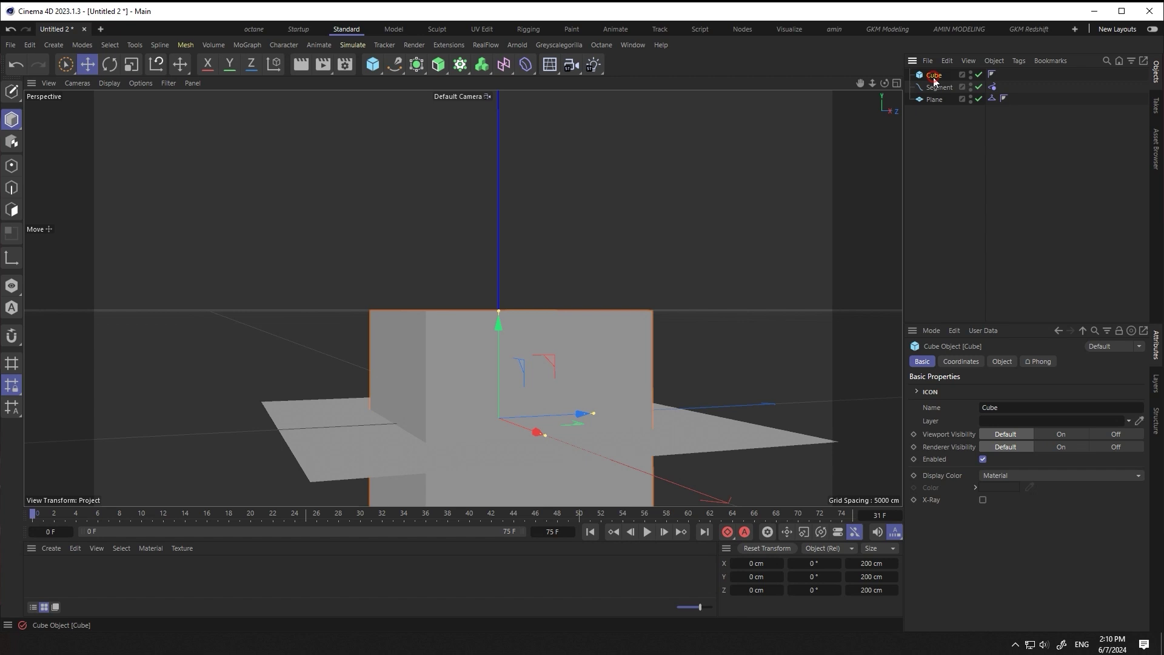
pyautogui.click(965, 363)
pyautogui.write('100')
pyautogui.press('Return')
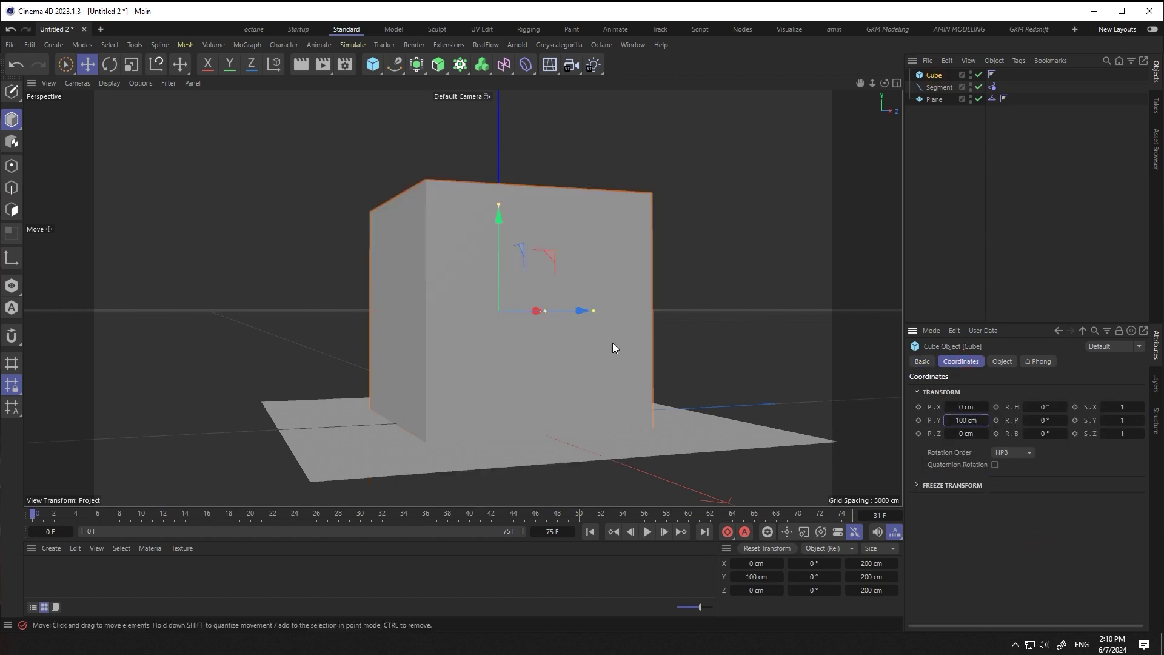
# - Set the cube's X size to 10 cm to make a thin wall
pyautogui.keyDown('alt'); pyautogui.moveTo(612, 344); pyautogui.dragTo(600, 368); pyautogui.keyUp('alt')
pyautogui.click(1002, 362)
pyautogui.doubleClick(1001, 391)
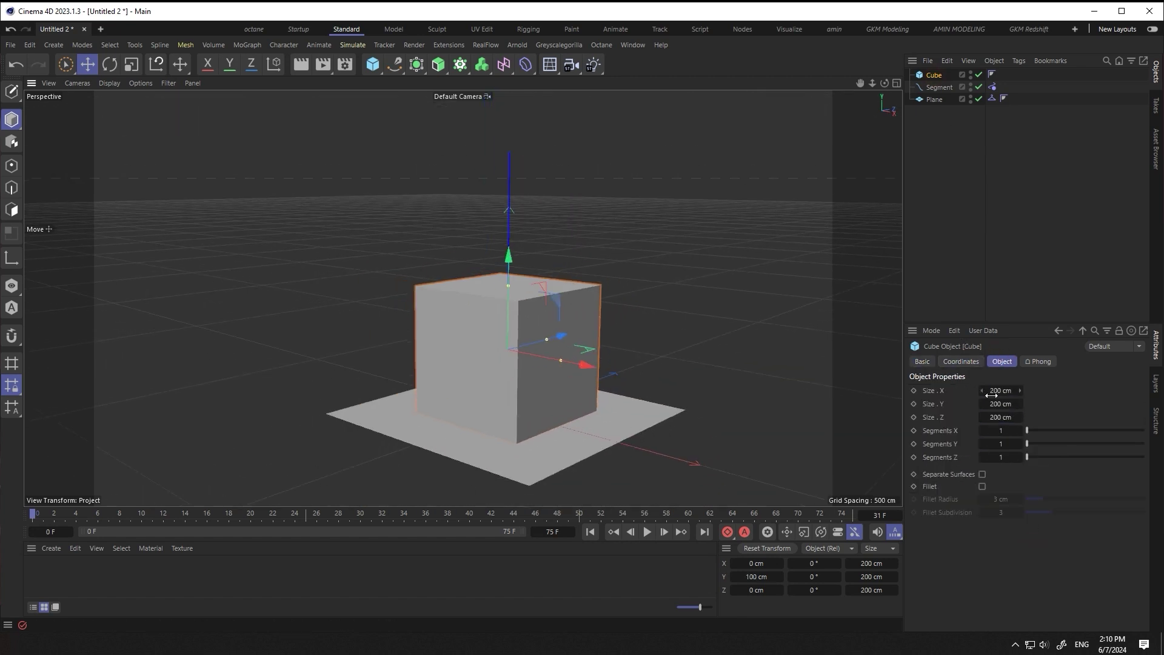
pyautogui.write('10')
pyautogui.press('Return')
# - Stretch the wall's height to about 455 cm
pyautogui.press('F3')
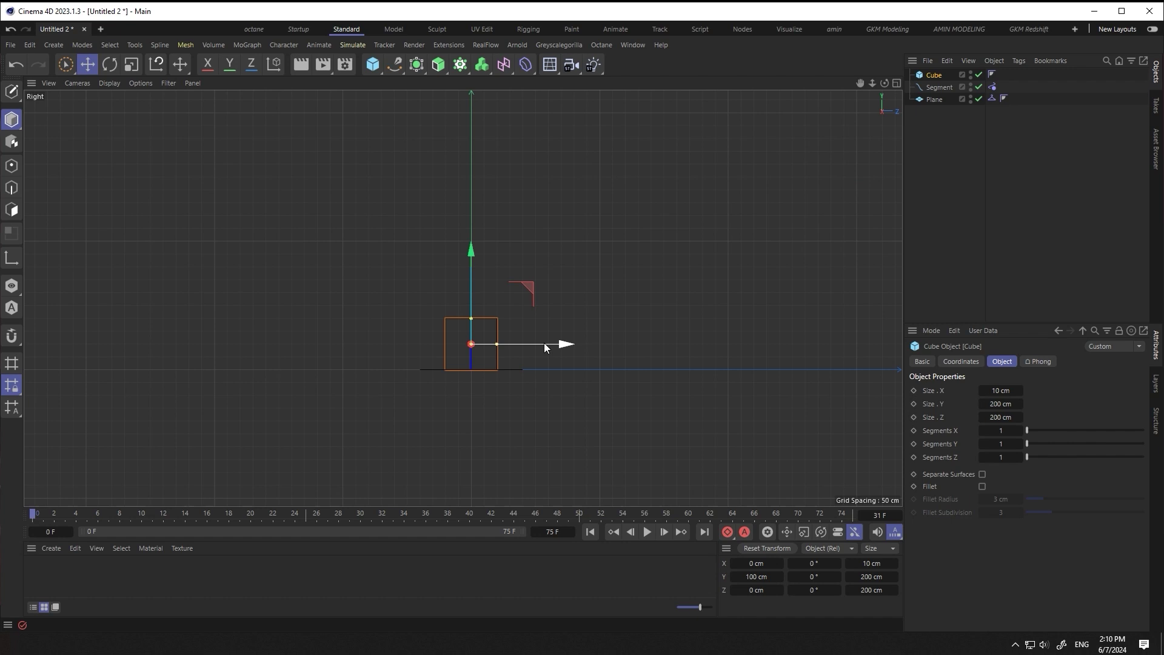
pyautogui.press('F1')
pyautogui.moveTo(509, 285); pyautogui.dragTo(505, 192)
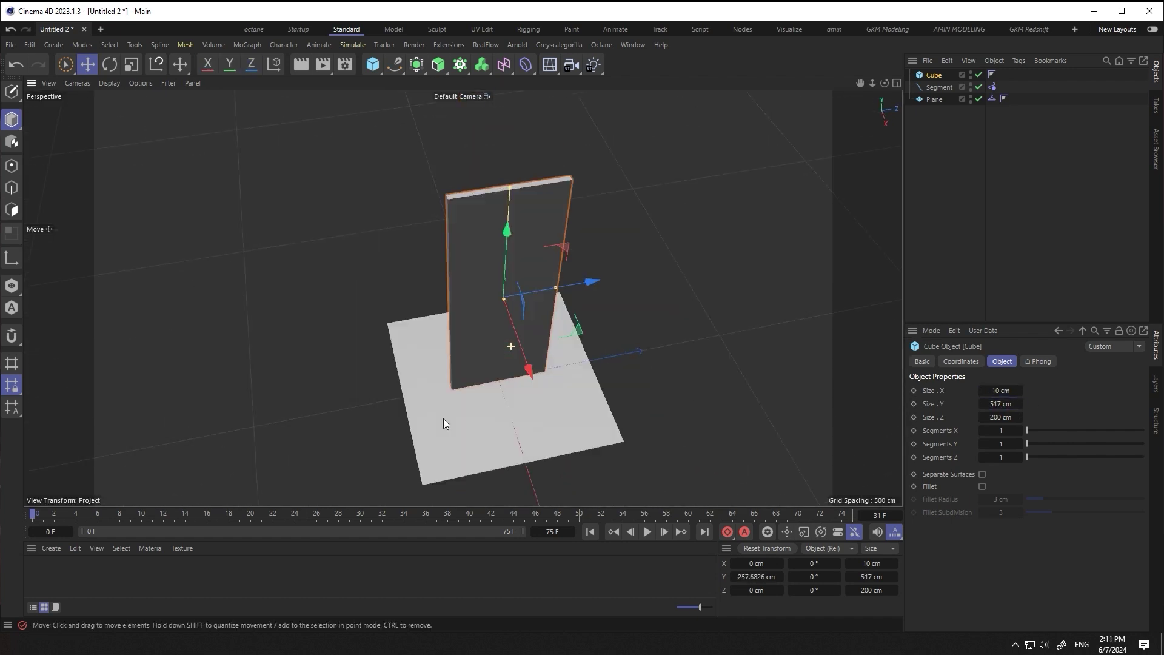
pyautogui.moveTo(443, 419)
pyautogui.keyDown('alt'); pyautogui.mouseDown()
pyautogui.moveTo(500, 207)
pyautogui.moveTo(797, 409)
pyautogui.mouseUp(); pyautogui.keyUp('alt')
pyautogui.moveTo(515, 140); pyautogui.dragTo(504, 202)
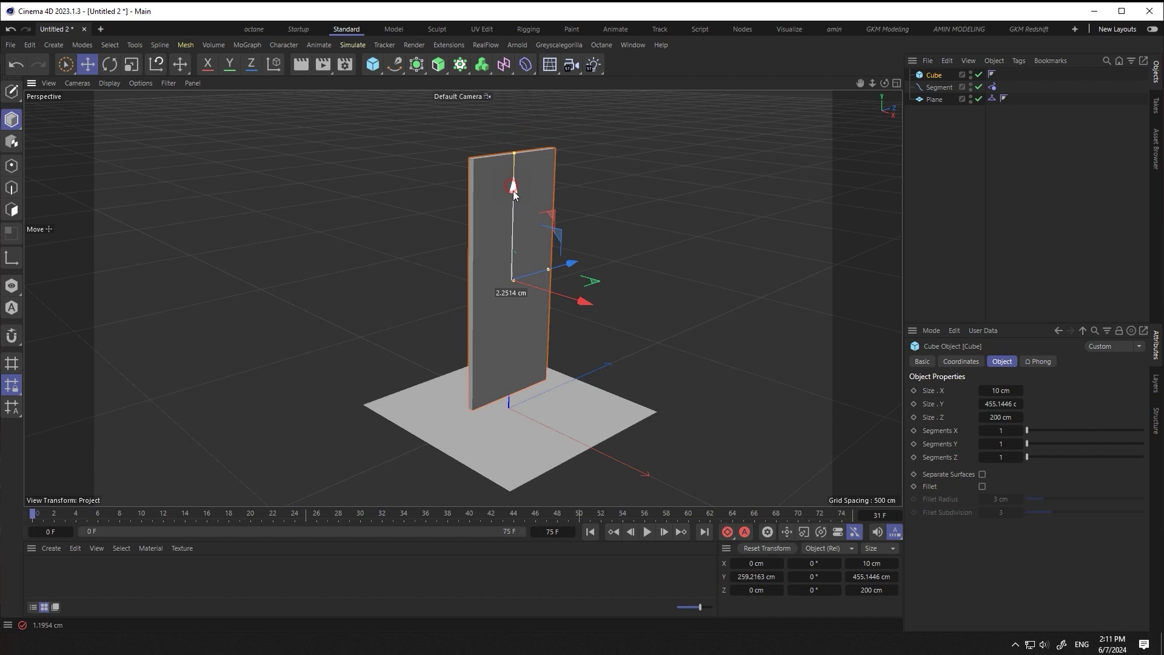
# - In the side view, shrink the cube's depth to about 53 cm
pyautogui.press('F5')
pyautogui.press('F3')
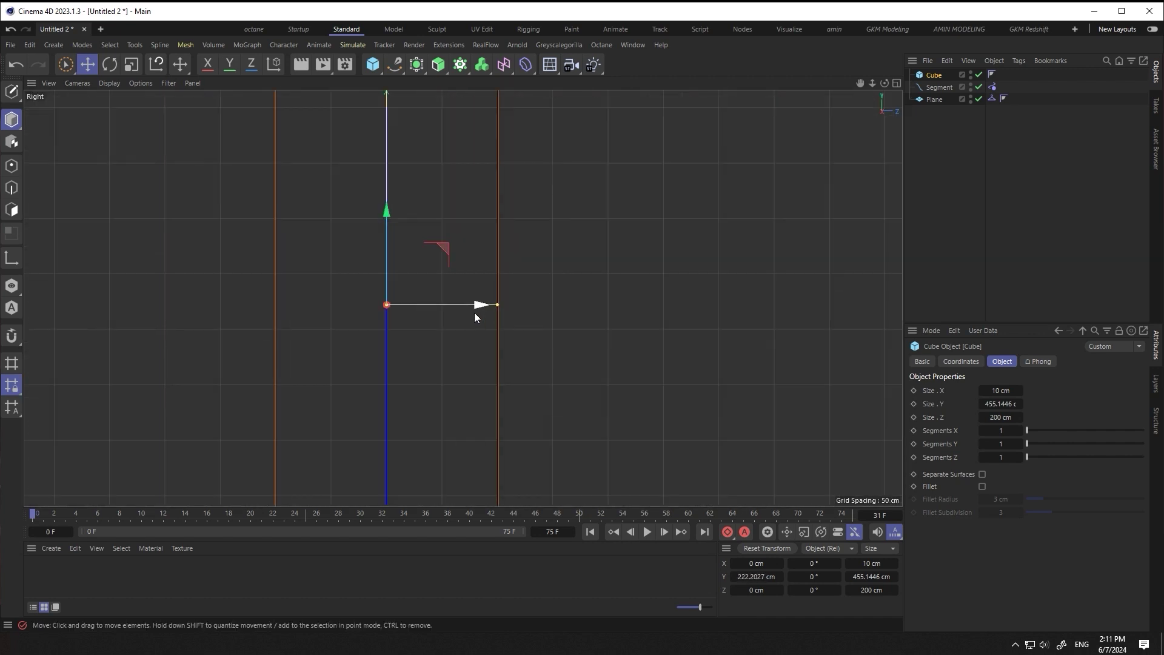
pyautogui.scroll(-2, 424, 202)
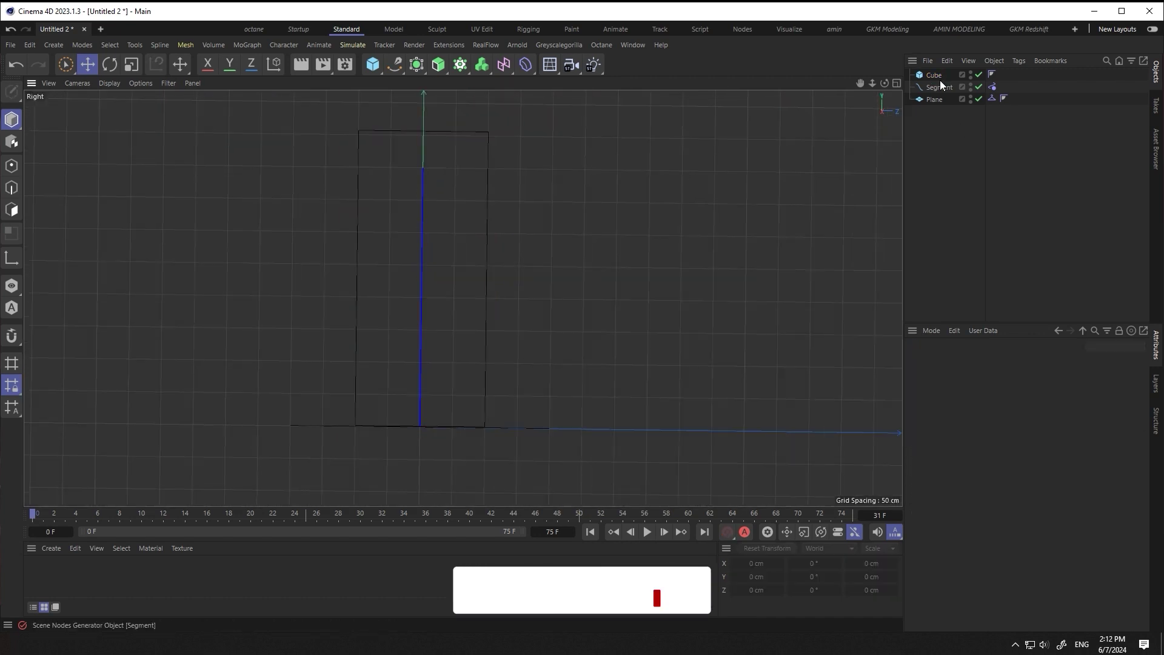
pyautogui.moveTo(489, 280); pyautogui.dragTo(438, 280)
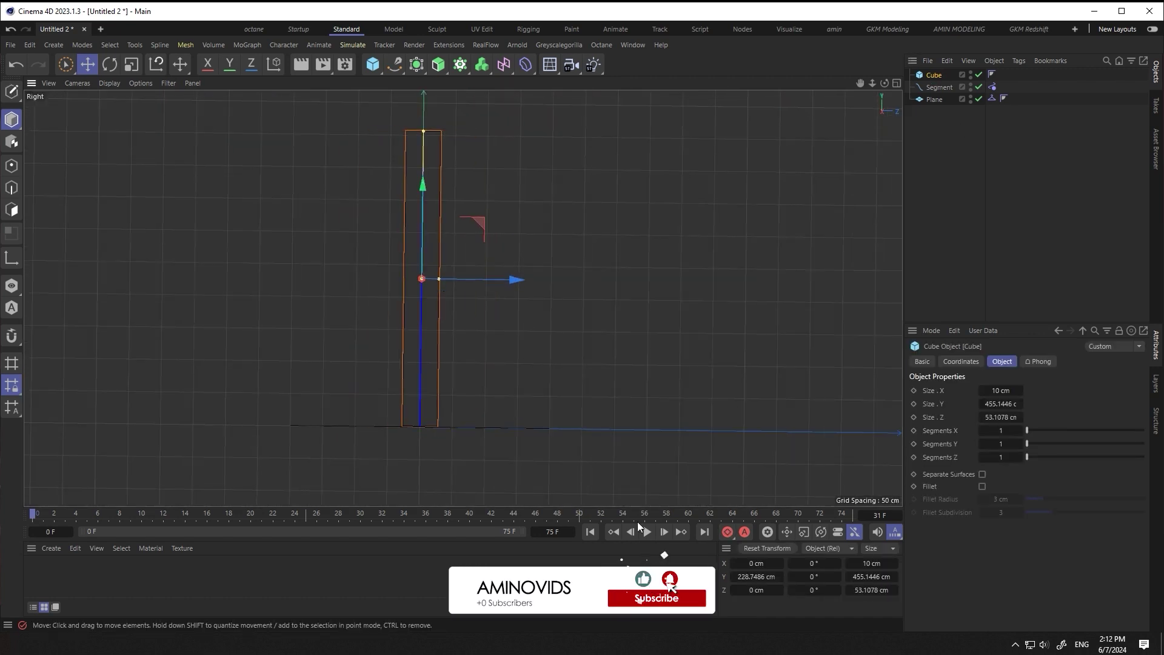
# - Give the Cube a Collider simulation tag
pyautogui.rightClick(931, 76)
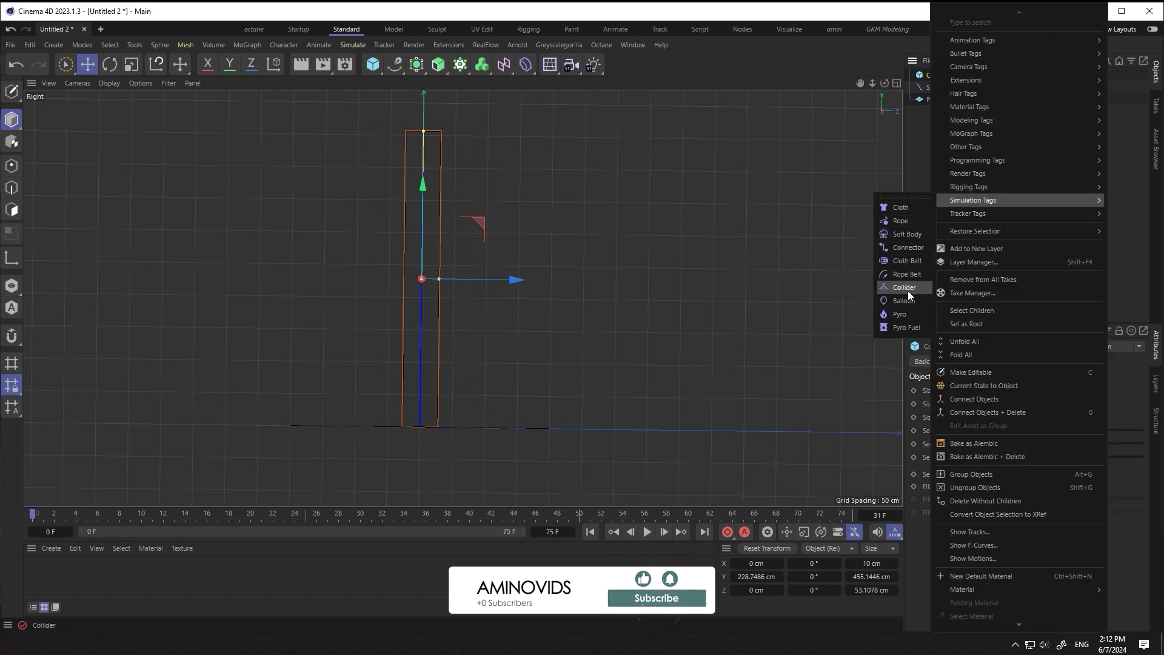
pyautogui.click(908, 290)
pyautogui.click(648, 532)
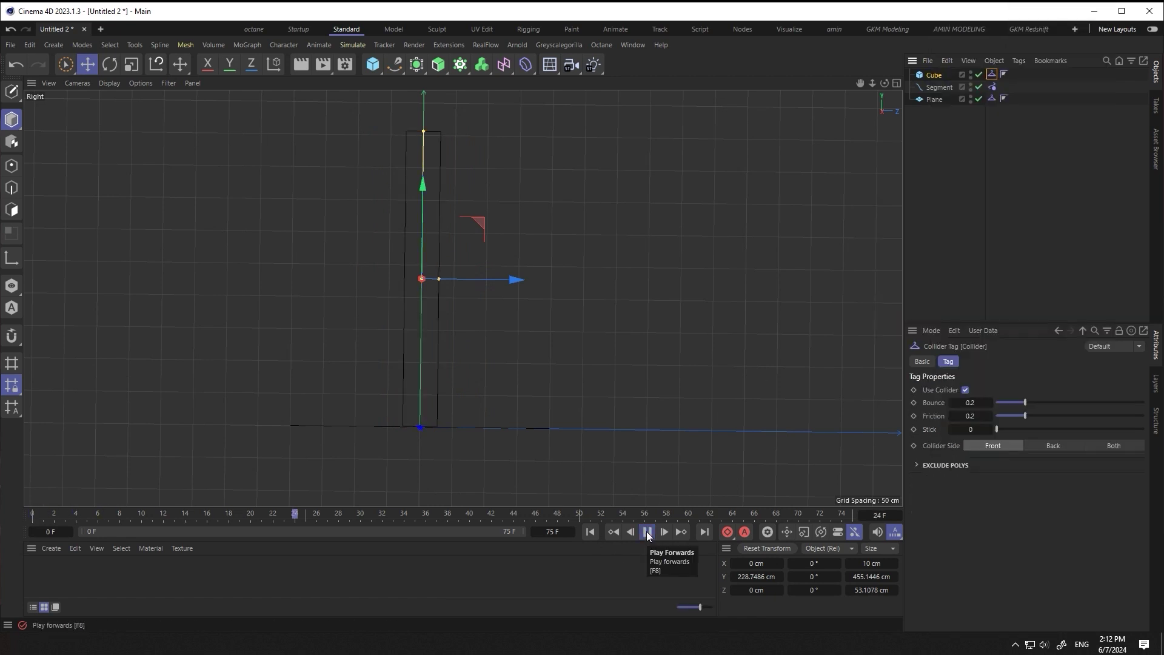
pyautogui.click(648, 532)
pyautogui.press('F1')
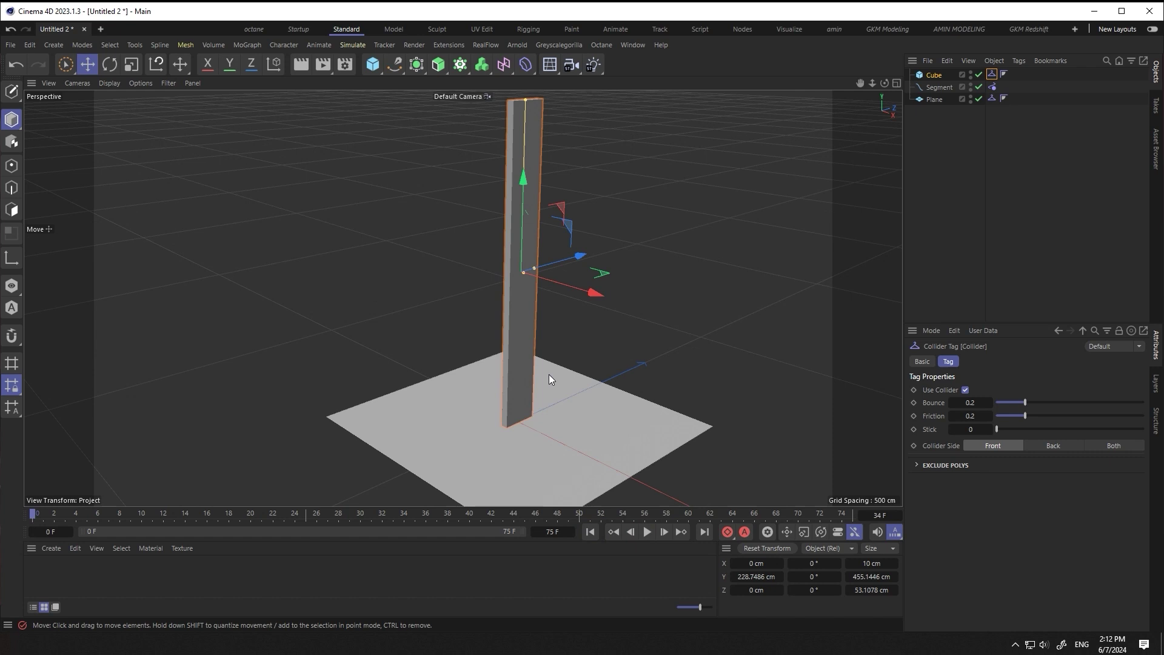
# - Hide the Cube, set the animation end to 120 frames, and rewind after watching
pyautogui.click(971, 72)
pyautogui.keyDown('alt'); pyautogui.moveTo(668, 334); pyautogui.dragTo(667, 273); pyautogui.keyUp('alt')
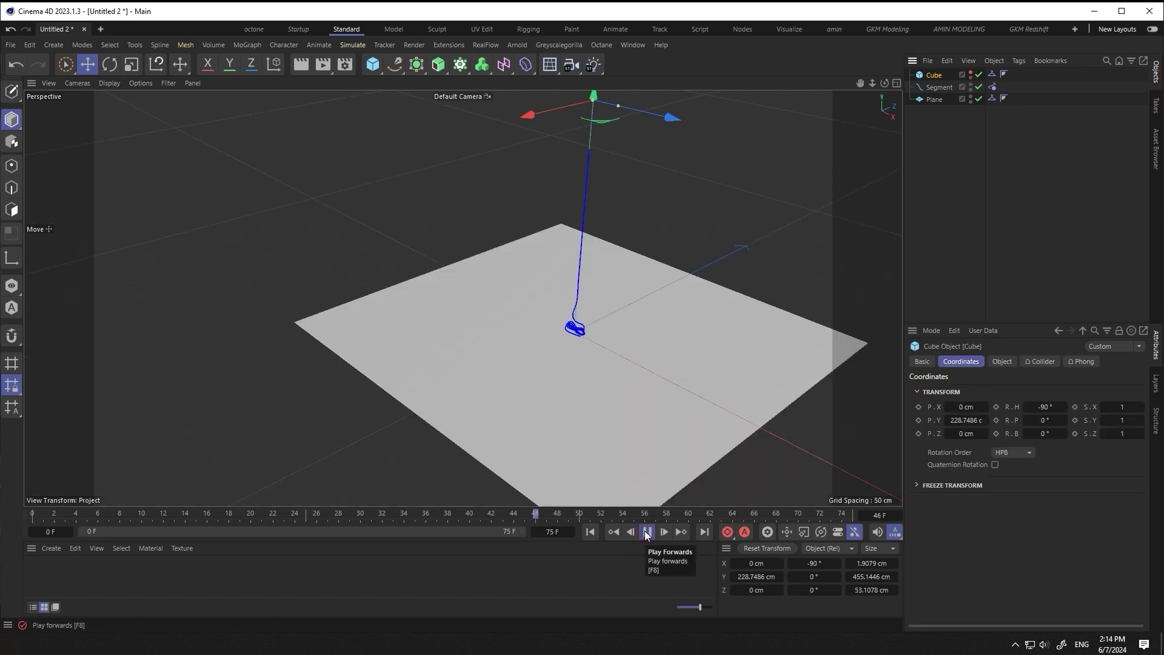
pyautogui.moveTo(578, 230)
pyautogui.keyDown('alt'); pyautogui.mouseDown()
pyautogui.moveTo(612, 370)
pyautogui.moveTo(660, 333)
pyautogui.moveTo(684, 454)
pyautogui.mouseUp(); pyautogui.keyUp('alt')
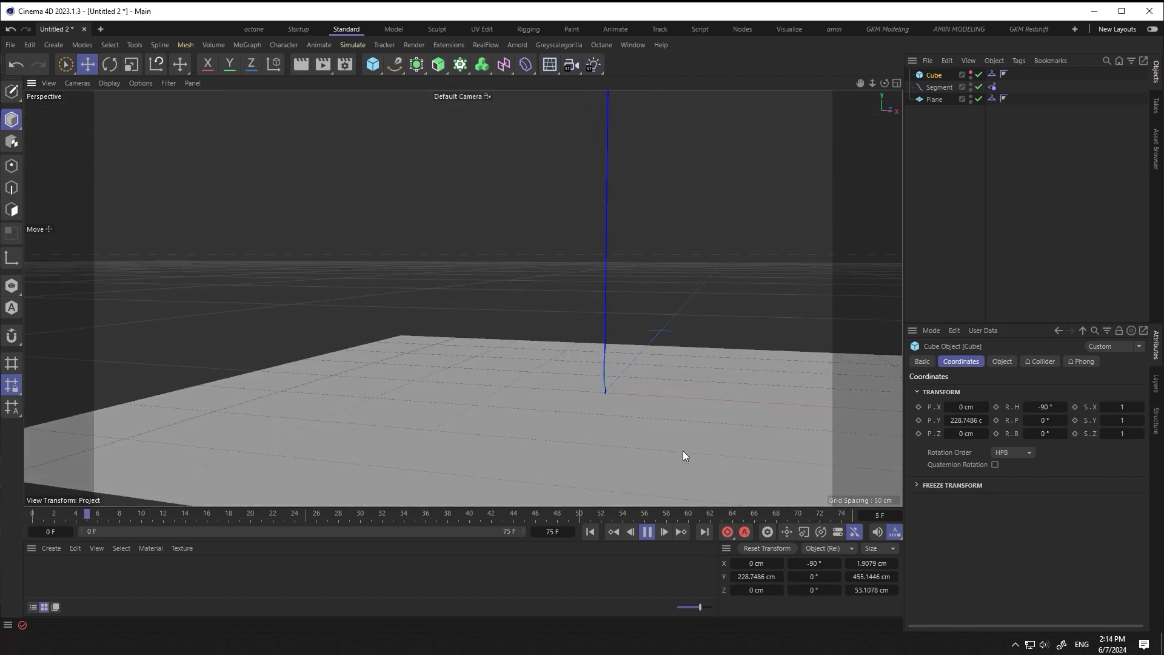
pyautogui.click(647, 532)
pyautogui.write('120')
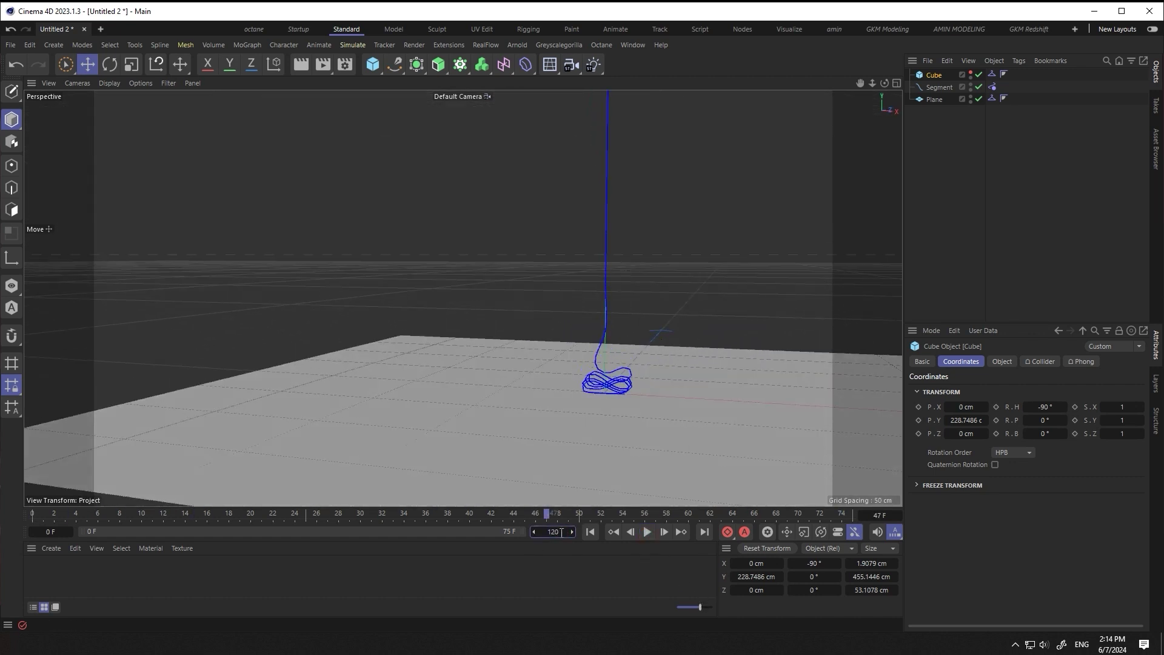
pyautogui.click(545, 548)
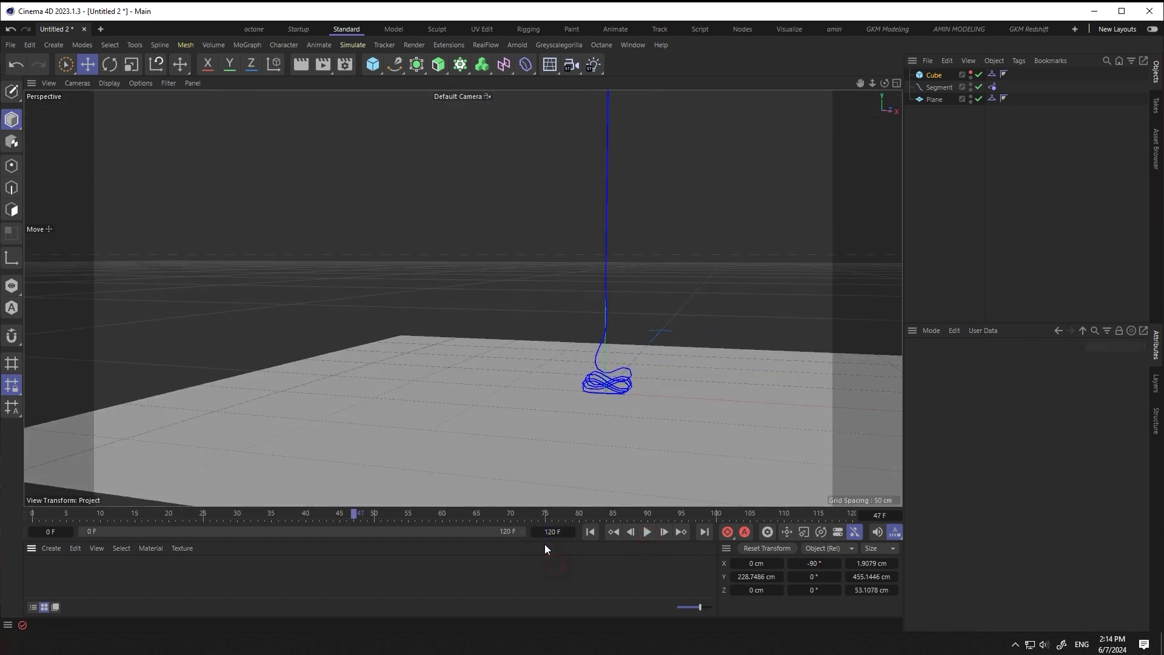
pyautogui.click(648, 532)
pyautogui.hotkey('shift', 'f')
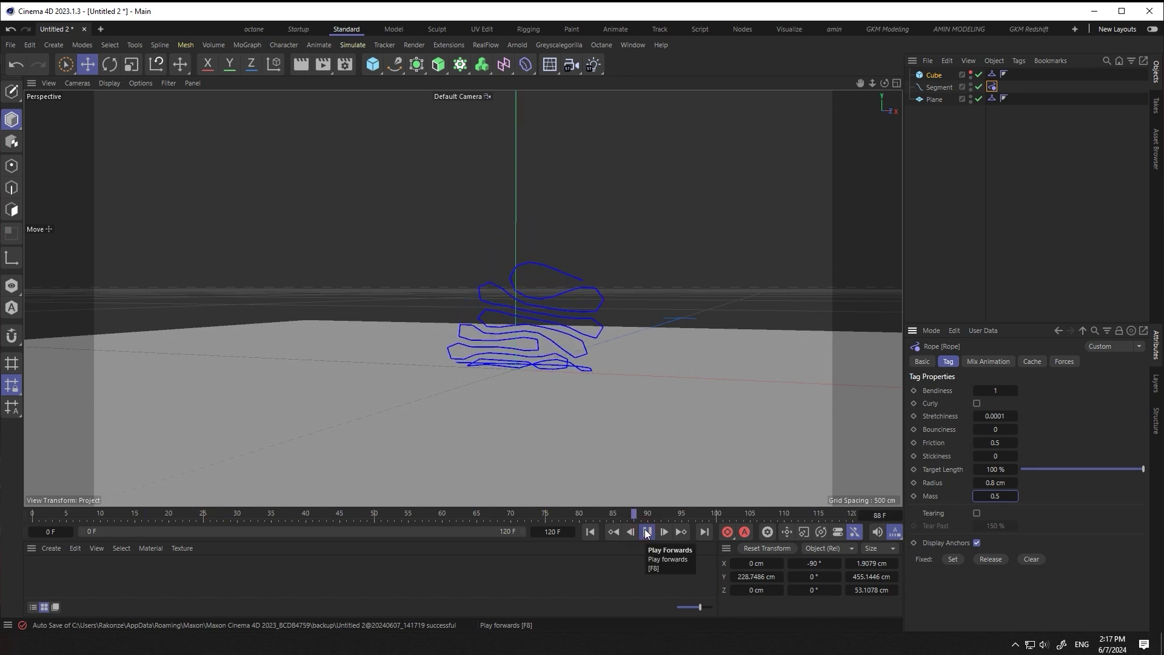
pyautogui.click(646, 533)
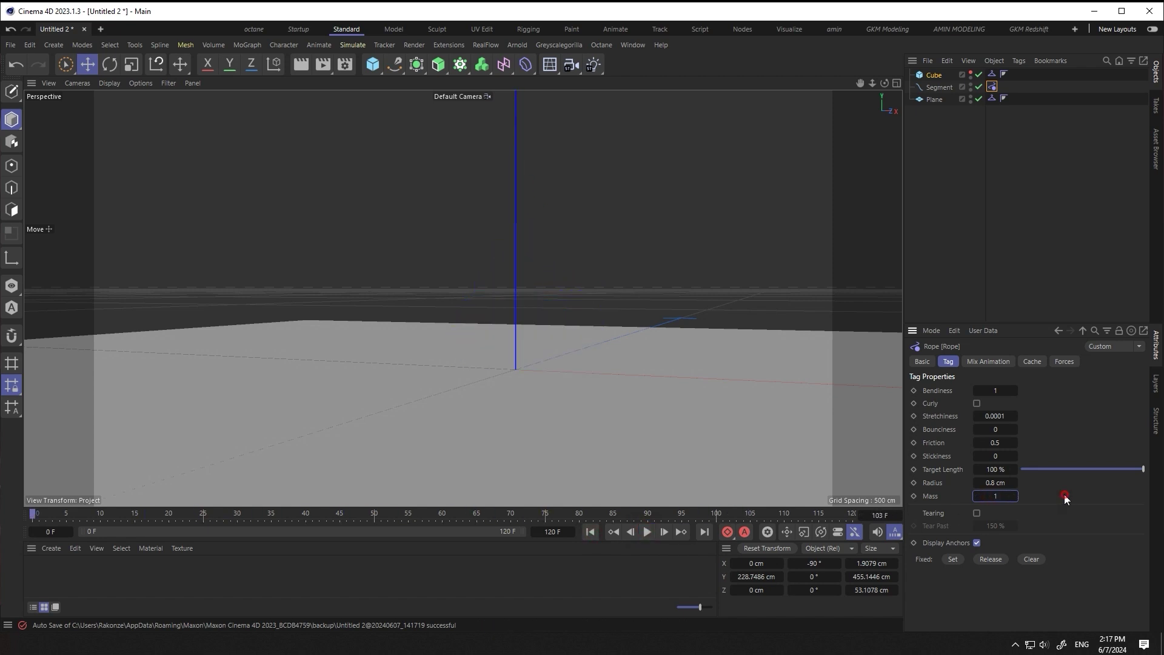
pyautogui.click(648, 532)
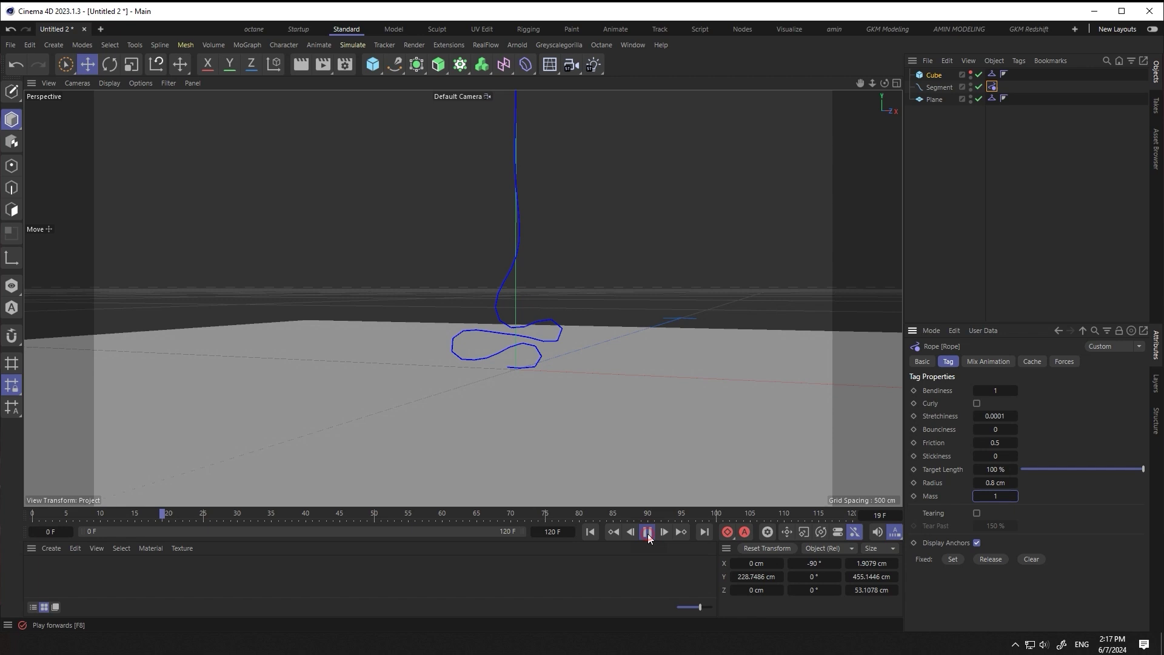
pyautogui.click(643, 533)
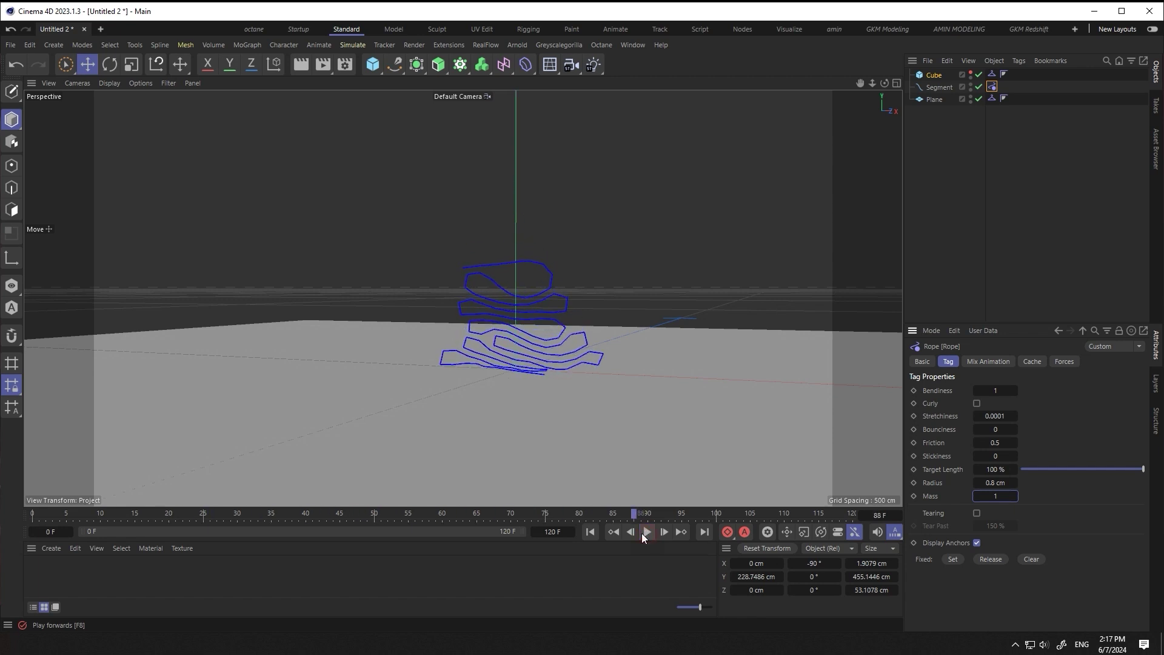
pyautogui.click(592, 532)
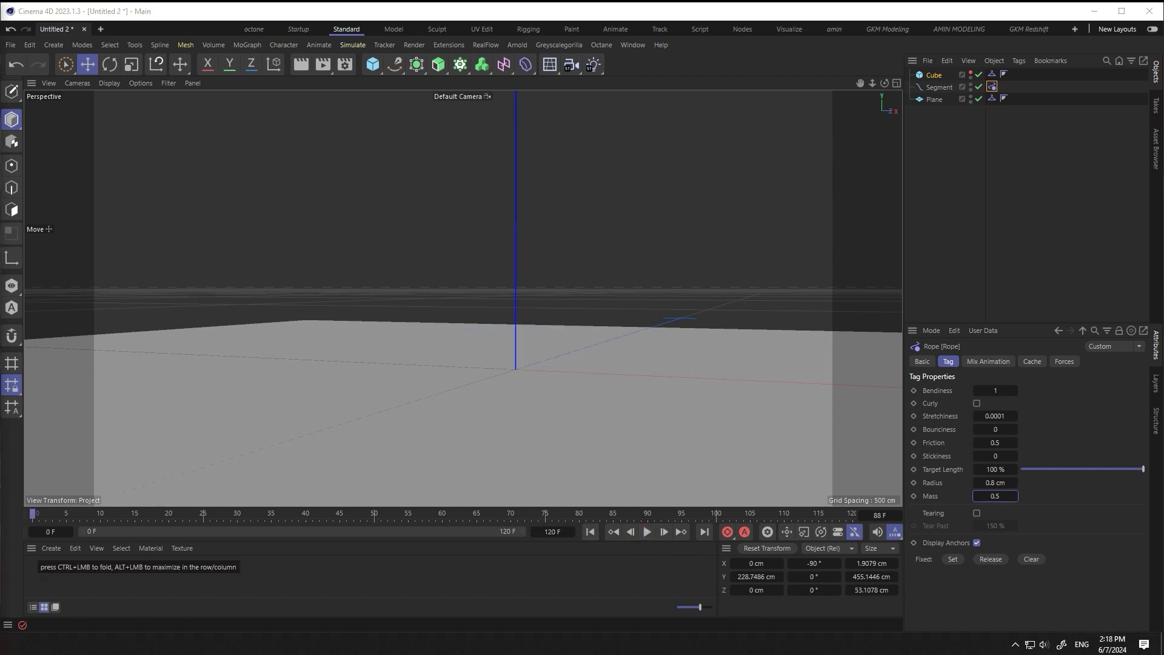
# - Add a Bend deformer sized 30 × 30 × 30 cm
pyautogui.click(525, 64)
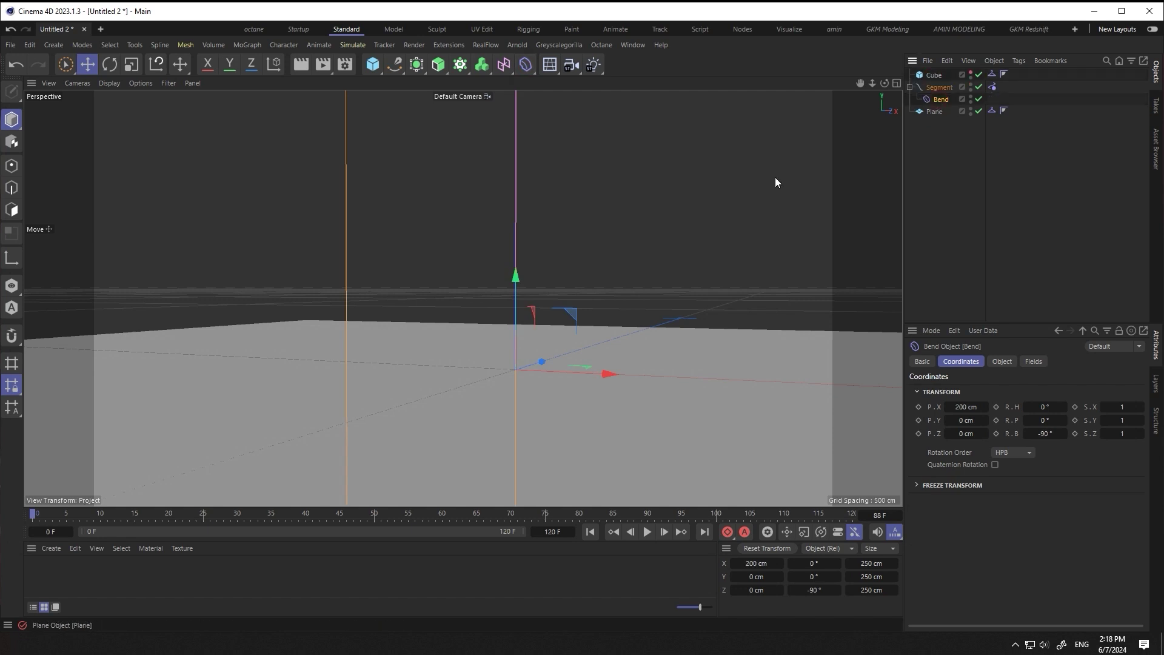
pyautogui.scroll(-3, 523, 343)
pyautogui.click(999, 360)
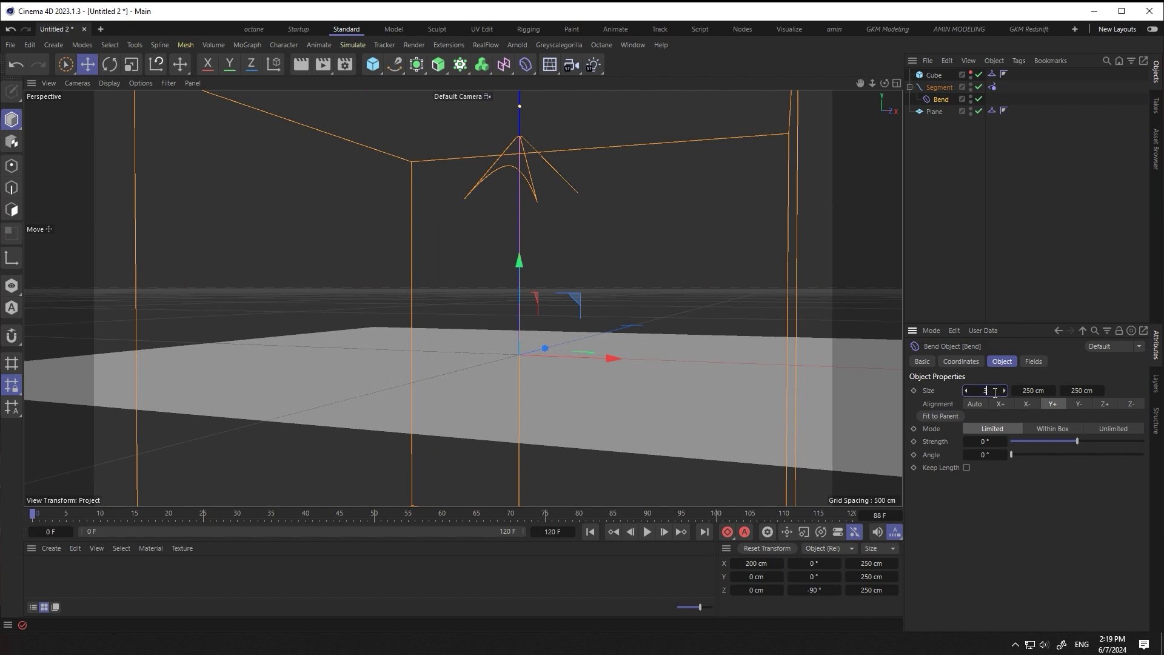
pyautogui.write('30')
pyautogui.click(1032, 391)
pyautogui.click(1077, 391)
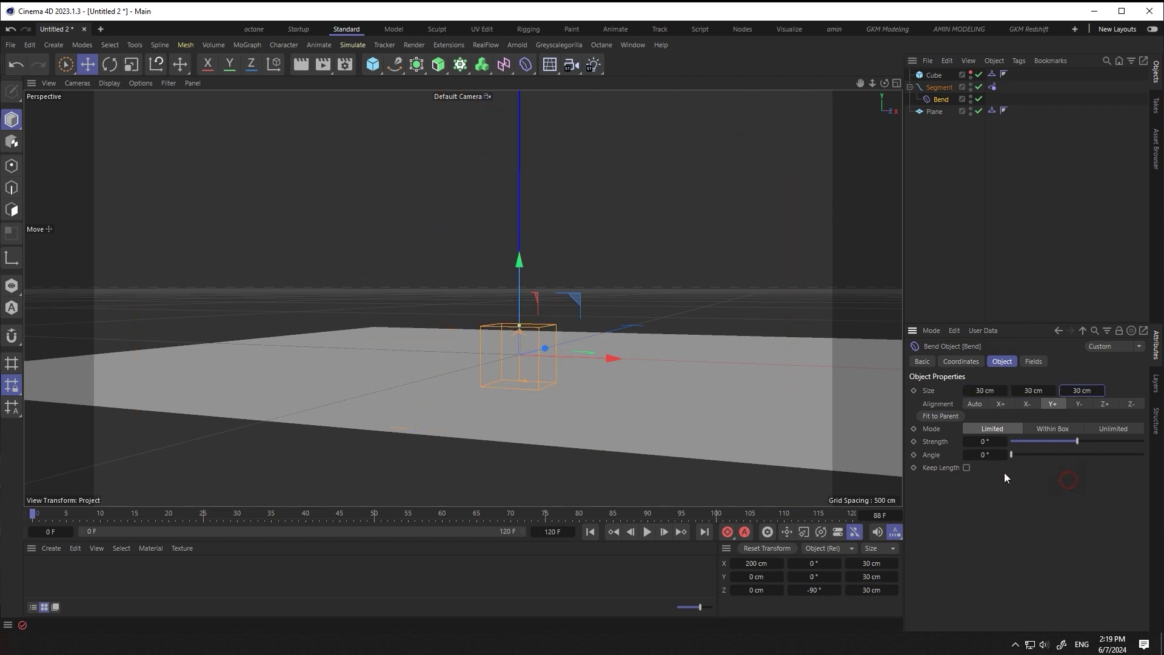
pyautogui.scroll(3, 528, 354)
# - Rotate the Bend sideways, raise it, and set its strength to about 33°
pyautogui.moveTo(527, 354)
pyautogui.keyDown('alt'); pyautogui.mouseDown()
pyautogui.moveTo(524, 400)
pyautogui.moveTo(727, 339)
pyautogui.mouseUp(); pyautogui.keyUp('alt')
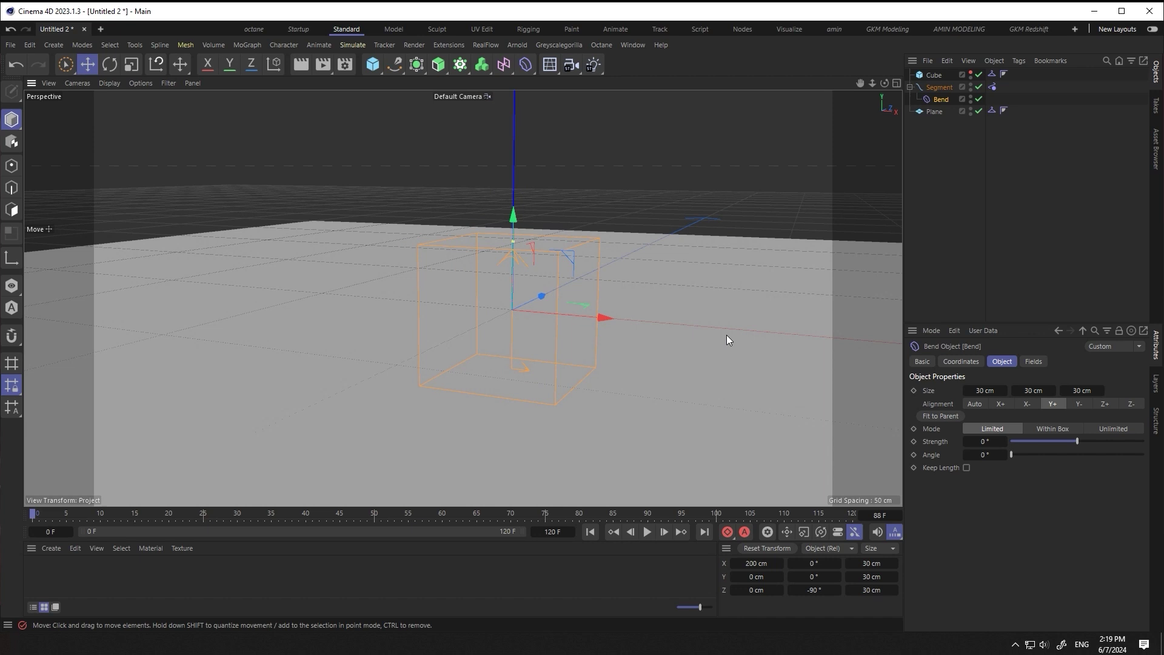
pyautogui.click(119, 68)
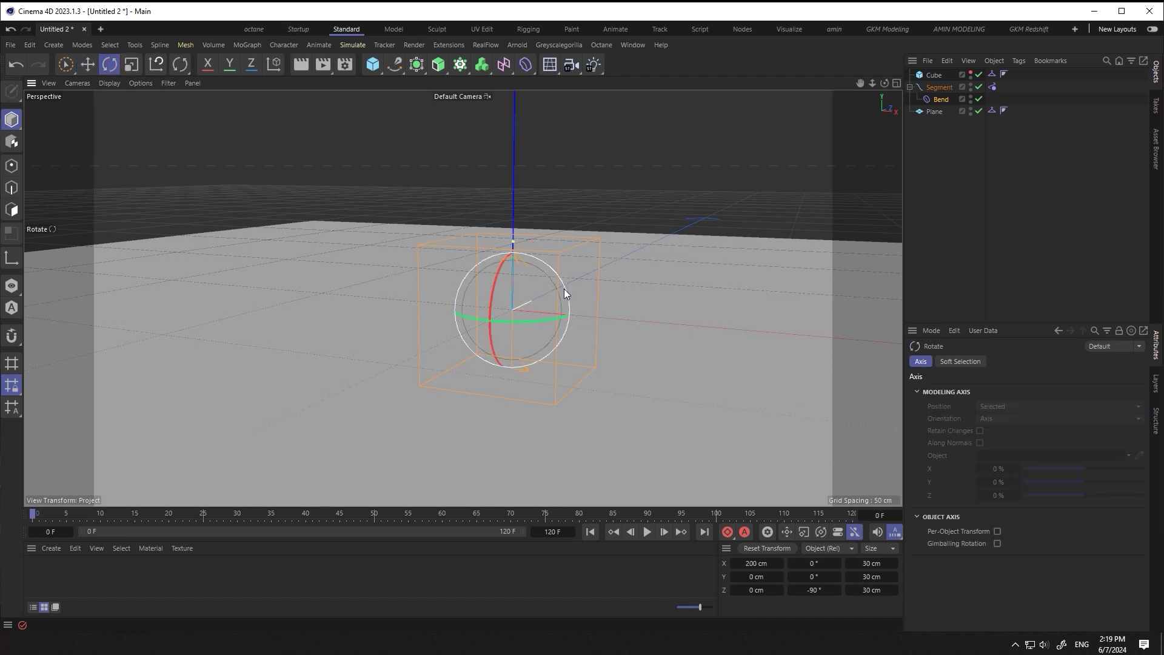
pyautogui.moveTo(564, 289)
pyautogui.mouseDown()
pyautogui.moveTo(465, 305)
pyautogui.moveTo(504, 337)
pyautogui.mouseUp()
pyautogui.click(512, 340)
pyautogui.click(453, 258)
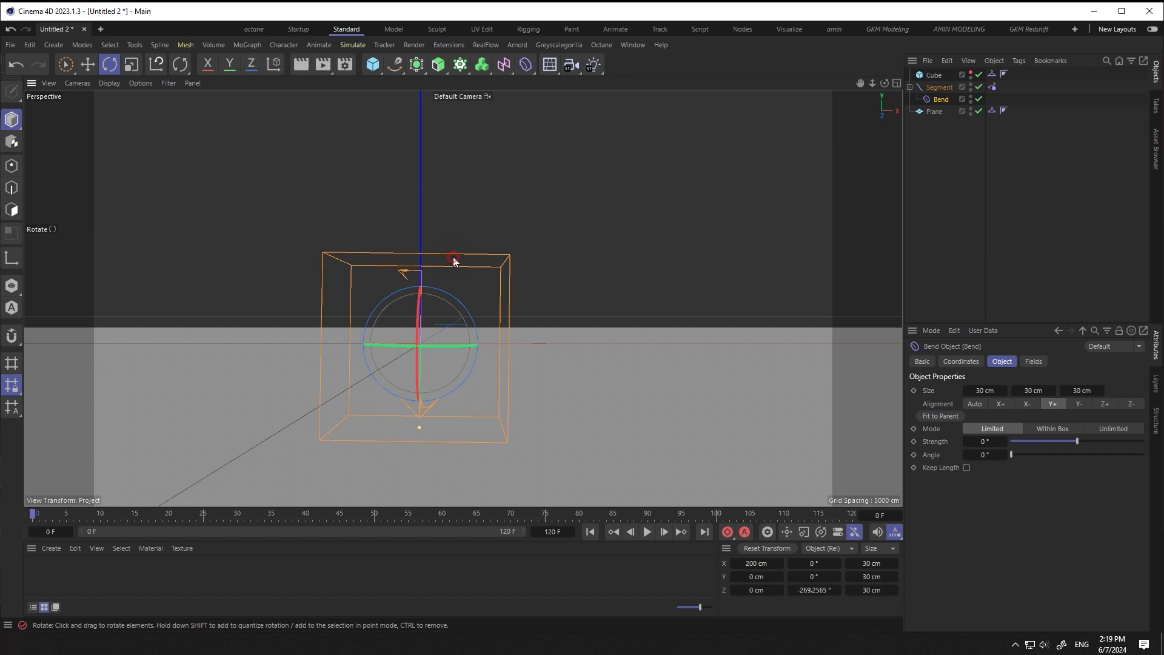
pyautogui.press('e')
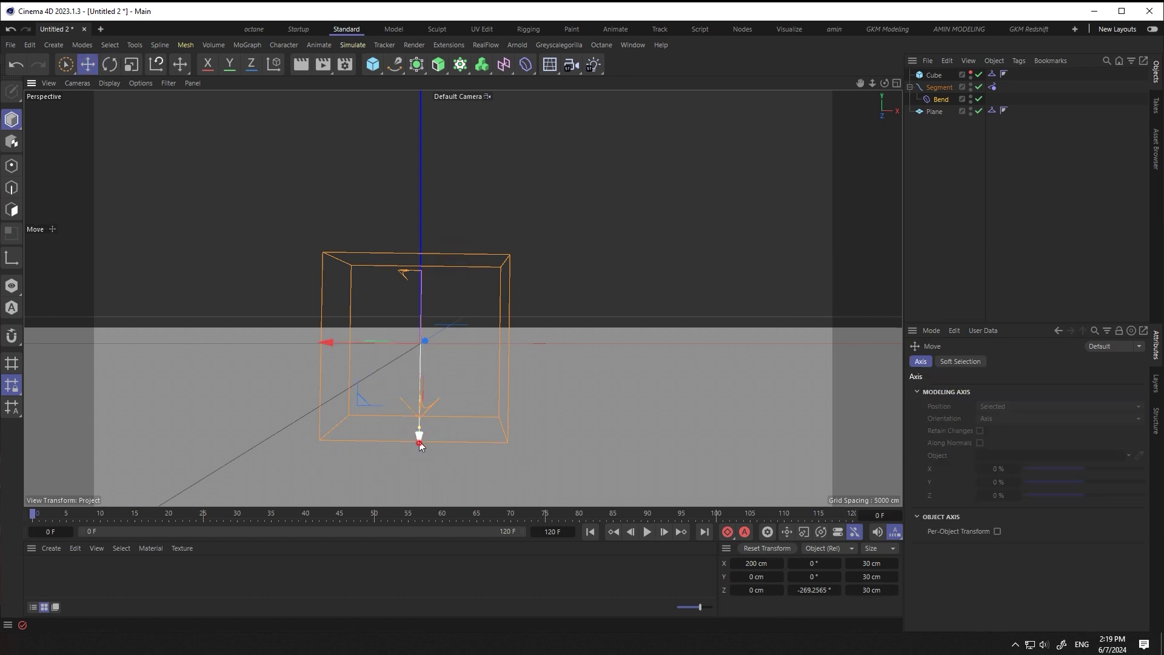
pyautogui.moveTo(419, 434); pyautogui.dragTo(420, 394)
pyautogui.click(962, 100)
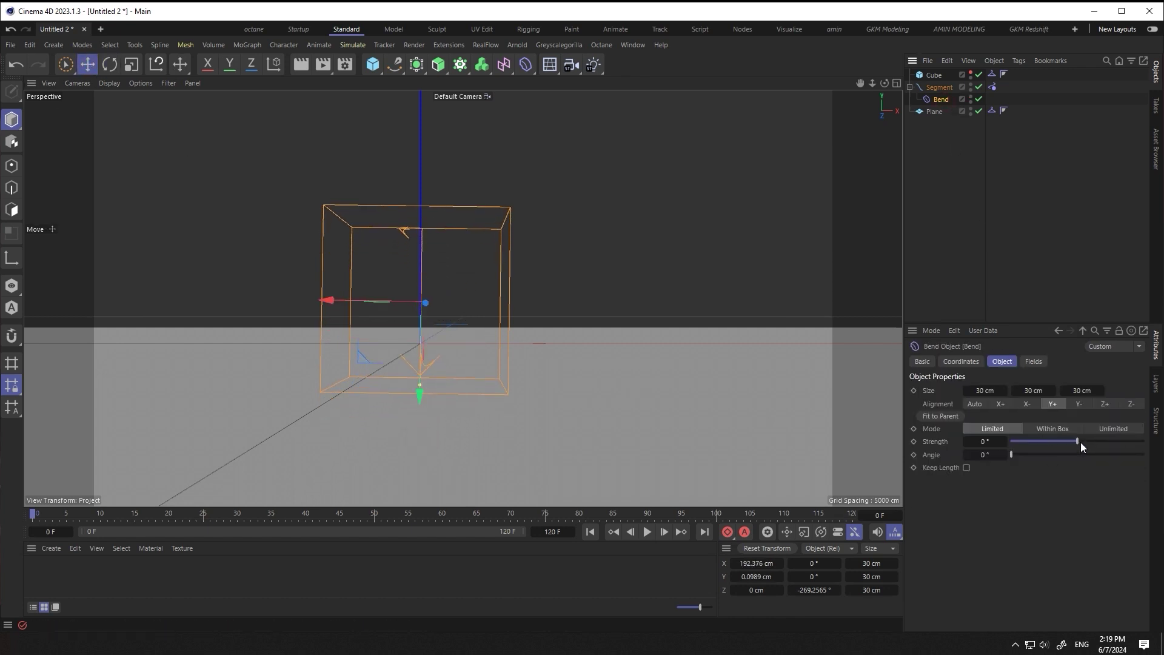
pyautogui.moveTo(1080, 442); pyautogui.dragTo(1083, 441)
# - In the maximized Right view, tilt the Bend deformer and move it higher
pyautogui.middleClick(564, 273)
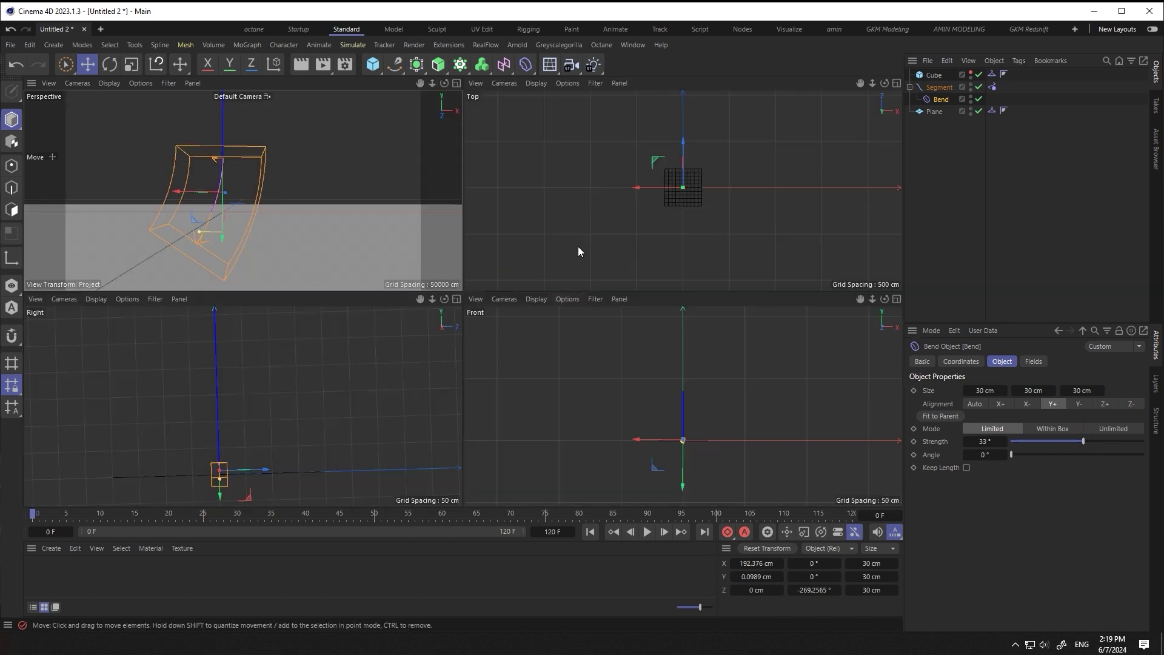
pyautogui.middleClick(273, 447)
pyautogui.scroll(3, 412, 479)
pyautogui.scroll(3, 439, 435)
pyautogui.scroll(1, 434, 441)
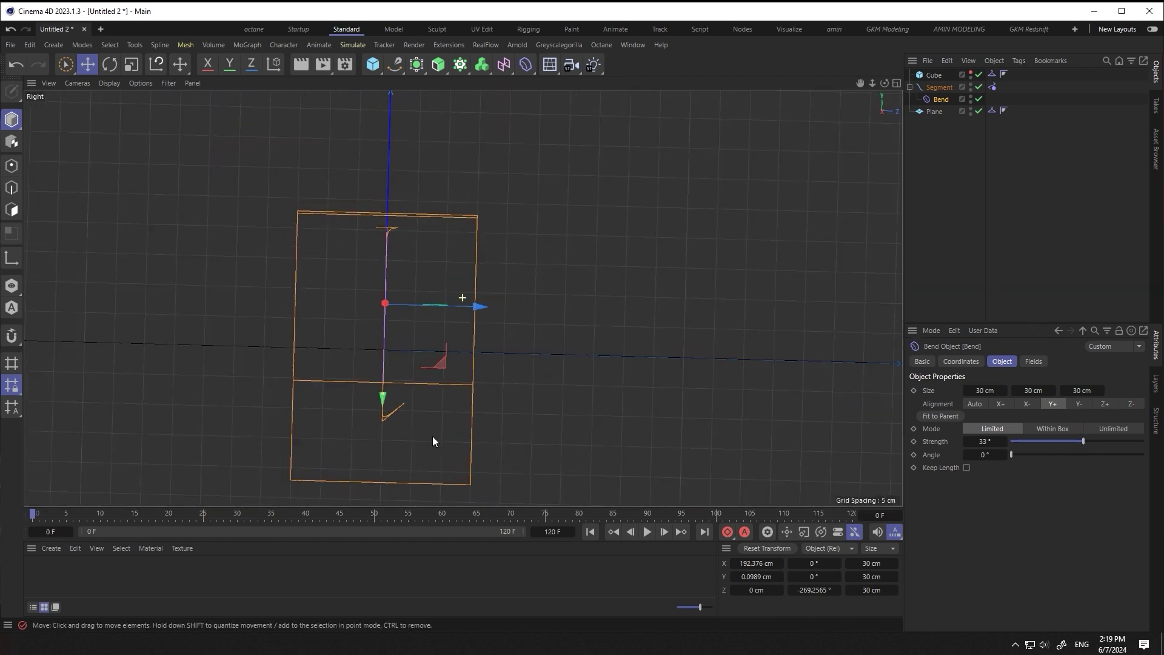
pyautogui.click(110, 64)
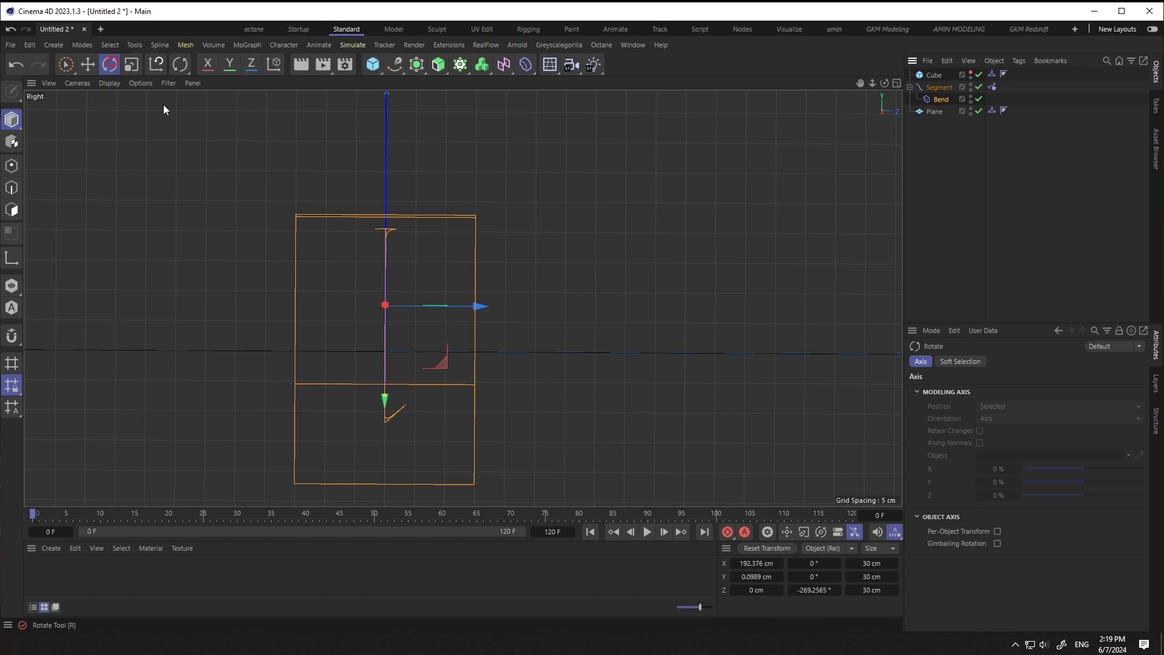
pyautogui.moveTo(401, 309)
pyautogui.mouseDown()
pyautogui.moveTo(498, 309)
pyautogui.moveTo(266, 316)
pyautogui.mouseUp()
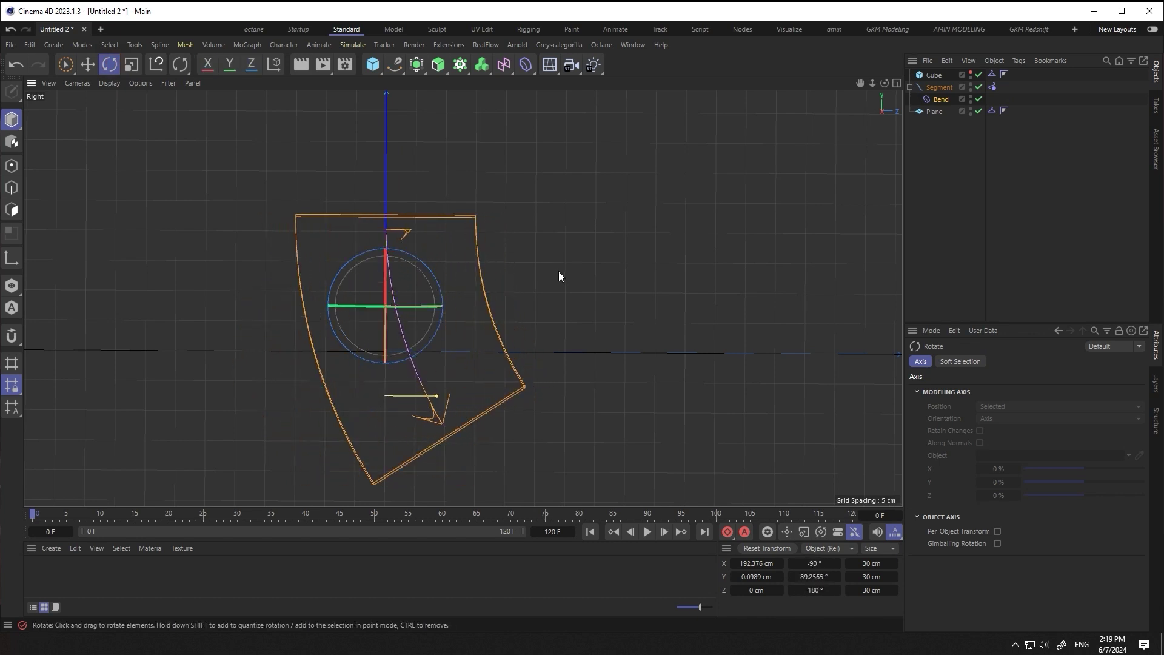
pyautogui.press('e')
pyautogui.moveTo(426, 398)
pyautogui.mouseDown()
pyautogui.moveTo(417, 162)
pyautogui.moveTo(424, 238)
pyautogui.moveTo(408, 337)
pyautogui.moveTo(381, 335)
pyautogui.mouseUp()
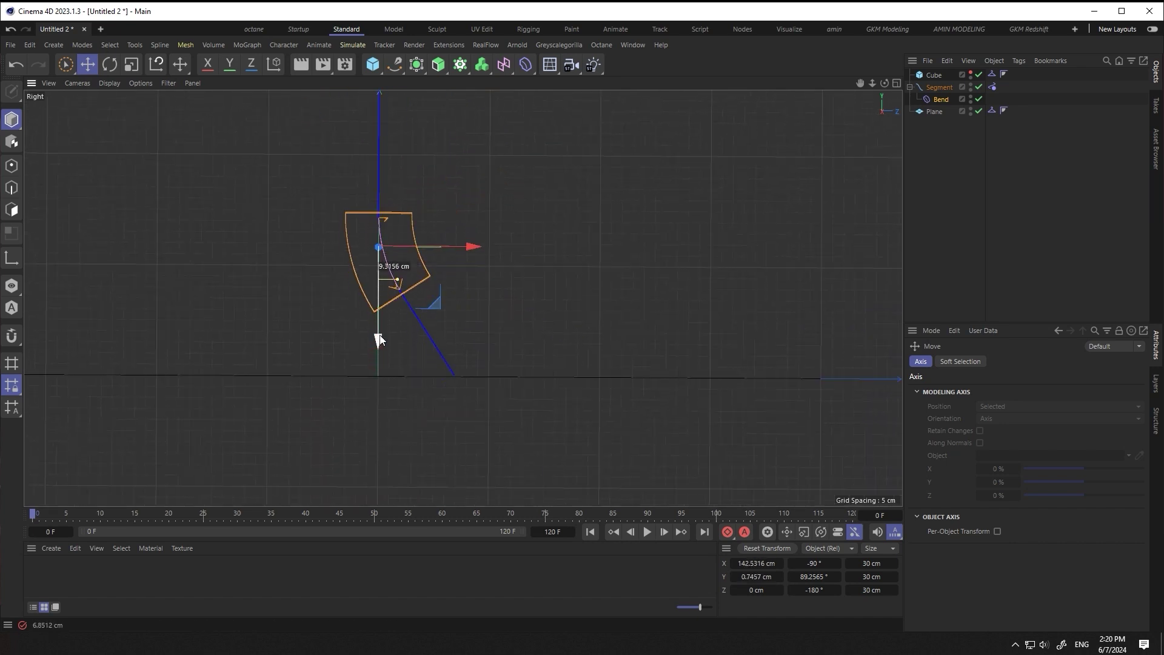
# - Rotate the Bend about 85° in Perspective and play to test the folding
pyautogui.press('F1')
pyautogui.press('r')
pyautogui.moveTo(449, 236)
pyautogui.mouseDown()
pyautogui.moveTo(579, 204)
pyautogui.moveTo(574, 283)
pyautogui.mouseUp()
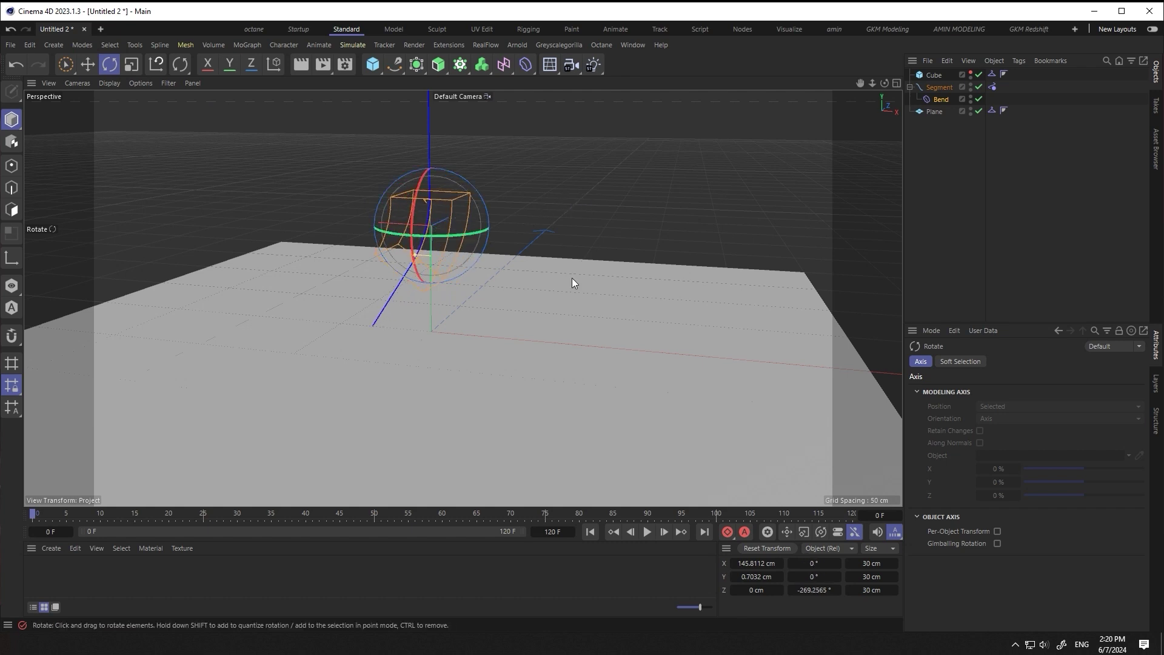
pyautogui.click(648, 532)
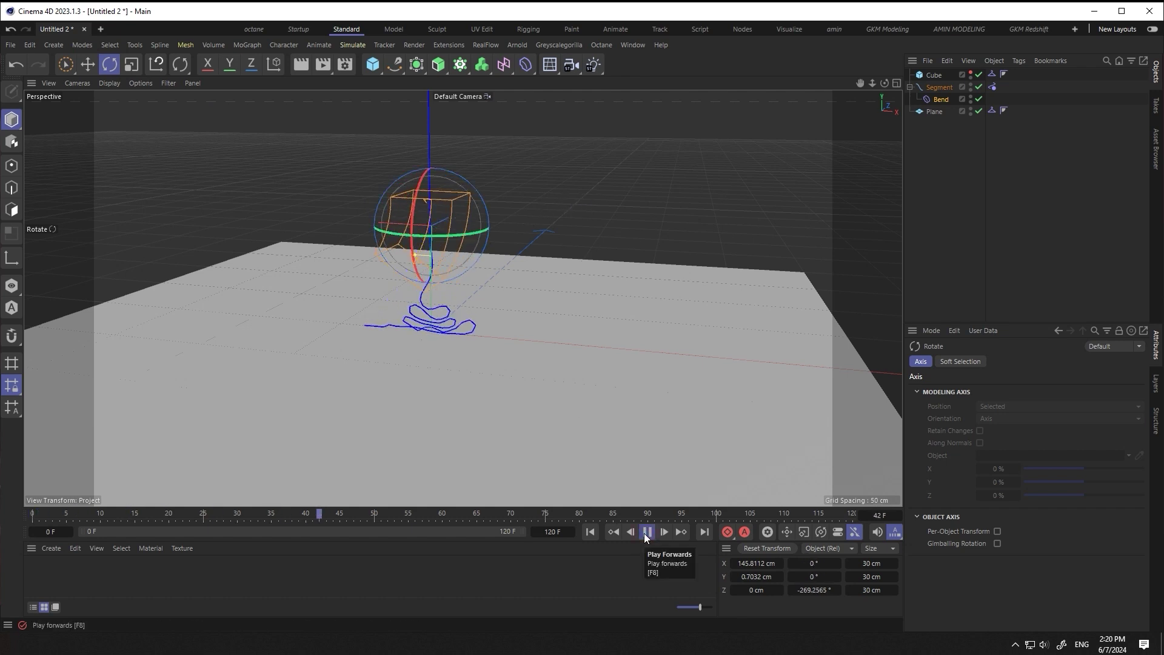
pyautogui.click(647, 532)
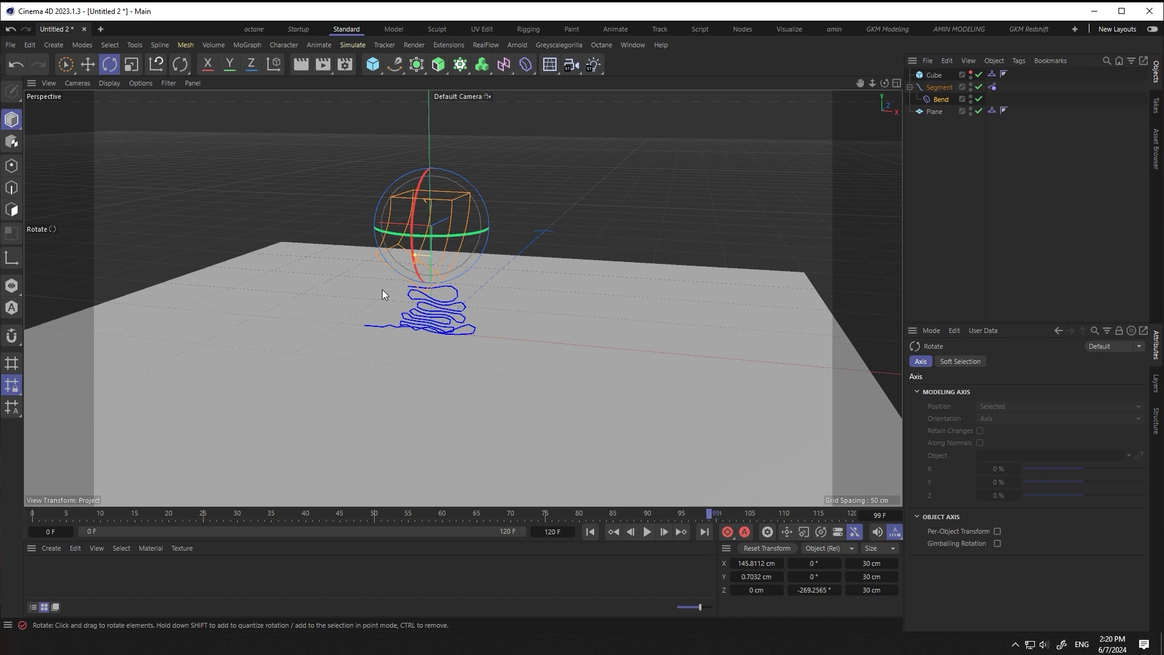
pyautogui.scroll(2, 382, 290)
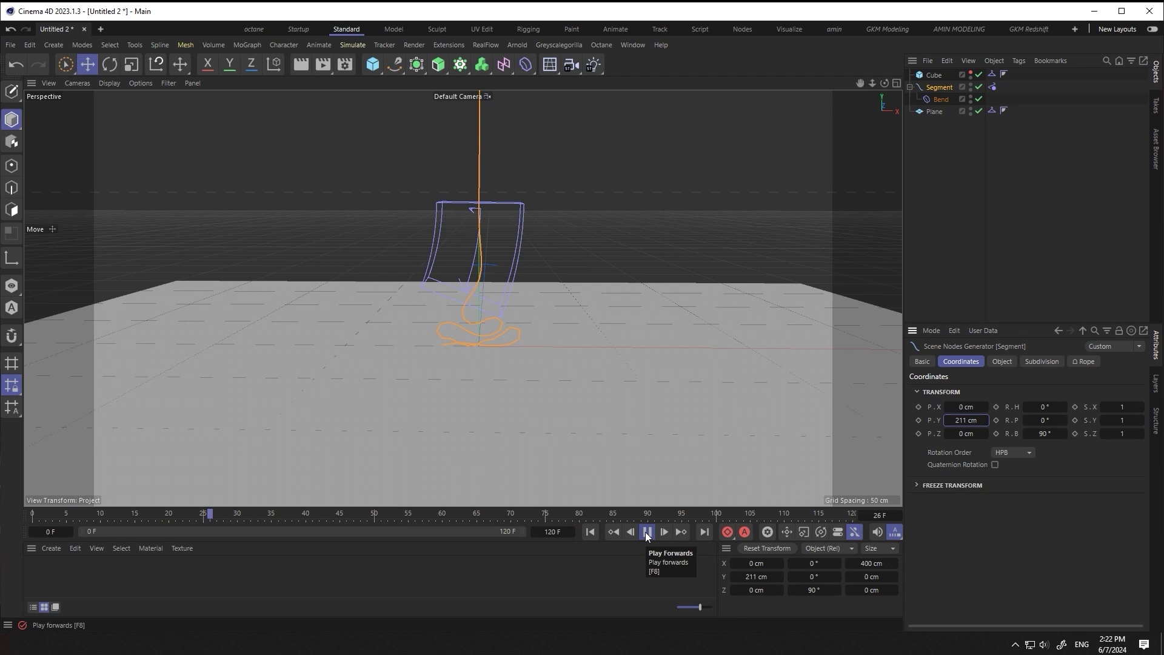
# - Nudge the Bend deformer up and sideways, replaying to check the rope's coil
pyautogui.click(647, 532)
pyautogui.click(591, 532)
pyautogui.click(941, 99)
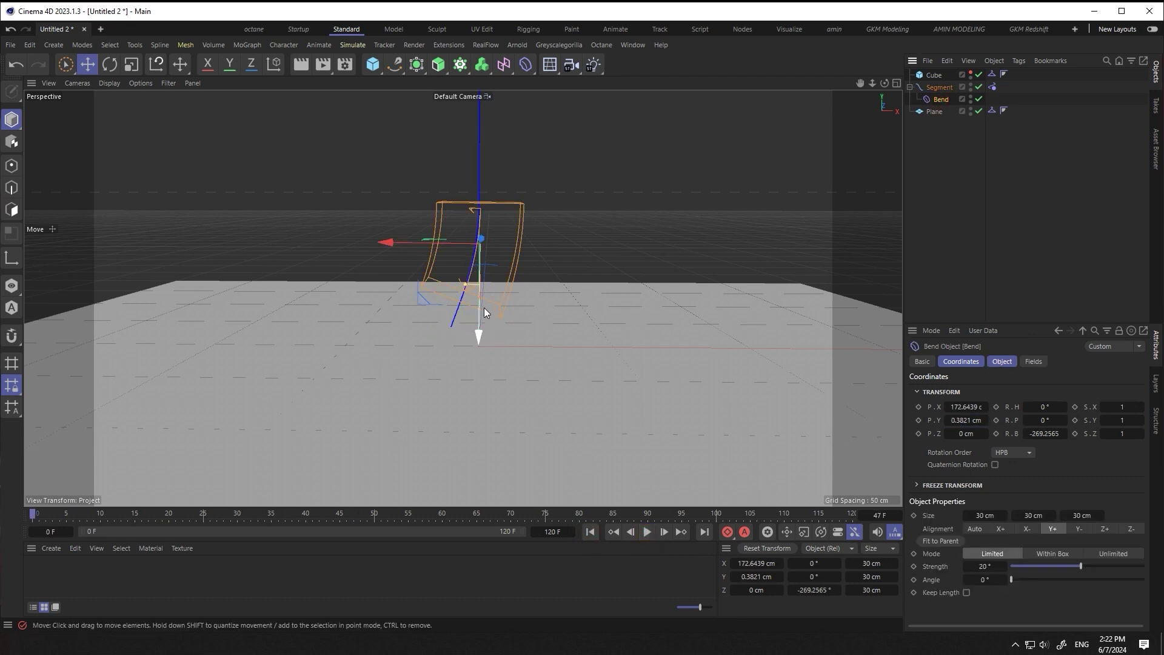
pyautogui.moveTo(484, 307); pyautogui.dragTo(485, 346)
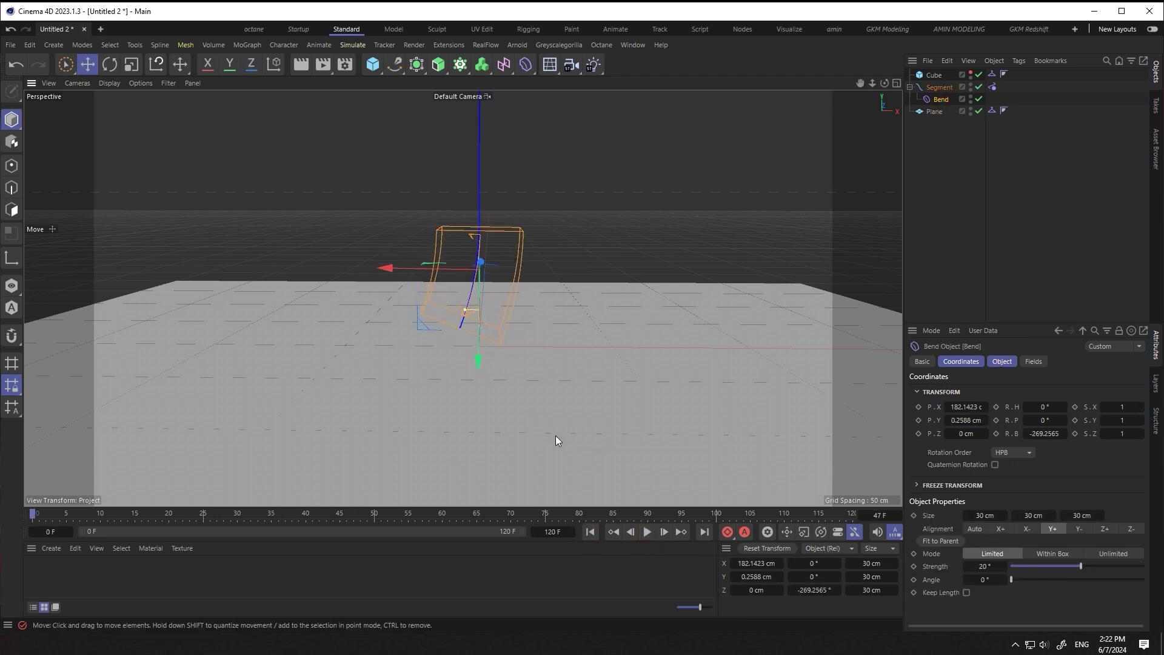
pyautogui.click(647, 532)
pyautogui.click(592, 532)
pyautogui.moveTo(413, 281); pyautogui.dragTo(405, 268)
pyautogui.moveTo(481, 358); pyautogui.dragTo(488, 355)
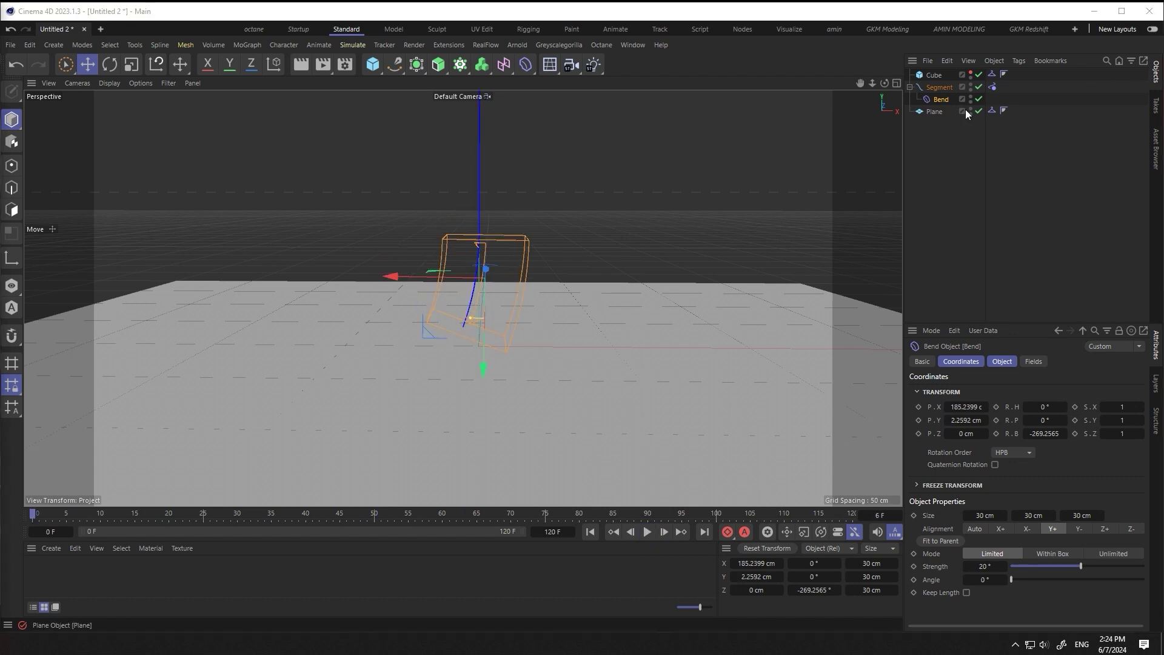
# - Wrap the rope Segment in an Extrude generator and rewind to frame 0
pyautogui.keyDown('alt'); pyautogui.click(439, 64); pyautogui.keyUp('alt')
pyautogui.keyDown('alt'); pyautogui.moveTo(478, 312); pyautogui.dragTo(481, 319); pyautogui.keyUp('alt')
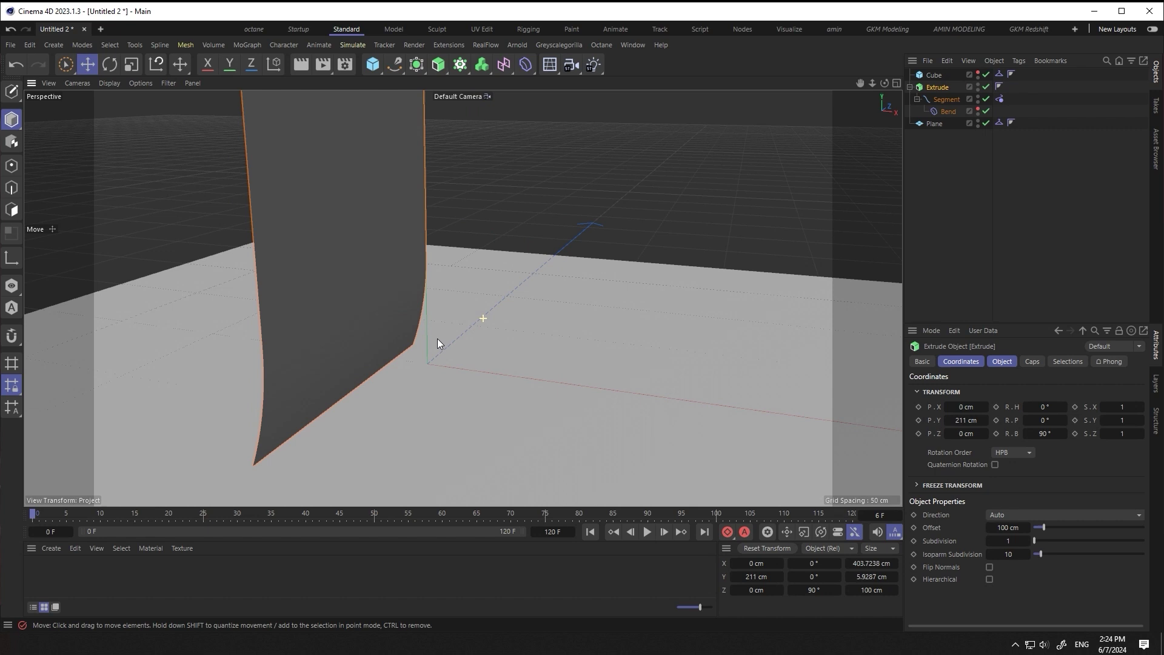
pyautogui.click(649, 532)
pyautogui.click(590, 532)
pyautogui.keyDown('alt'); pyautogui.moveTo(346, 398); pyautogui.dragTo(642, 276); pyautogui.keyUp('alt')
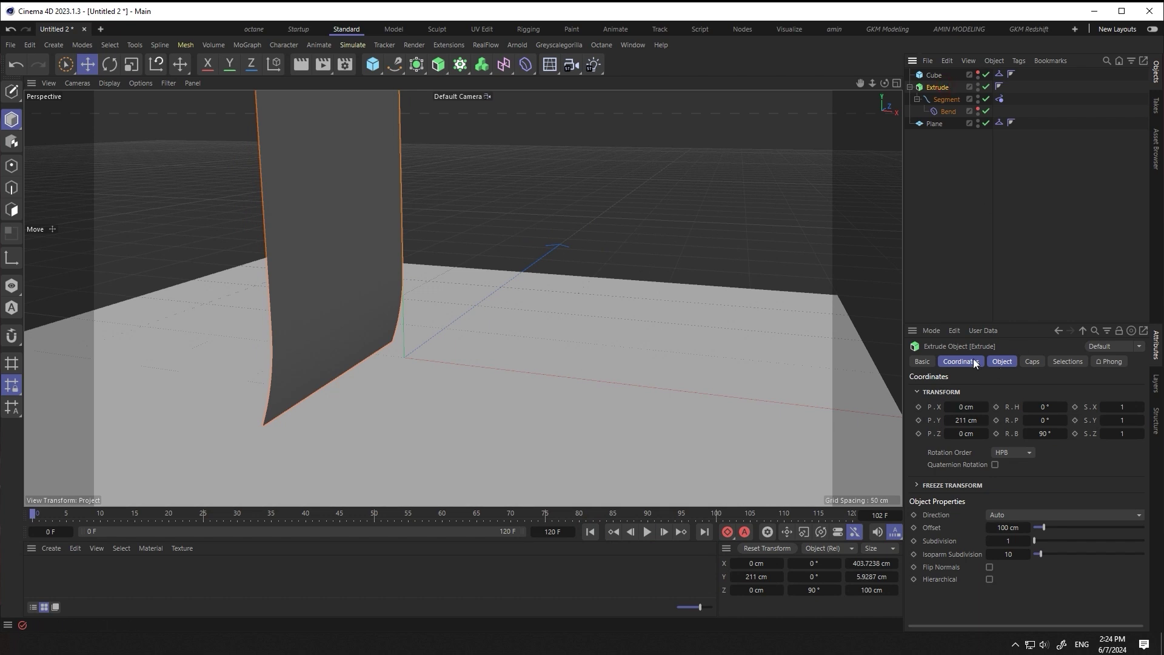
# - Set the Extrude direction to Z and play to watch the sheet fold
pyautogui.click(1002, 361)
pyautogui.click(1024, 391)
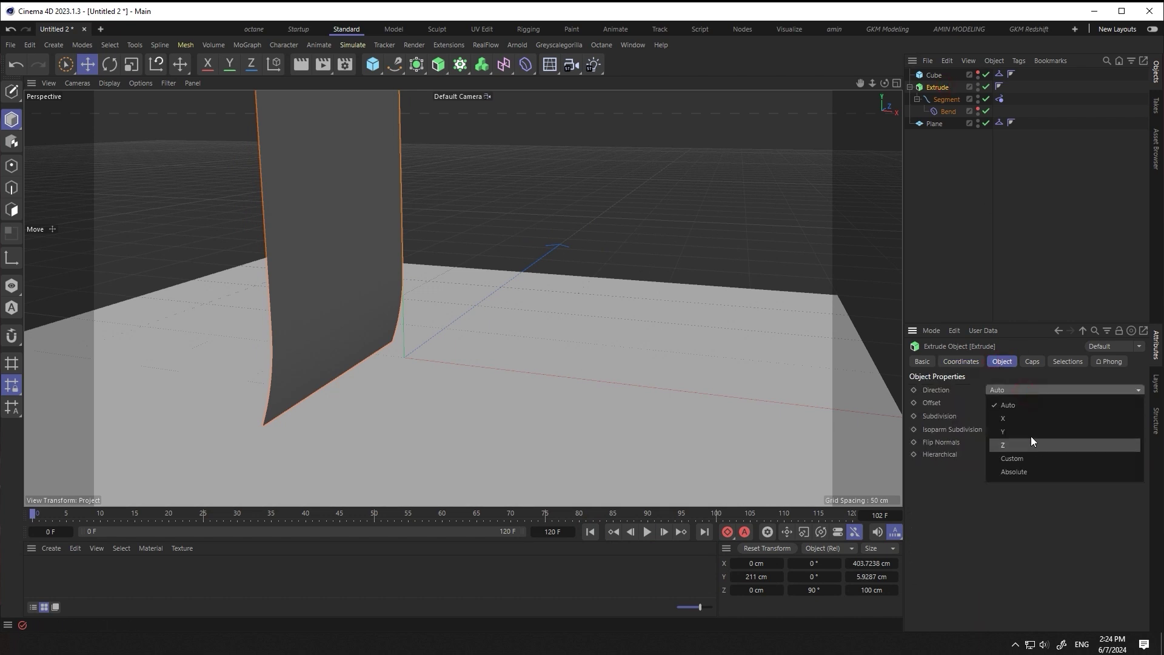
pyautogui.click(1025, 419)
pyautogui.click(1047, 398)
pyautogui.click(1035, 415)
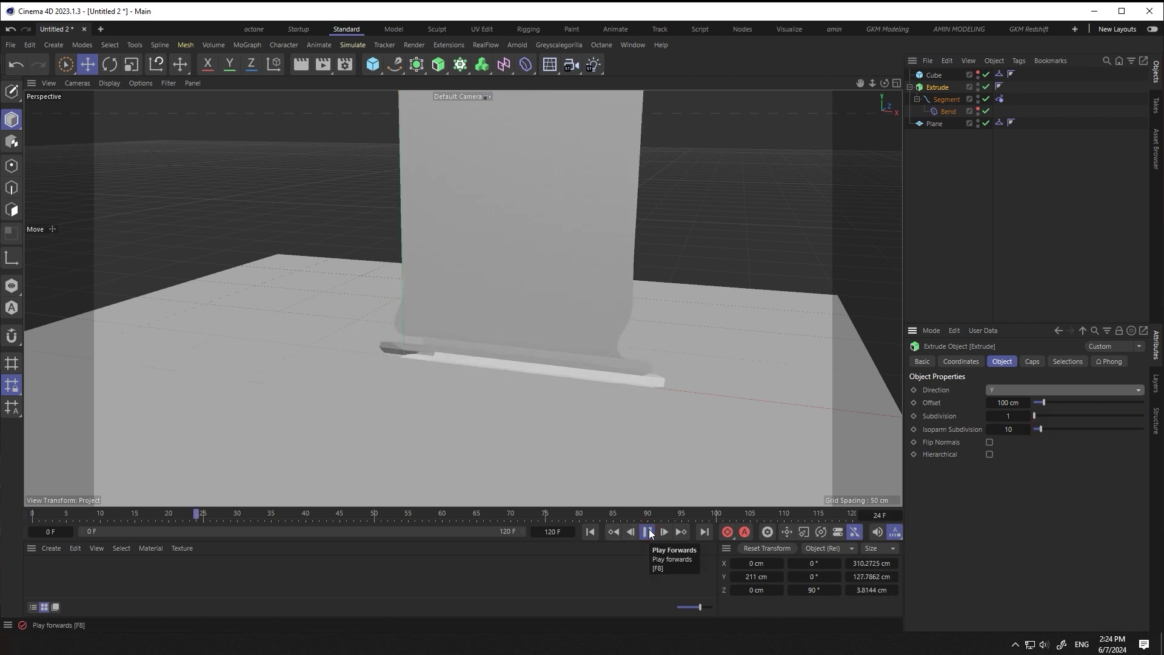
pyautogui.click(650, 534)
pyautogui.click(1025, 391)
pyautogui.click(1019, 445)
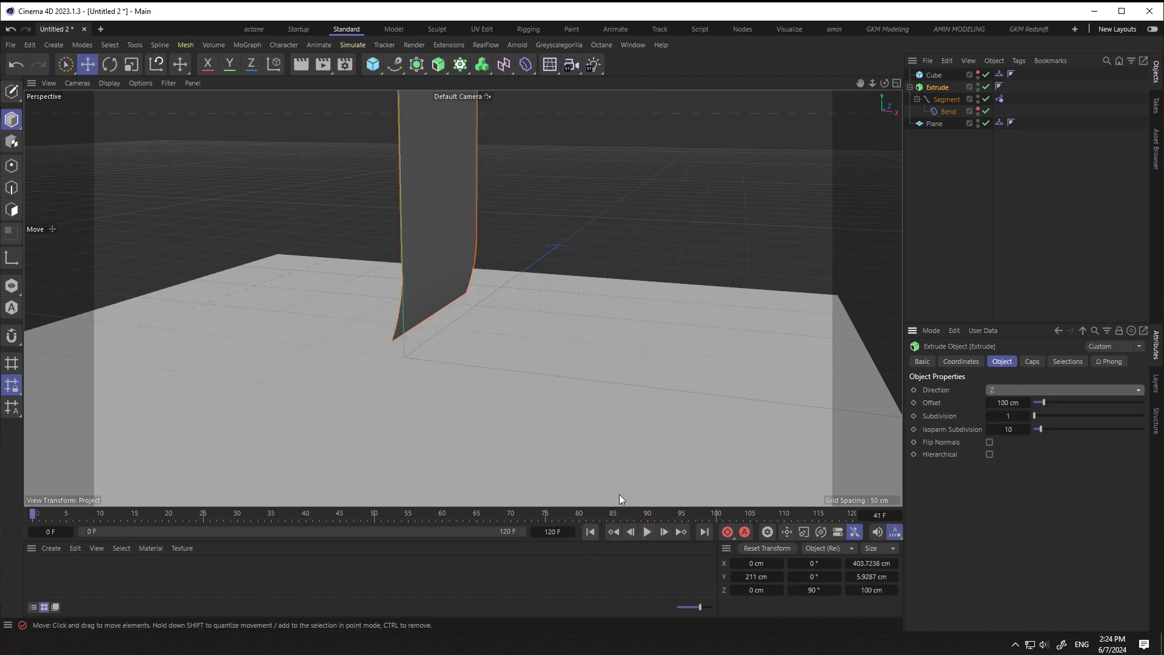
pyautogui.click(647, 534)
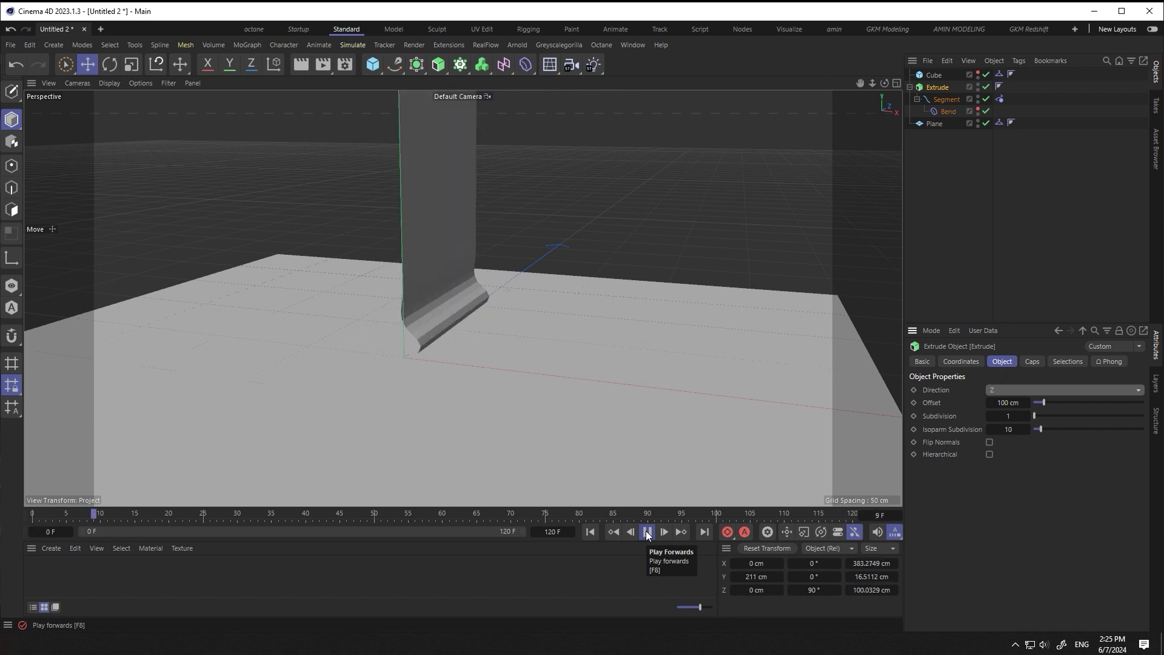
pyautogui.scroll(3, 446, 257)
pyautogui.scroll(-2, 434, 336)
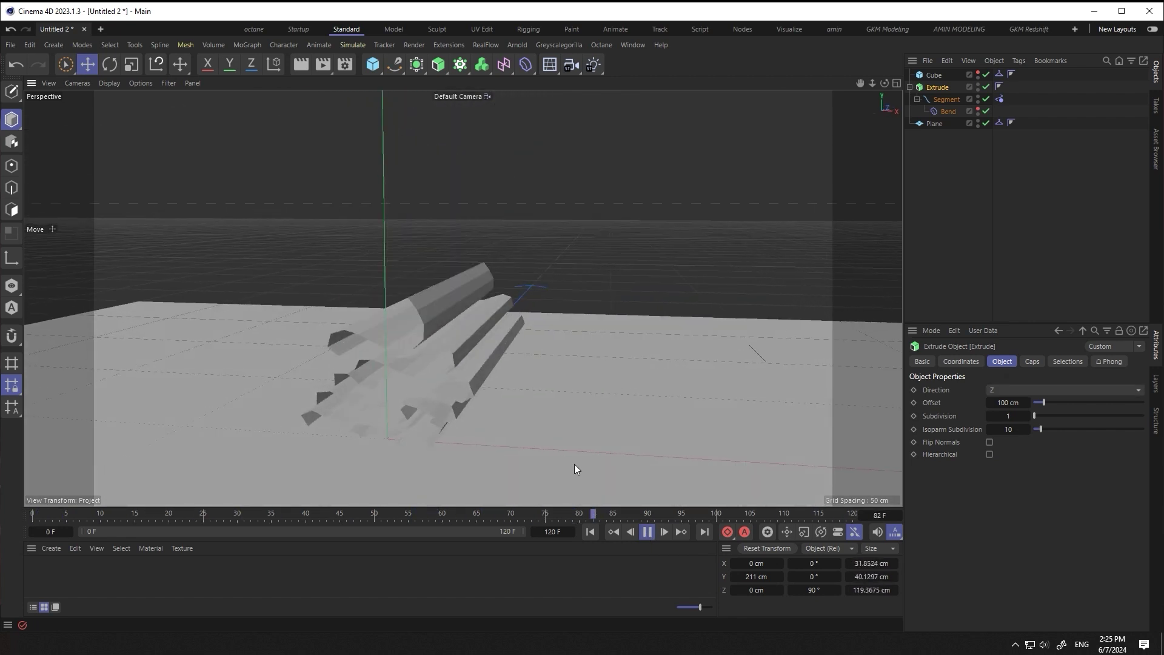
pyautogui.click(648, 532)
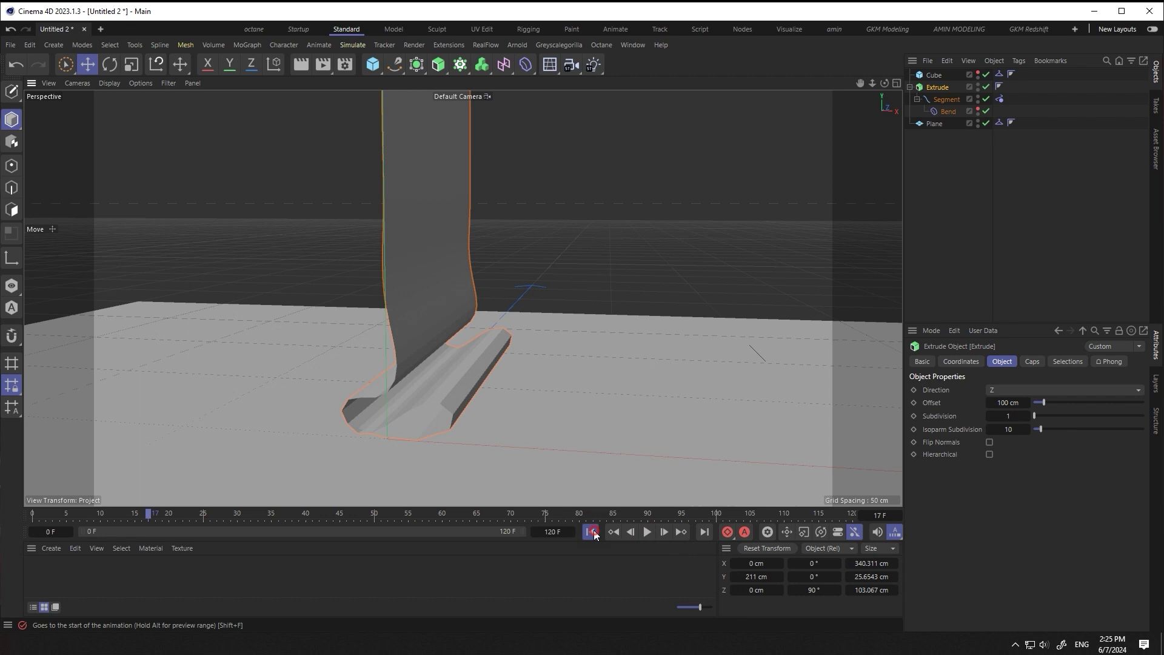
# - Apply a new pink material with hue 336° to Extrude and stop playback
pyautogui.doubleClick(122, 588)
pyautogui.moveTo(406, 269); pyautogui.dragTo(408, 273)
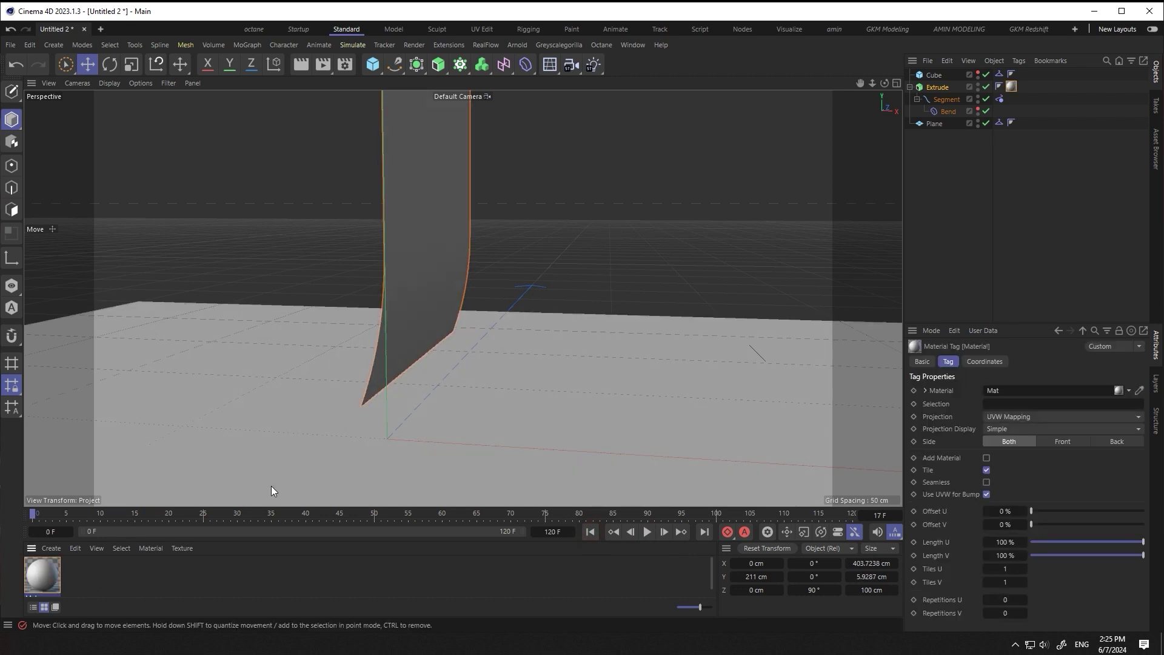
pyautogui.doubleClick(42, 576)
pyautogui.click(1121, 512)
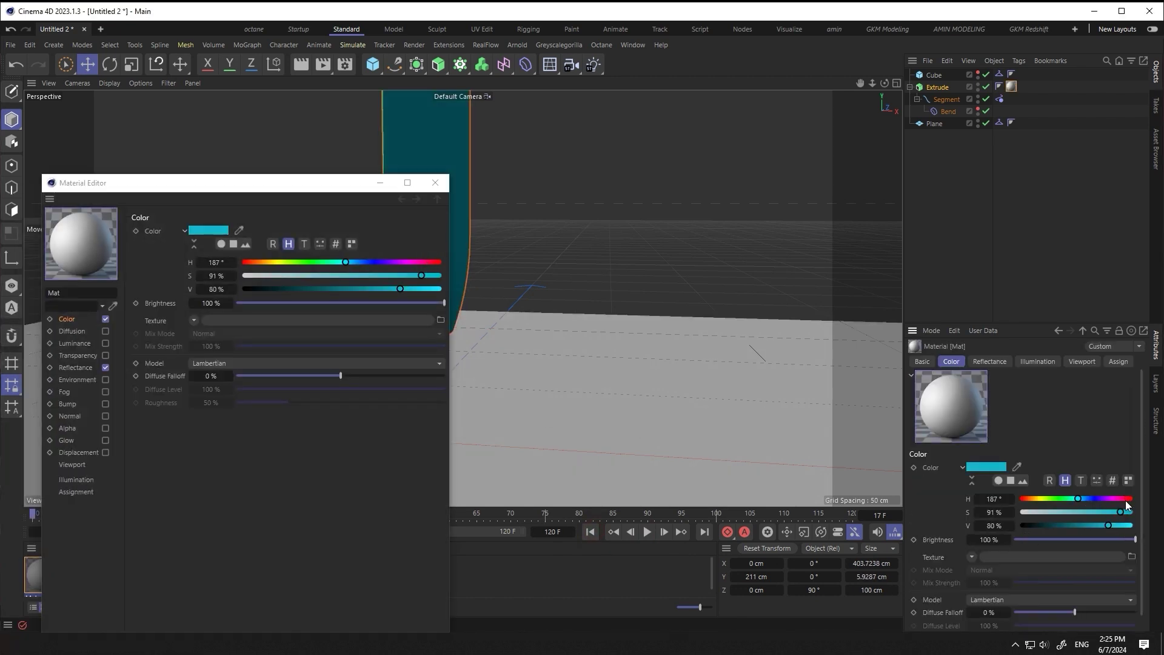
pyautogui.click(435, 183)
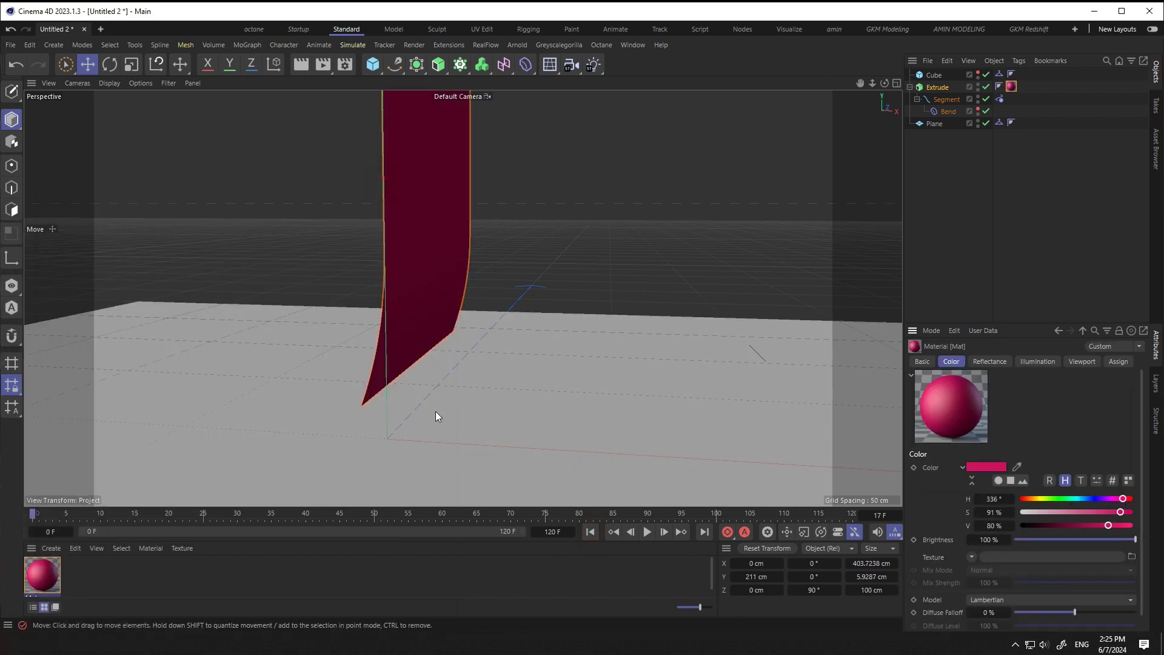
pyautogui.click(647, 532)
# - Parent Extrude under a Subdivision Surface and replay the fold animation to check the smoothing
pyautogui.keyDown('alt'); pyautogui.click(438, 65); pyautogui.keyUp('alt')
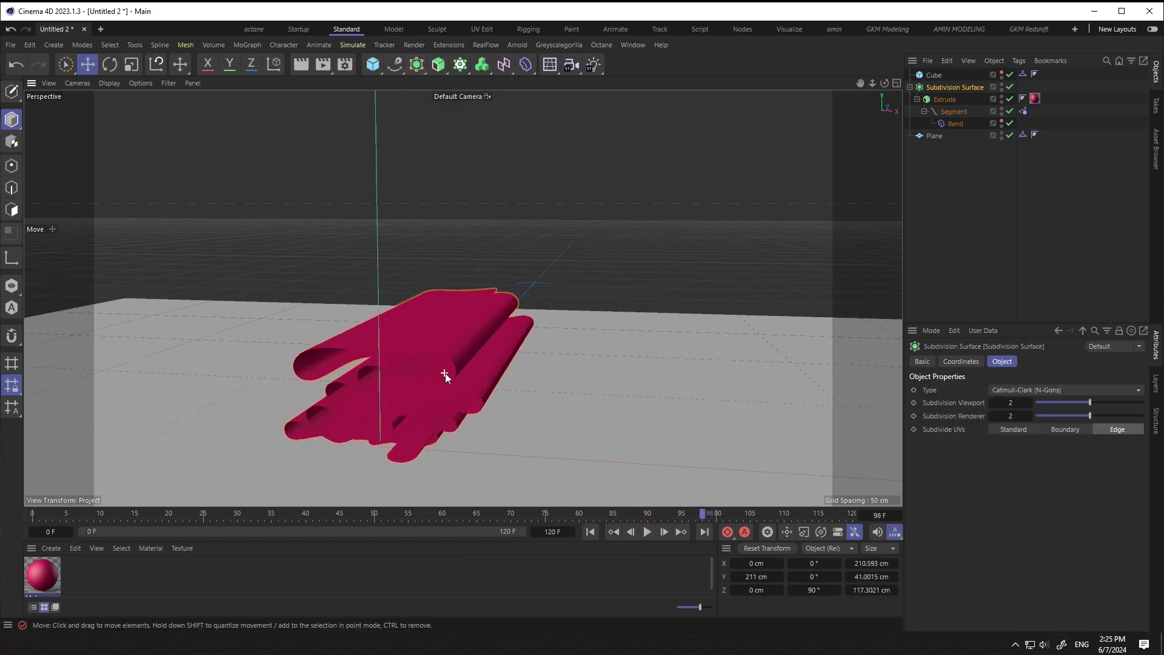
pyautogui.scroll(5, 448, 370)
pyautogui.keyDown('alt'); pyautogui.moveTo(448, 365); pyautogui.dragTo(451, 391); pyautogui.keyUp('alt')
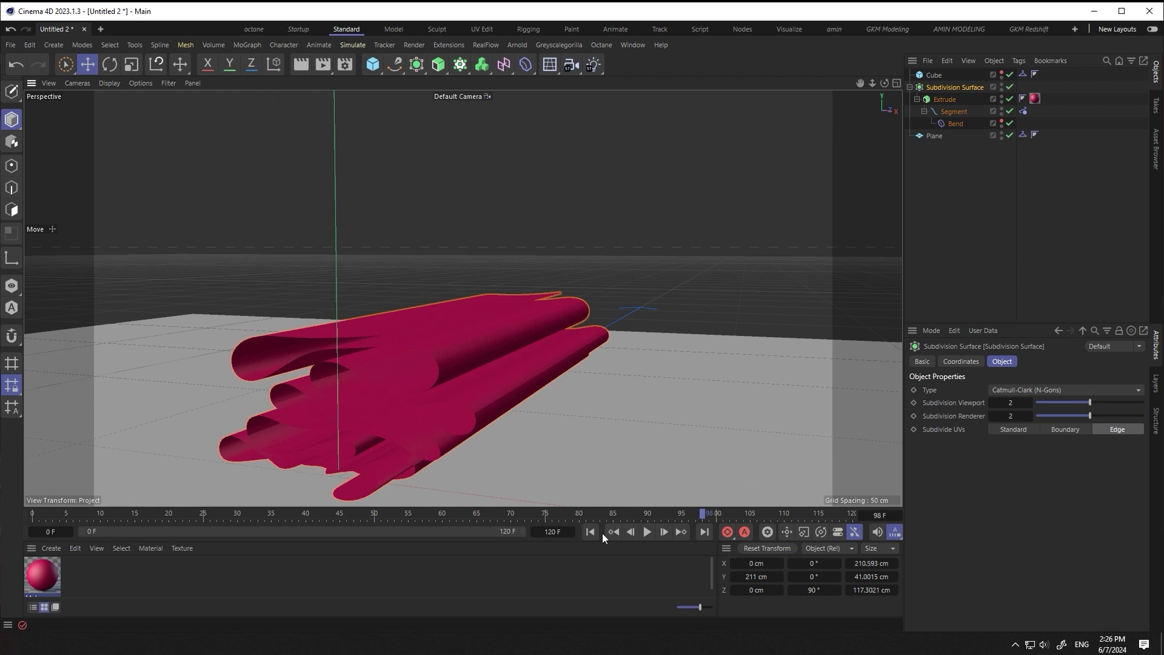
pyautogui.click(647, 532)
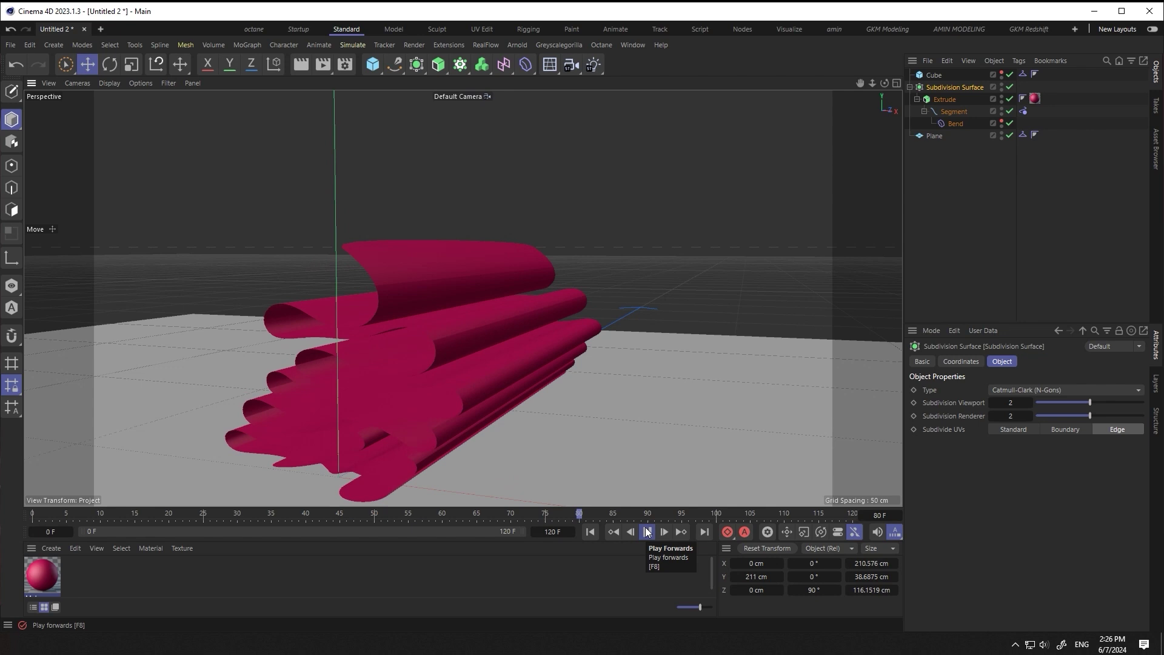
pyautogui.click(646, 532)
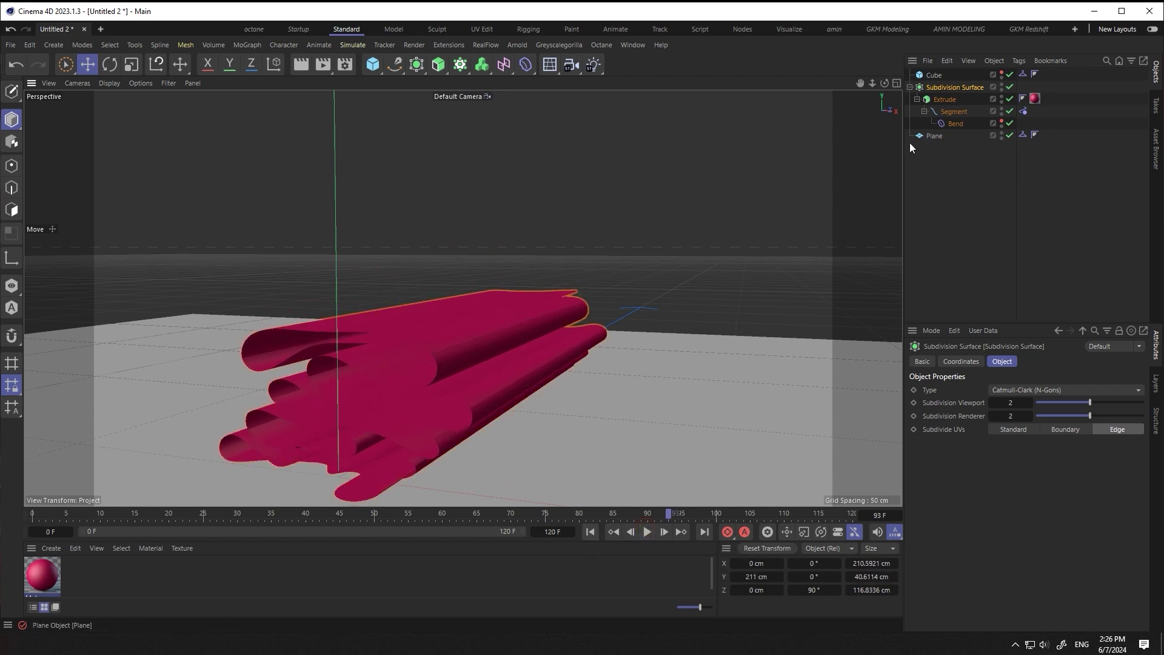
# - Turn off Use Edge Breaks on Extrude's Phong tag, comparing it on and off
pyautogui.click(1022, 100)
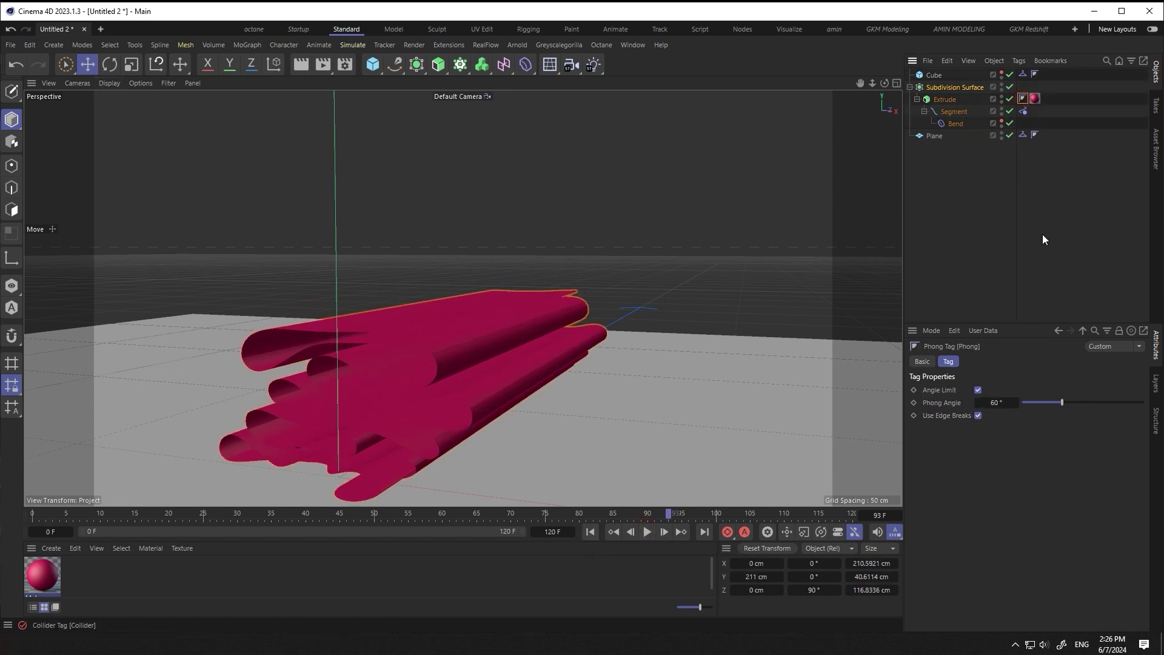
pyautogui.click(977, 416)
pyautogui.scroll(6, 473, 401)
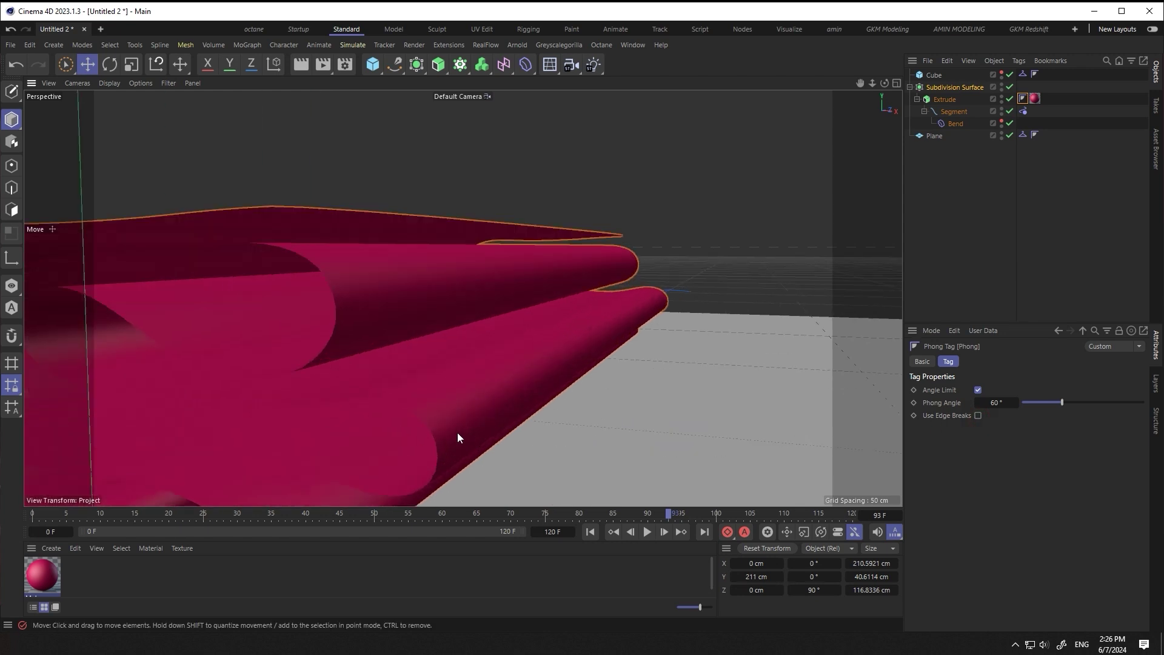
pyautogui.scroll(4, 437, 443)
pyautogui.keyDown('alt'); pyautogui.moveTo(423, 456); pyautogui.dragTo(651, 380); pyautogui.keyUp('alt')
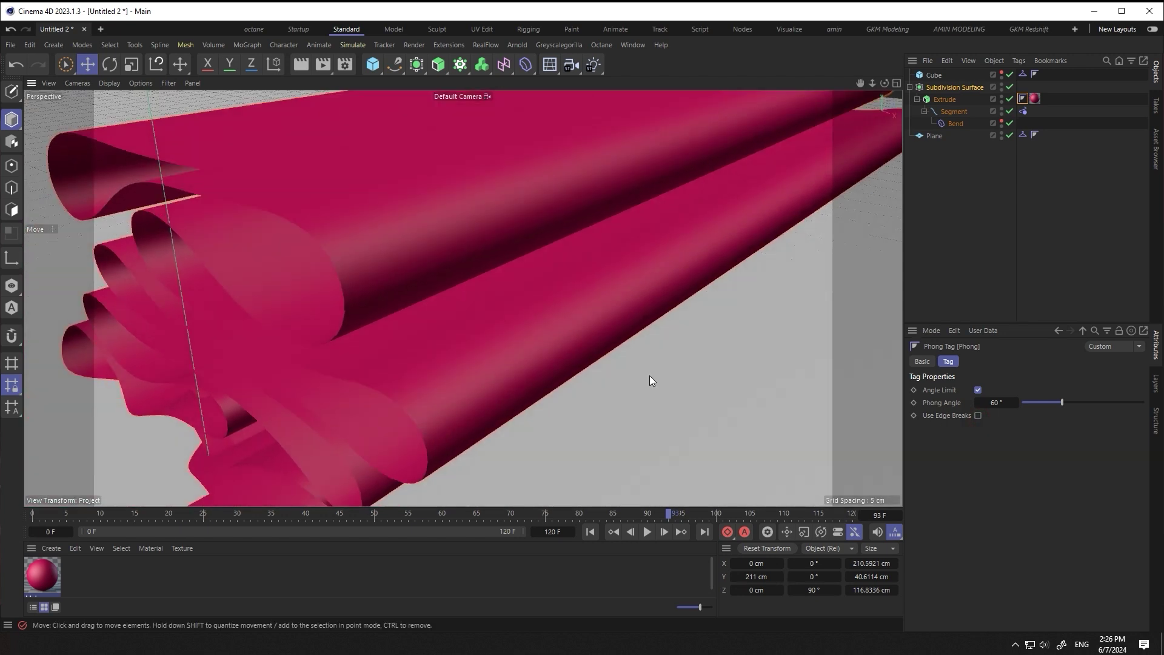
pyautogui.click(979, 416)
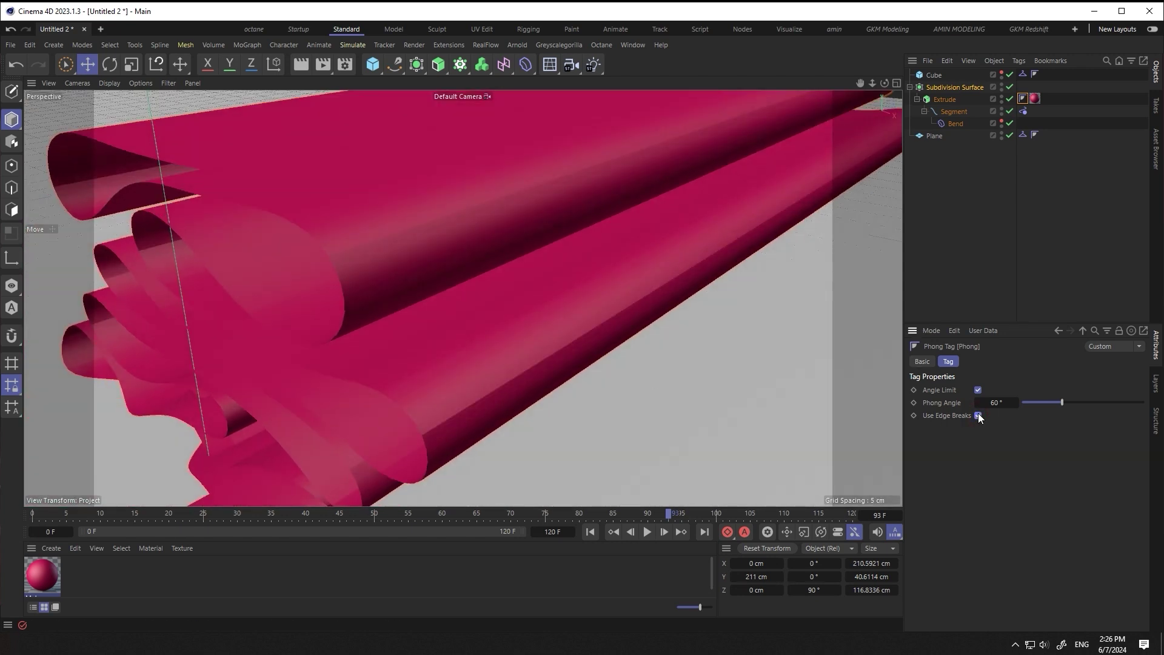
pyautogui.click(979, 416)
# - Rewind and replay the fold animation to view the crease-free sheet
pyautogui.scroll(-5, 522, 381)
pyautogui.scroll(-4, 522, 388)
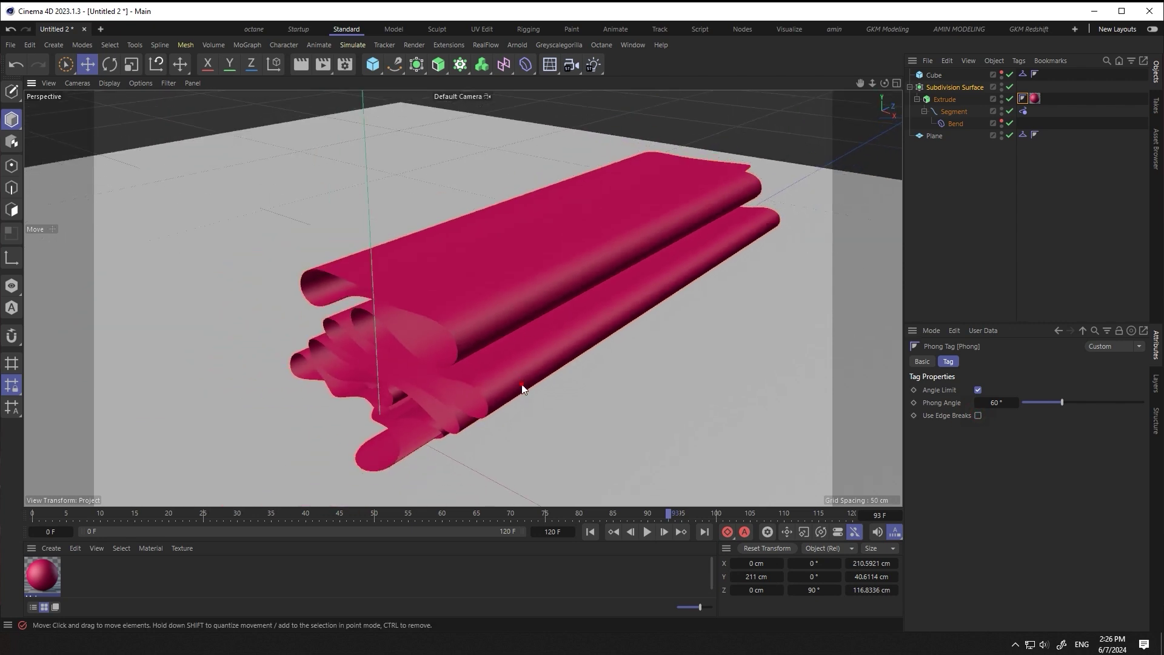
pyautogui.keyDown('alt'); pyautogui.moveTo(522, 388); pyautogui.dragTo(627, 493); pyautogui.keyUp('alt')
pyautogui.click(595, 531)
pyautogui.click(647, 531)
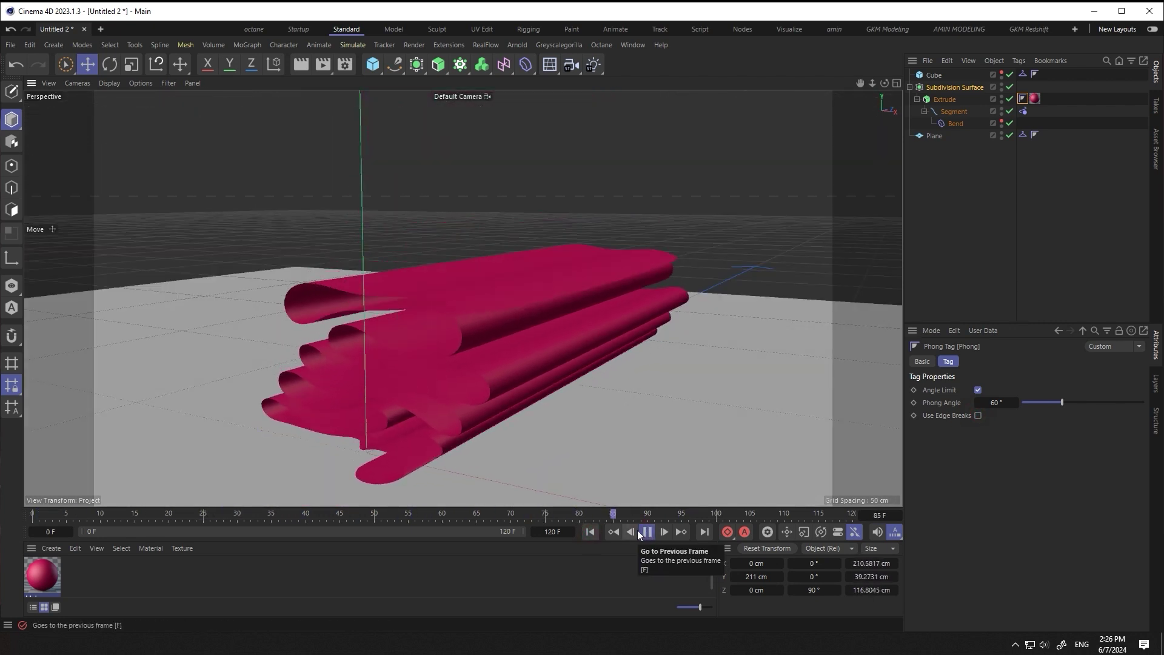
# - Pause at frame 28, frame the sheet's top edge, and switch to Gouraud Shading (Lines)
pyautogui.click(592, 531)
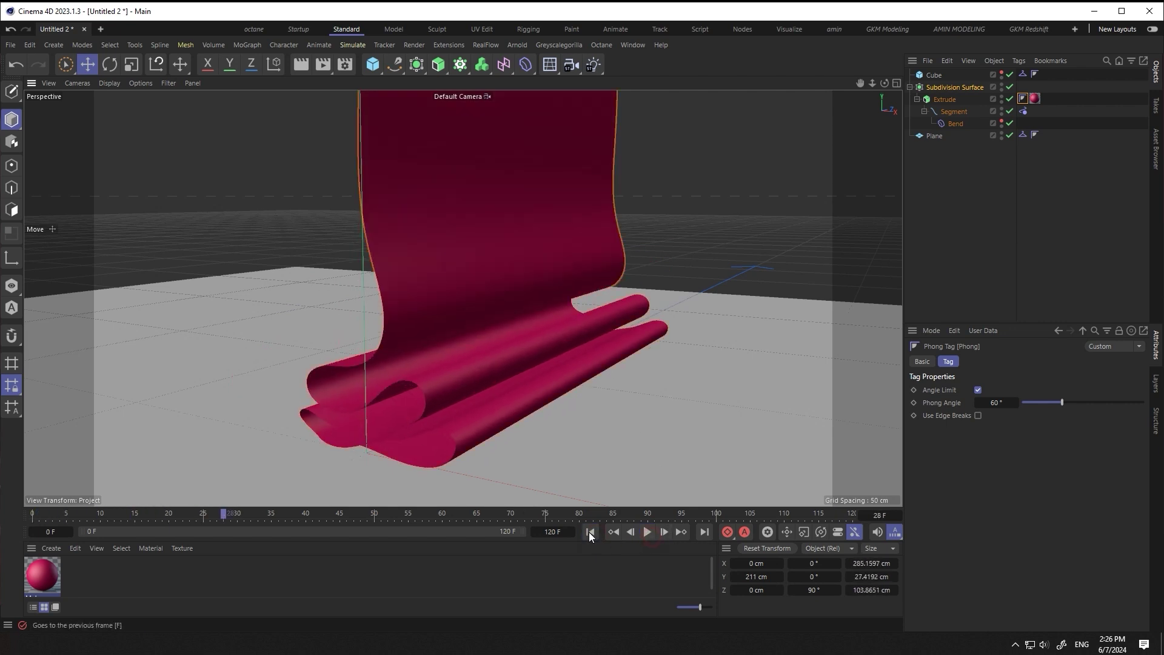
pyautogui.moveTo(515, 414)
pyautogui.keyDown('alt'); pyautogui.mouseDown(button='right')
pyautogui.moveTo(516, 286)
pyautogui.moveTo(507, 482)
pyautogui.mouseUp(button='right'); pyautogui.keyUp('alt')
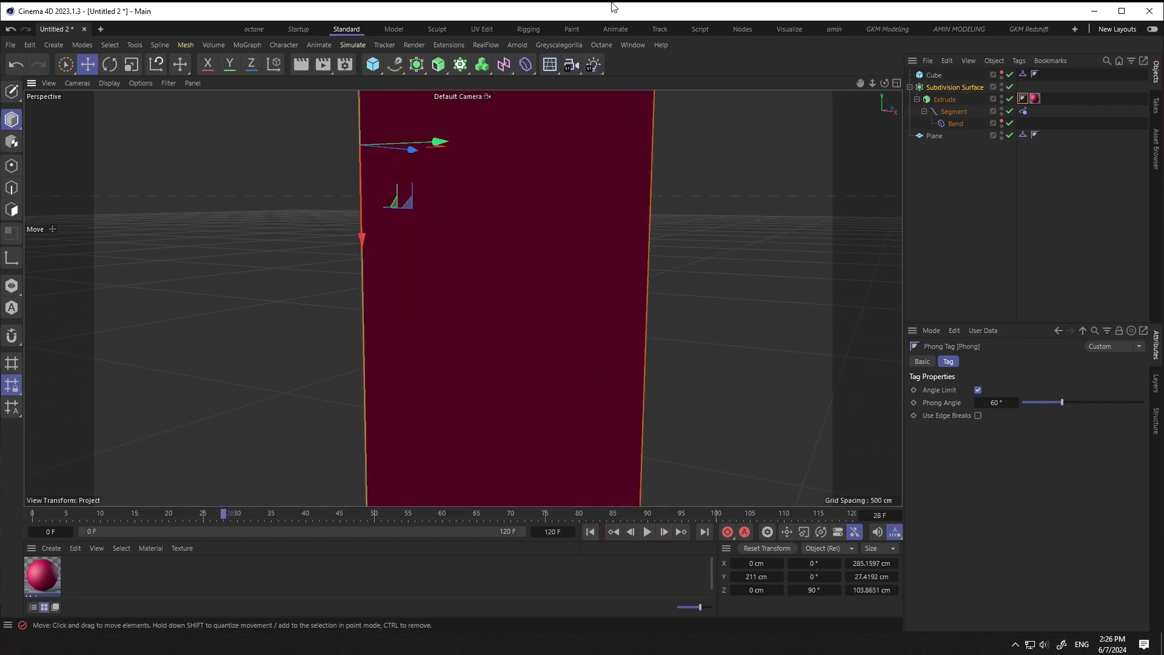
pyautogui.moveTo(559, 205)
pyautogui.keyDown('alt'); pyautogui.mouseDown(button='right')
pyautogui.moveTo(546, 254)
pyautogui.moveTo(550, 204)
pyautogui.moveTo(539, 242)
pyautogui.moveTo(535, 216)
pyautogui.moveTo(509, 246)
pyautogui.mouseUp(button='right'); pyautogui.keyUp('alt')
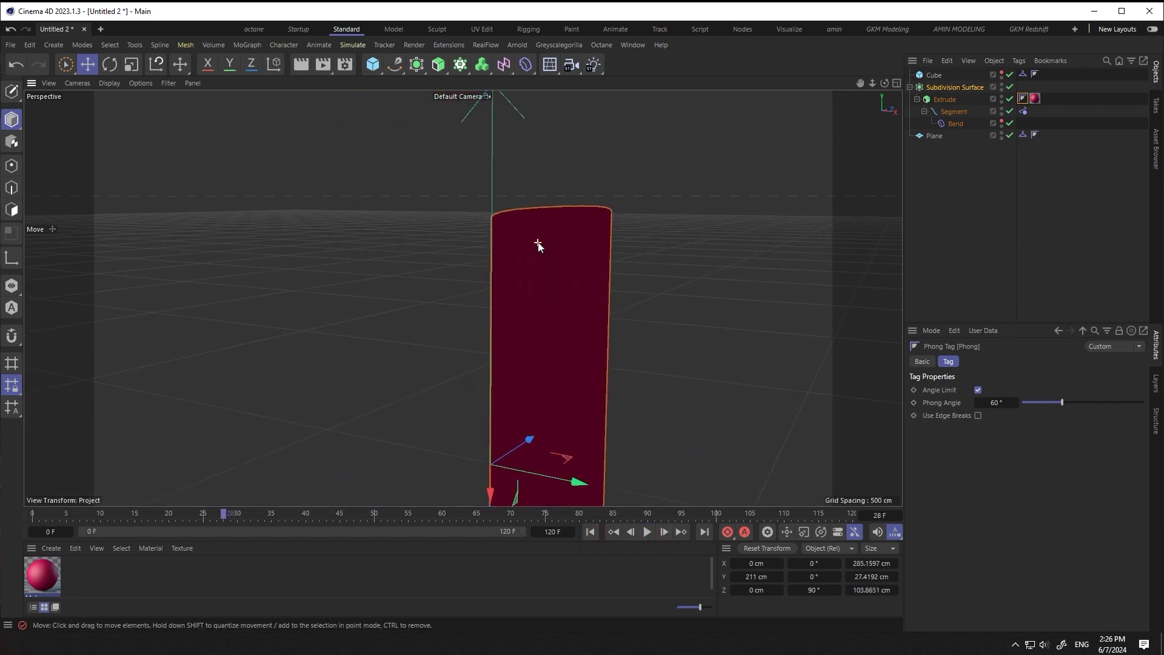
pyautogui.click(112, 83)
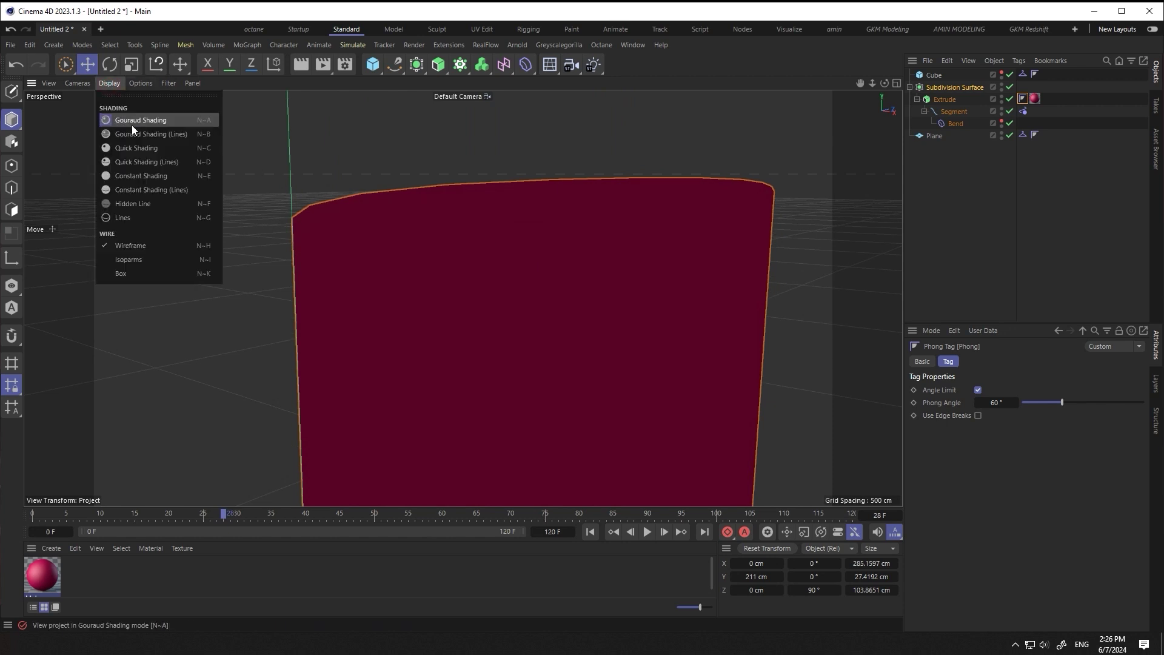
pyautogui.click(132, 129)
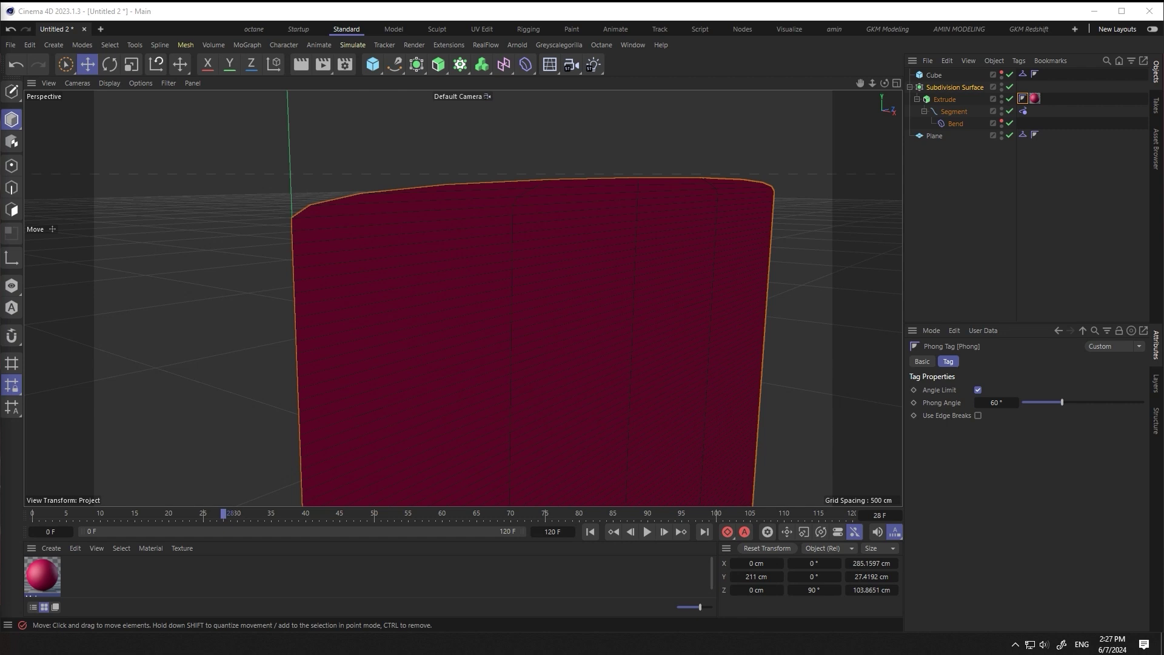
# - Raise Extrude's subdivisions to 22 and isoparm subdivisions to 11
pyautogui.click(949, 100)
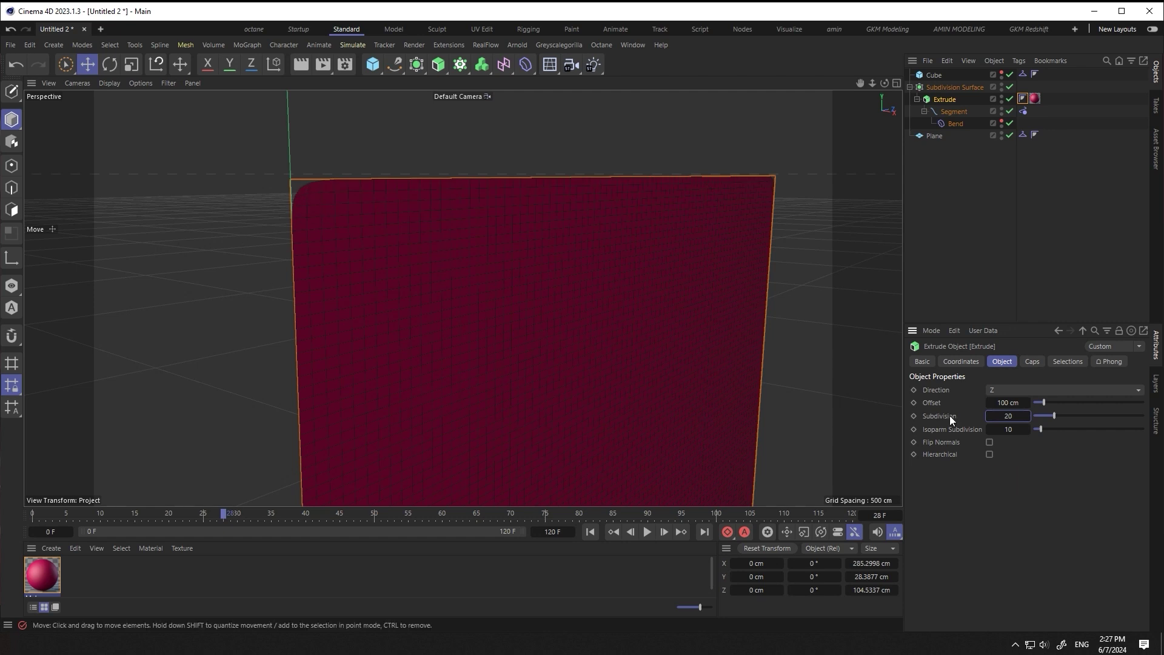
pyautogui.click(1028, 416)
pyautogui.click(1028, 416)
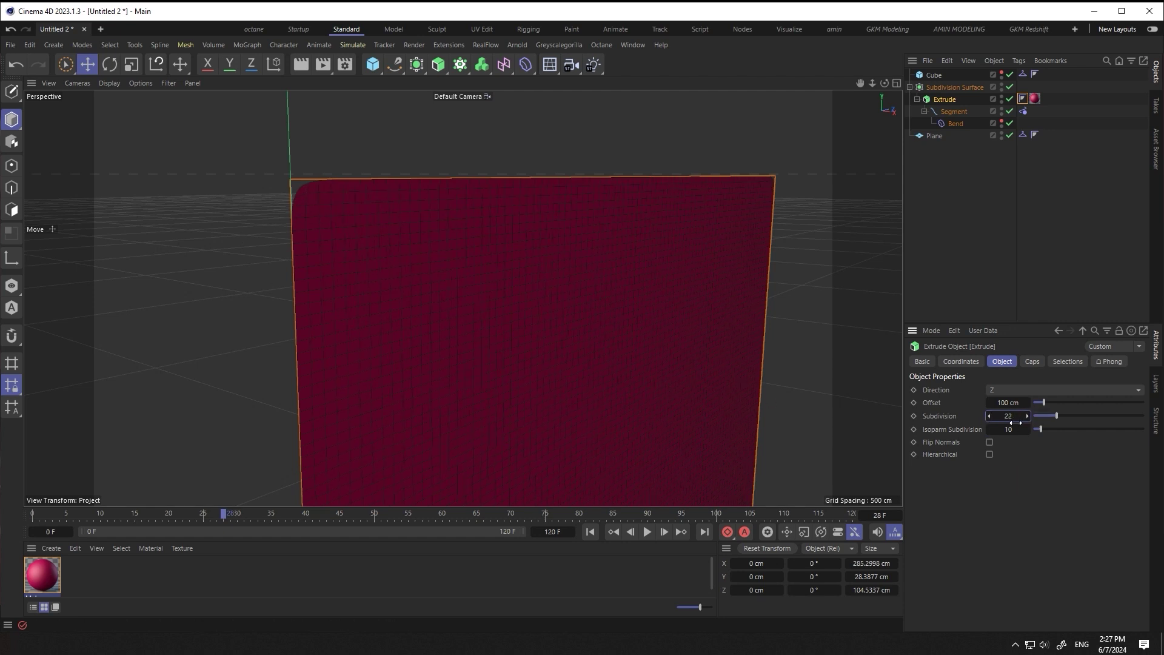
pyautogui.click(1027, 429)
pyautogui.keyDown('alt'); pyautogui.moveTo(396, 320); pyautogui.dragTo(437, 257); pyautogui.keyUp('alt')
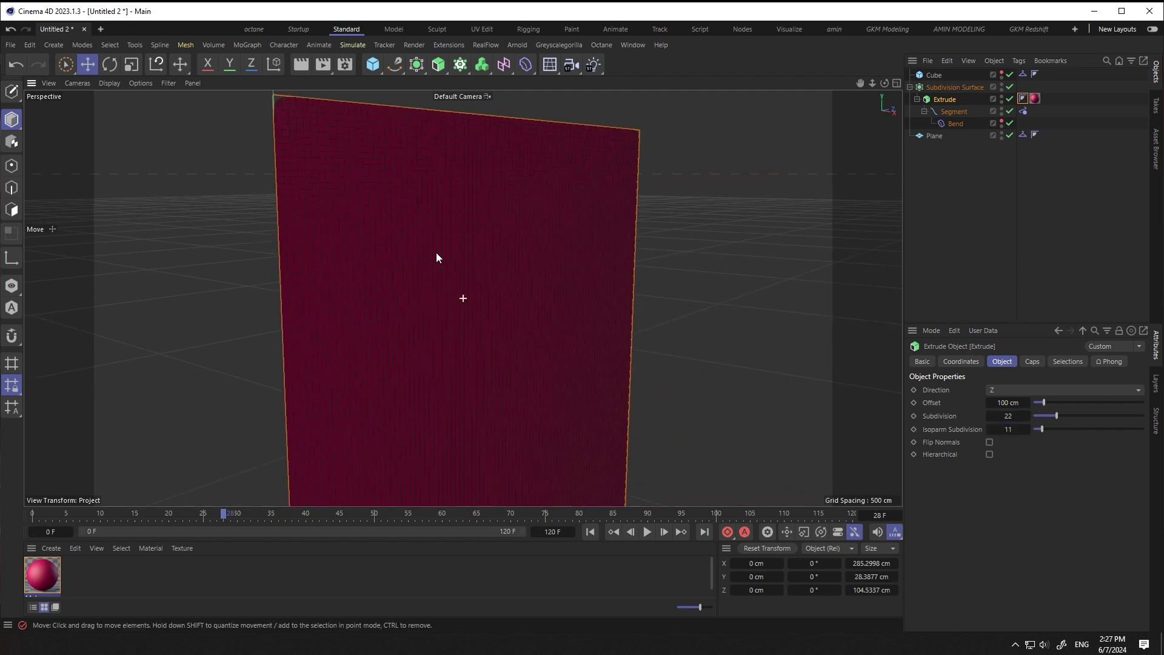
pyautogui.scroll(-5, 437, 258)
pyautogui.keyDown('alt'); pyautogui.moveTo(449, 304); pyautogui.dragTo(376, 388); pyautogui.keyUp('alt')
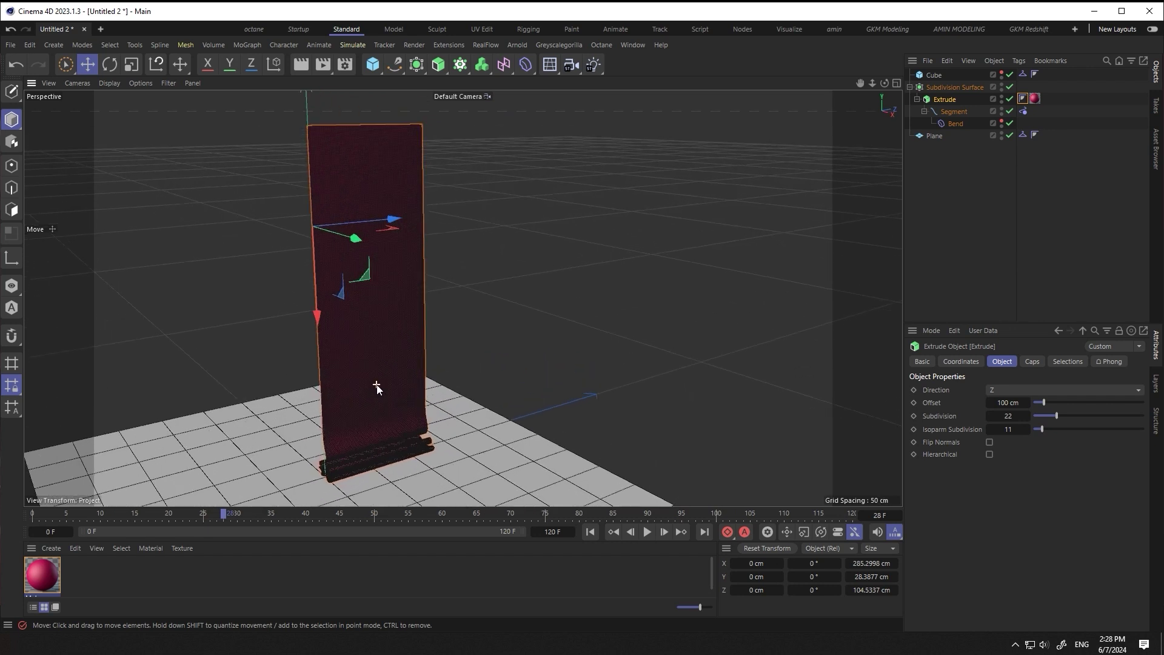
# - Switch the viewport to Gouraud Shading and play the rope simulation
pyautogui.click(110, 83)
pyautogui.click(145, 97)
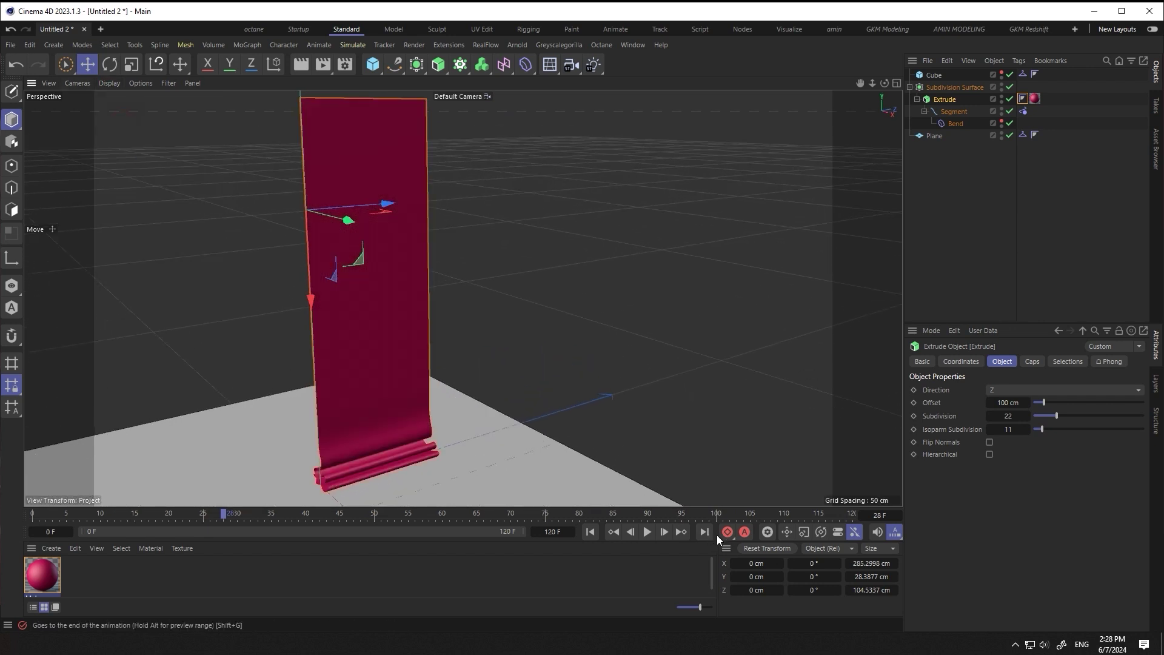
pyautogui.click(646, 533)
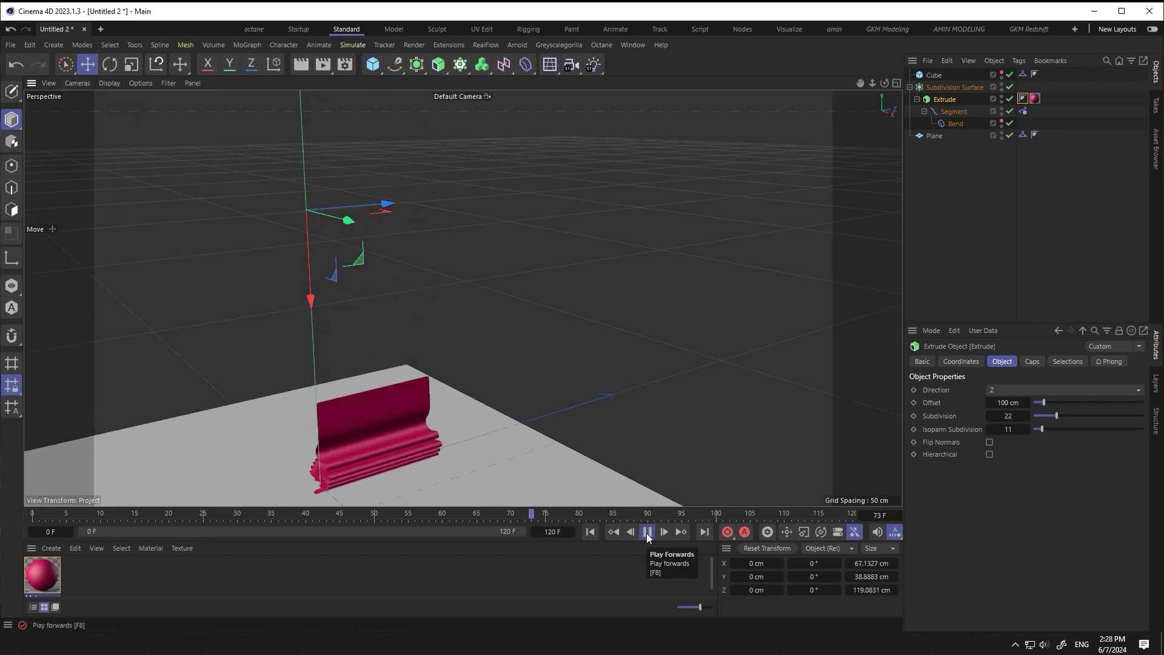
pyautogui.scroll(2, 421, 330)
pyautogui.scroll(3, 420, 330)
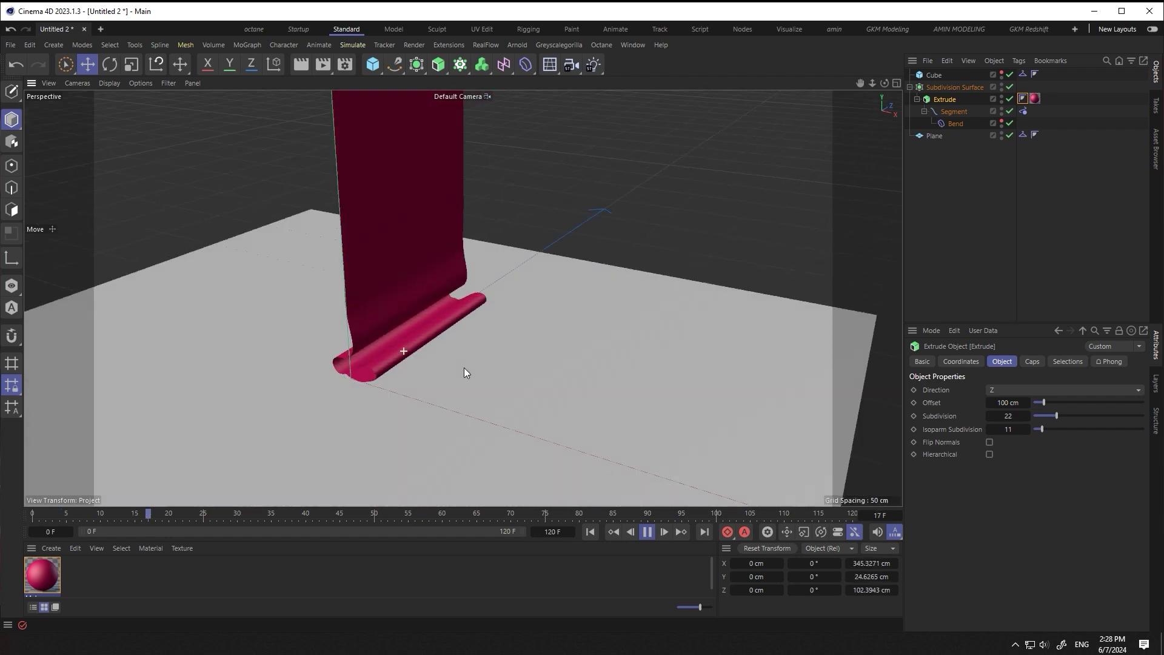
pyautogui.moveTo(461, 360)
pyautogui.keyDown('alt'); pyautogui.mouseDown()
pyautogui.moveTo(490, 348)
pyautogui.moveTo(394, 391)
pyautogui.moveTo(482, 457)
pyautogui.mouseUp(); pyautogui.keyUp('alt')
# - Rewind, set the Cube's Size.Z to about 35 cm, and replay the simulation
pyautogui.click(646, 533)
pyautogui.click(590, 532)
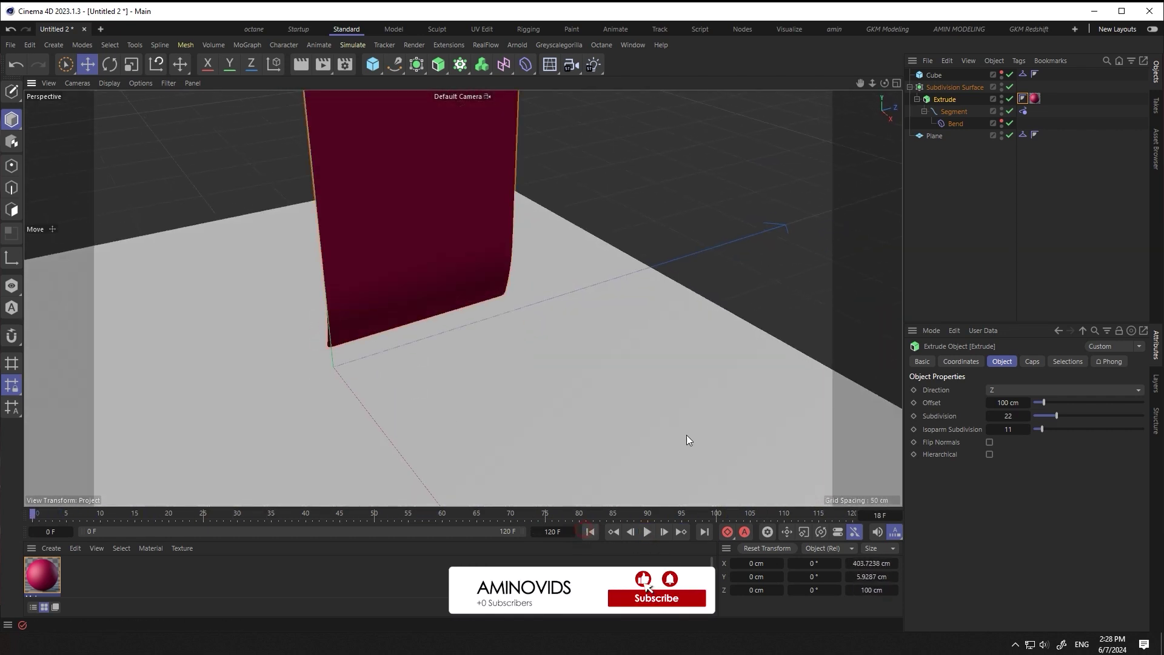
pyautogui.moveTo(376, 291)
pyautogui.keyDown('alt'); pyautogui.mouseDown()
pyautogui.moveTo(287, 282)
pyautogui.moveTo(342, 296)
pyautogui.mouseUp(); pyautogui.keyUp('alt')
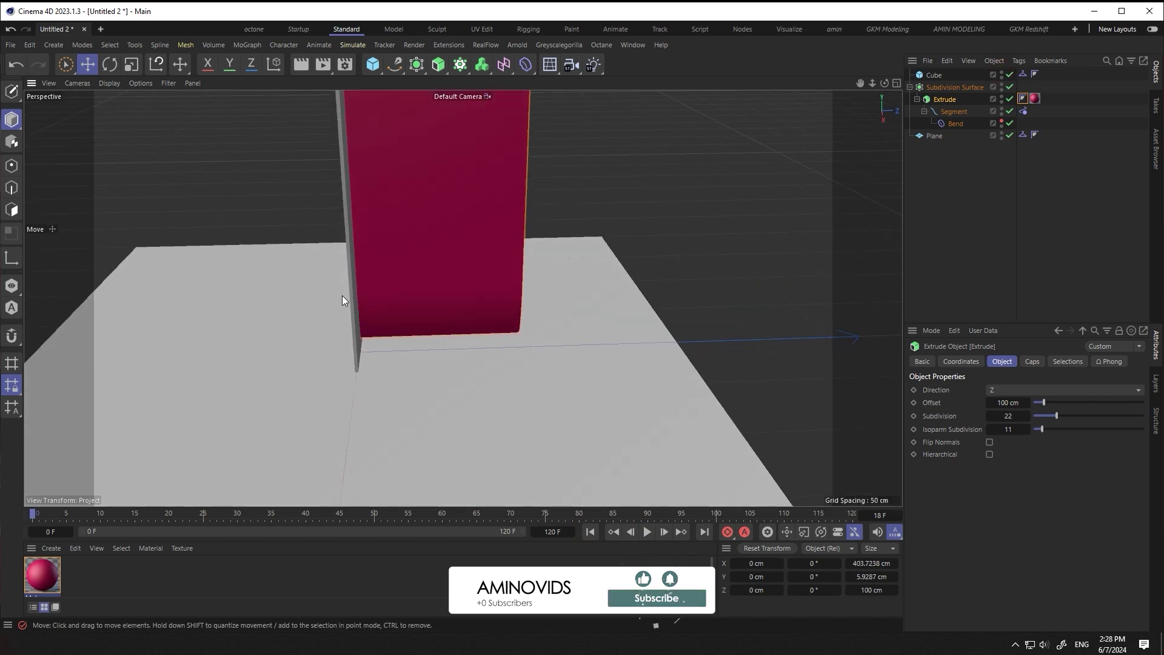
pyautogui.click(934, 74)
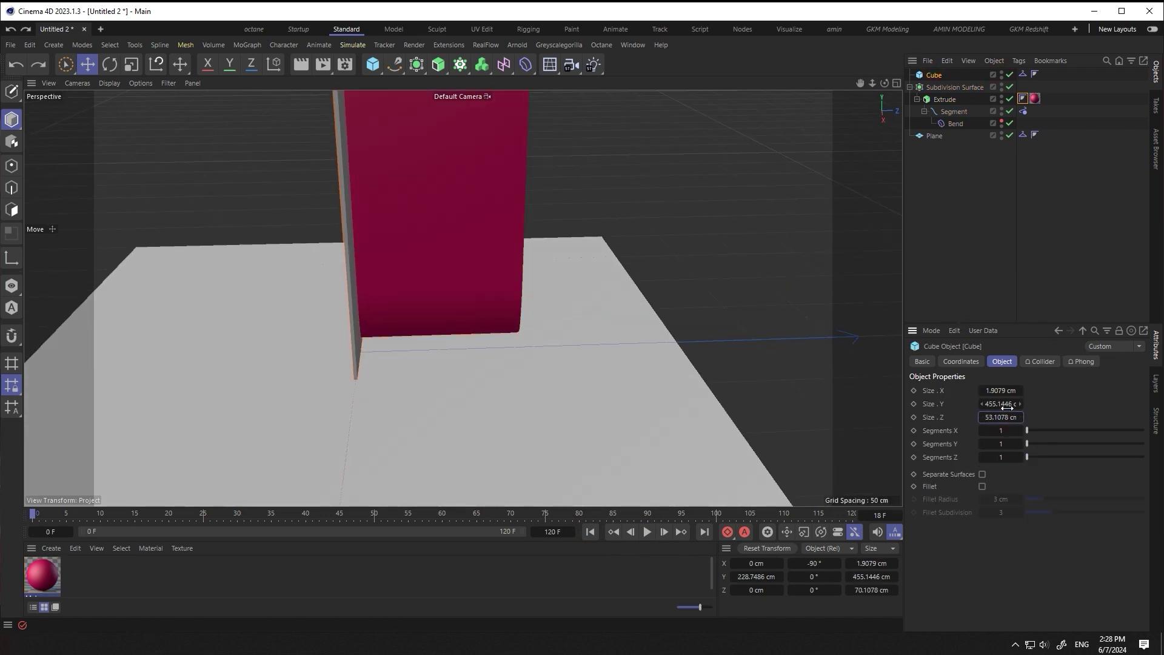
pyautogui.moveTo(997, 417); pyautogui.dragTo(1010, 417)
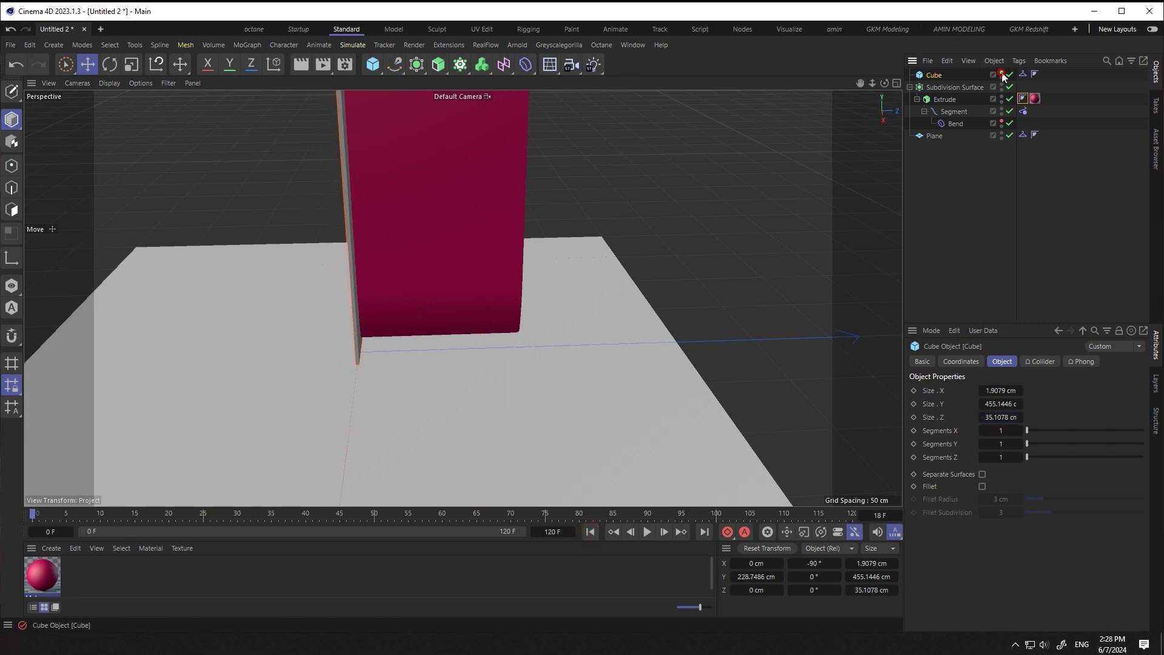
pyautogui.click(647, 532)
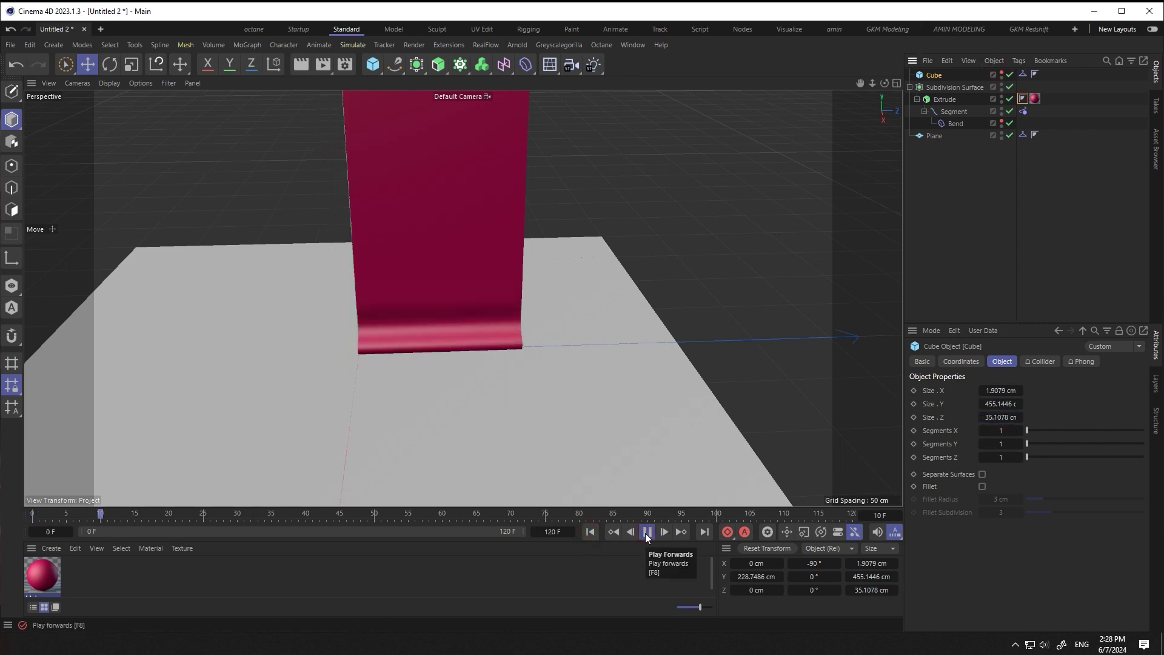
pyautogui.keyDown('alt'); pyautogui.moveTo(370, 365); pyautogui.dragTo(516, 334); pyautogui.keyUp('alt')
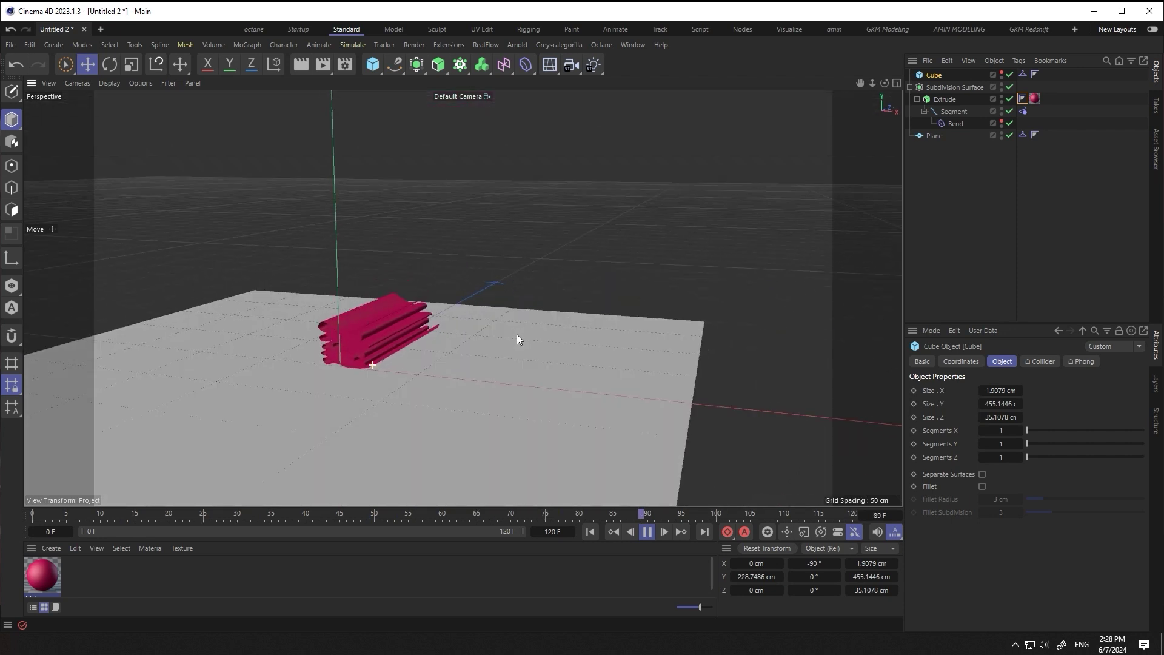
pyautogui.moveTo(439, 337)
pyautogui.keyDown('alt'); pyautogui.mouseDown()
pyautogui.moveTo(381, 330)
pyautogui.moveTo(430, 364)
pyautogui.mouseUp(); pyautogui.keyUp('alt')
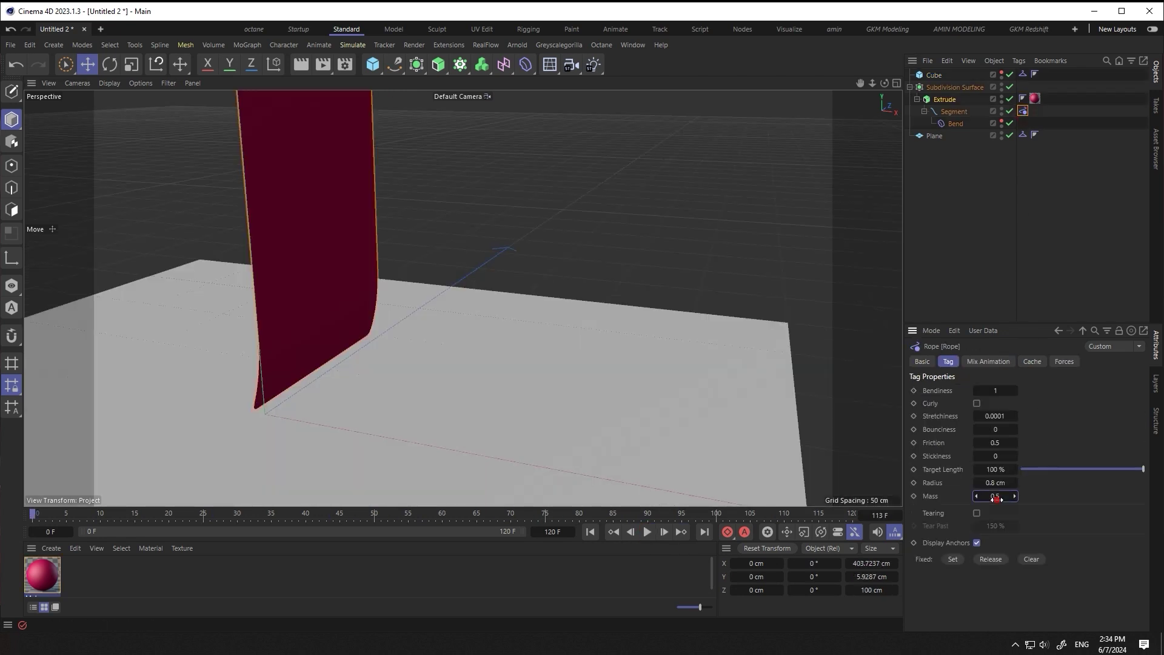
# - Lower the Rope tag's Mass from 1 through 0.2 to 0.02, replaying after each change
pyautogui.write('1')
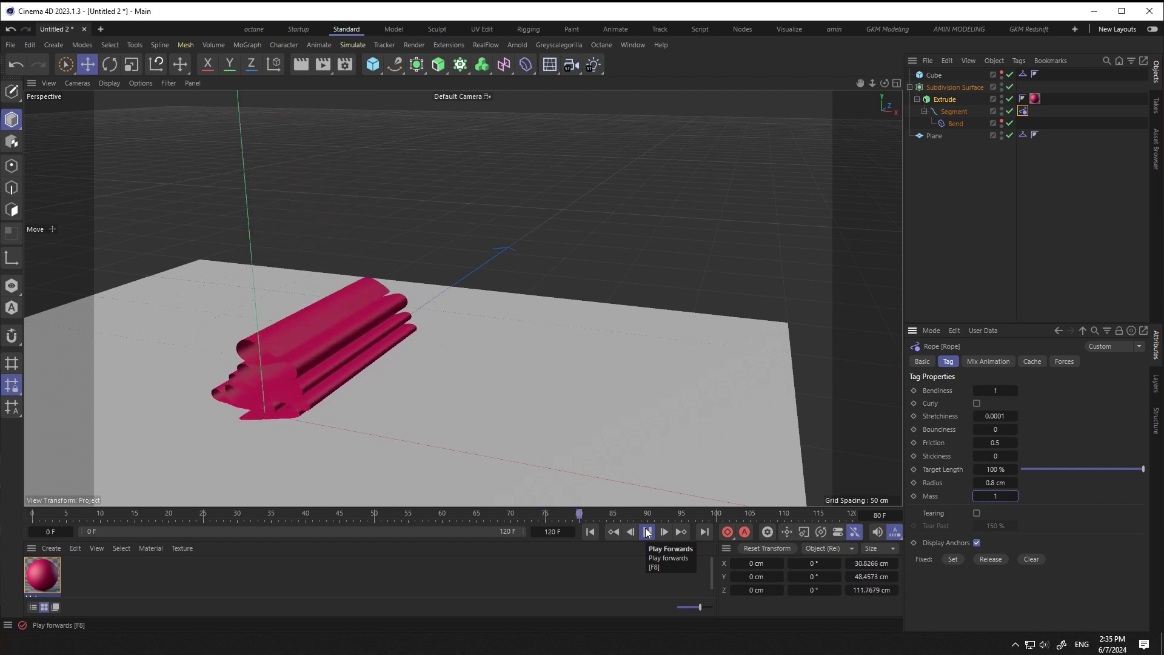
pyautogui.click(590, 532)
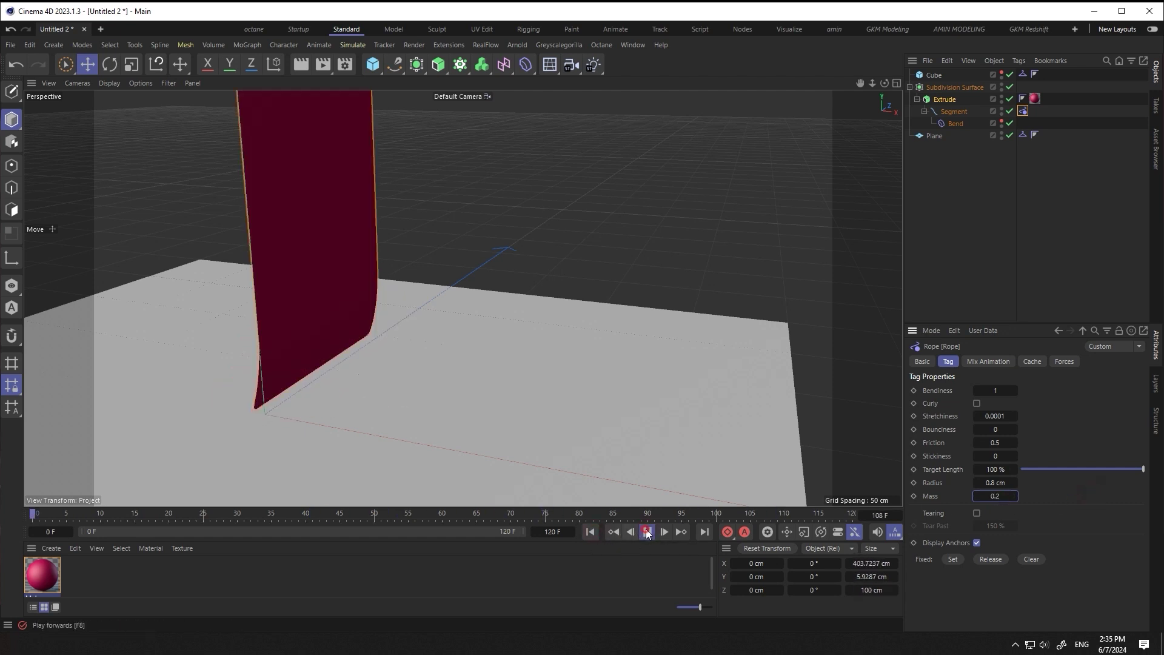
pyautogui.click(647, 532)
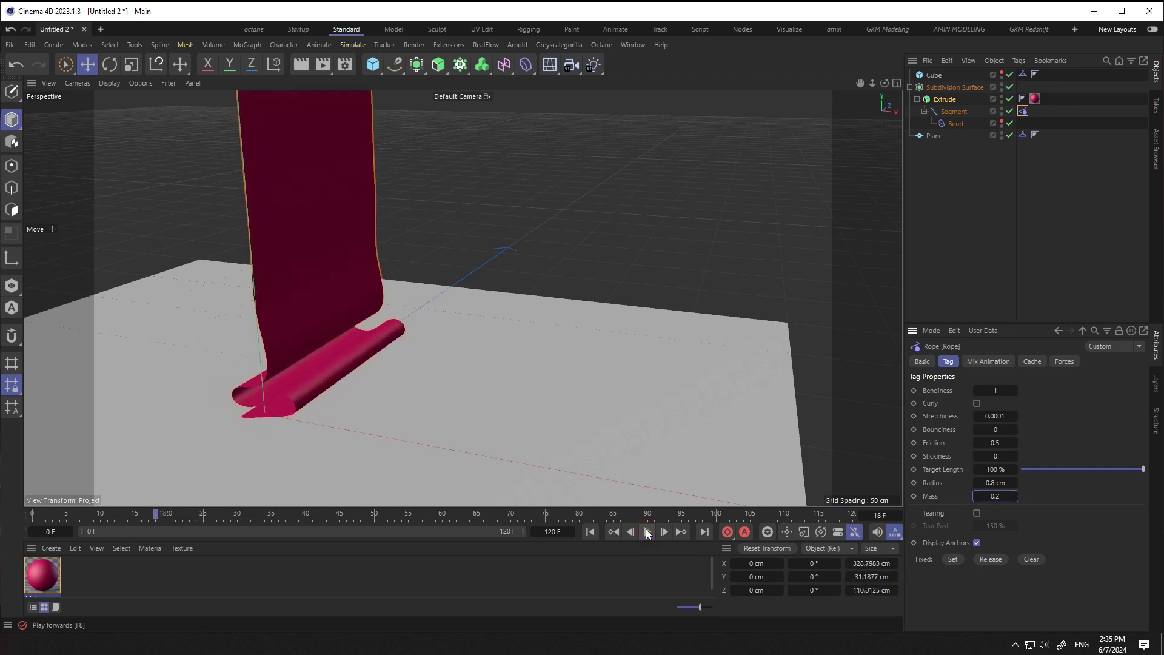
pyautogui.click(588, 532)
pyautogui.write('0.02')
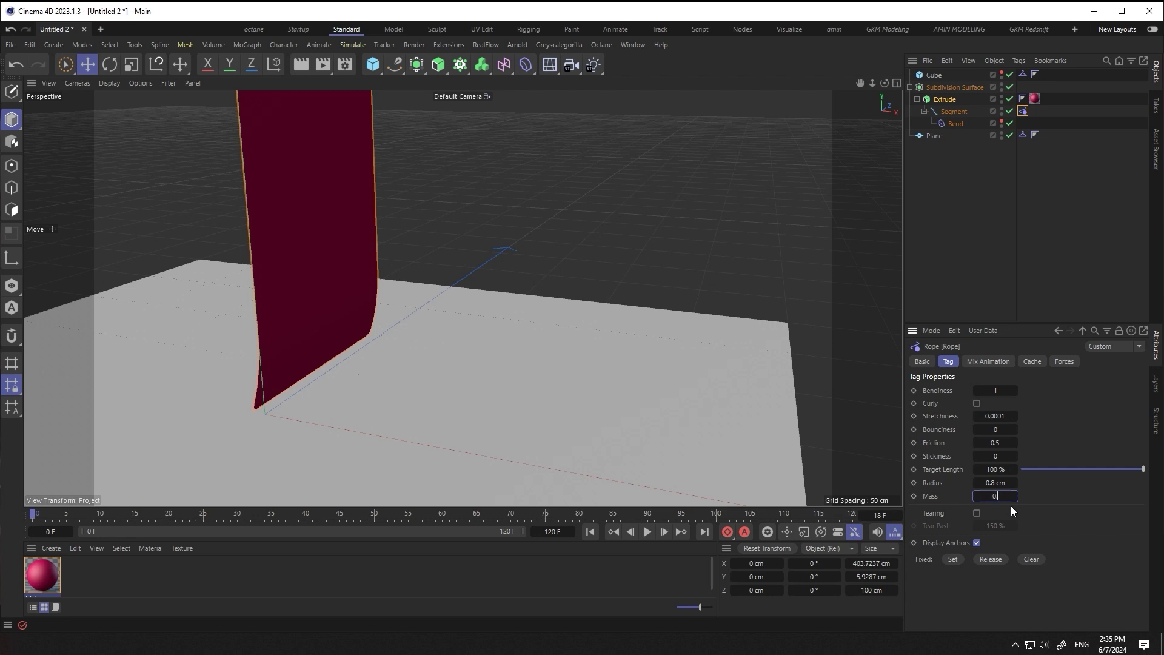
pyautogui.click(647, 532)
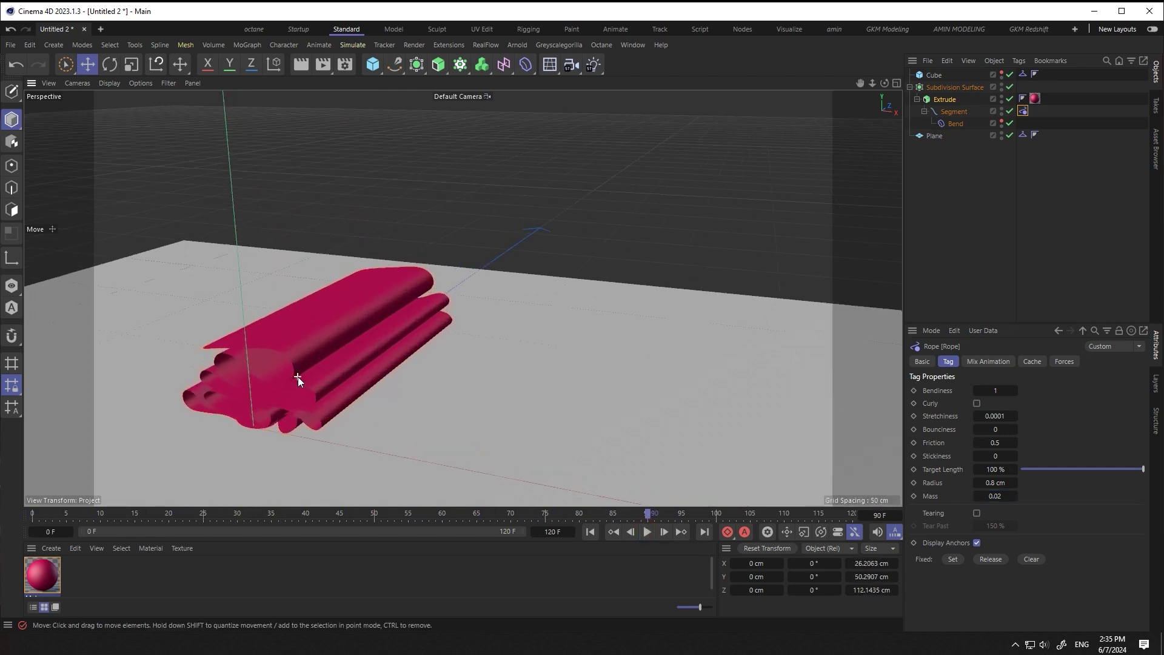
pyautogui.moveTo(297, 376)
pyautogui.keyDown('alt'); pyautogui.mouseDown()
pyautogui.moveTo(355, 333)
pyautogui.moveTo(326, 423)
pyautogui.moveTo(359, 471)
pyautogui.moveTo(380, 438)
pyautogui.moveTo(265, 255)
pyautogui.mouseUp(); pyautogui.keyUp('alt')
# - Show wireframe lines and replay the rope simulation, pausing at frame 71
pyautogui.click(109, 83)
pyautogui.click(155, 132)
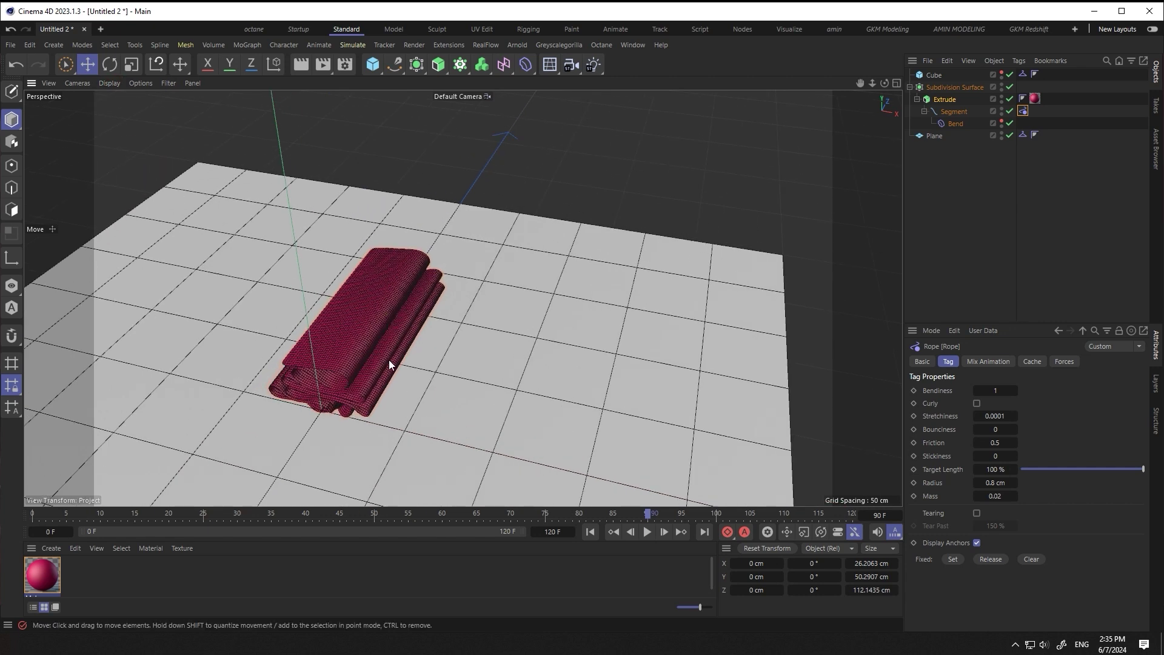
pyautogui.moveTo(388, 364)
pyautogui.keyDown('alt'); pyautogui.mouseDown()
pyautogui.moveTo(376, 359)
pyautogui.moveTo(626, 562)
pyautogui.mouseUp(); pyautogui.keyUp('alt')
pyautogui.click(592, 533)
pyautogui.click(647, 532)
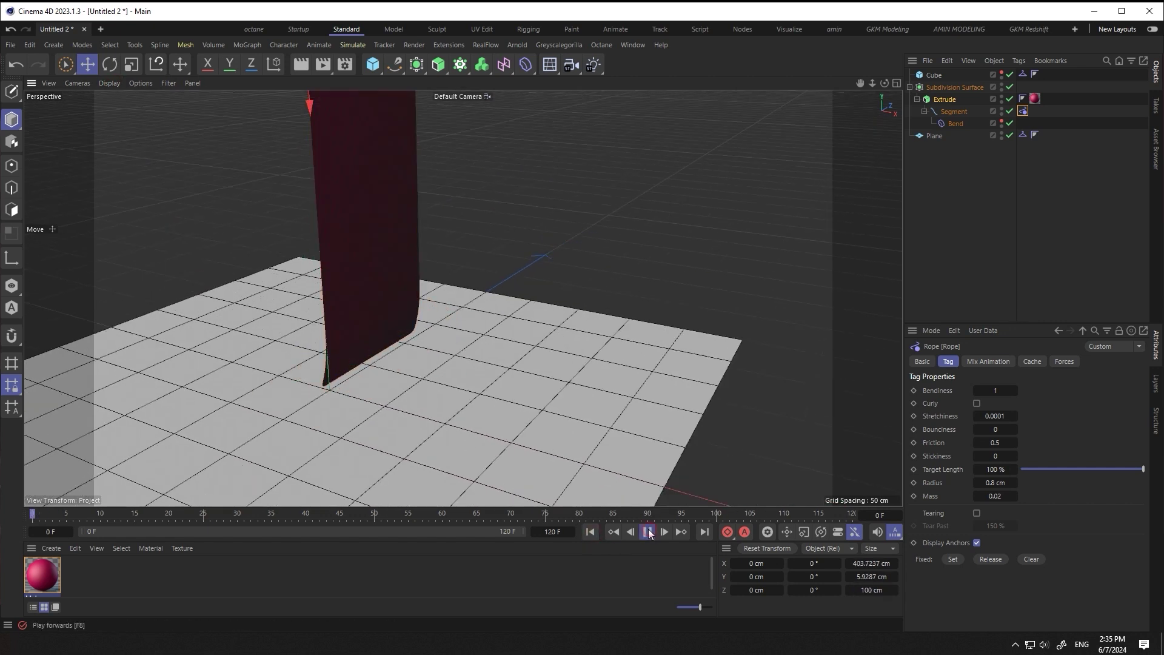
pyautogui.moveTo(321, 344)
pyautogui.keyDown('alt'); pyautogui.mouseDown()
pyautogui.moveTo(369, 397)
pyautogui.moveTo(391, 451)
pyautogui.moveTo(566, 515)
pyautogui.mouseUp(); pyautogui.keyUp('alt')
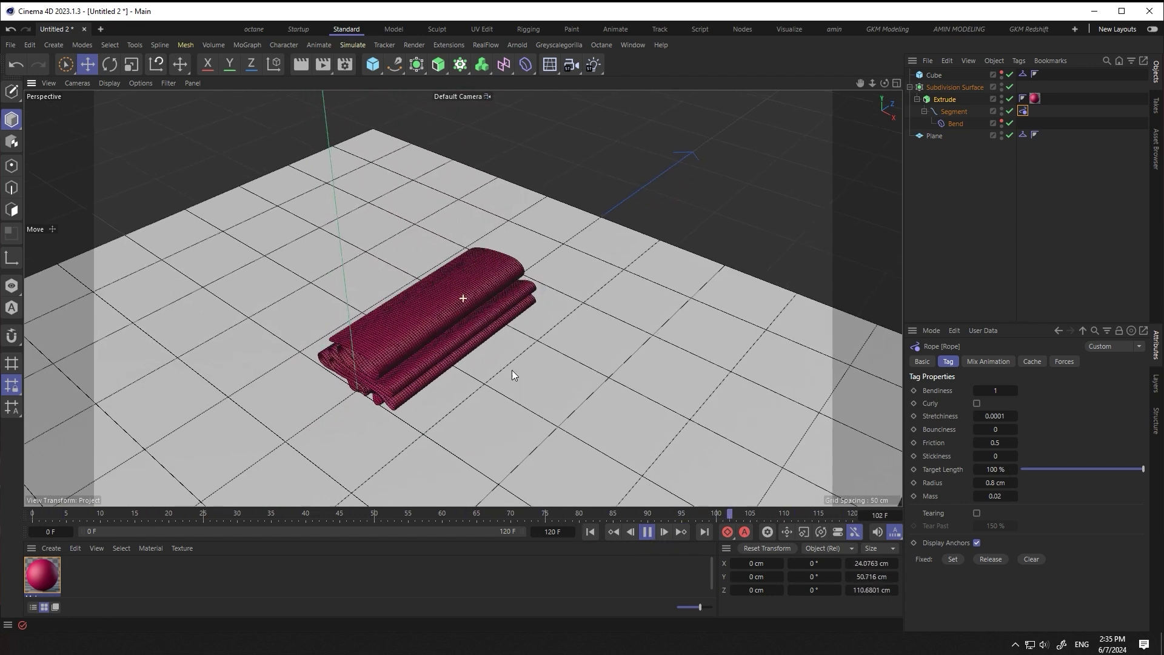
pyautogui.scroll(3, 431, 365)
pyautogui.scroll(3, 429, 386)
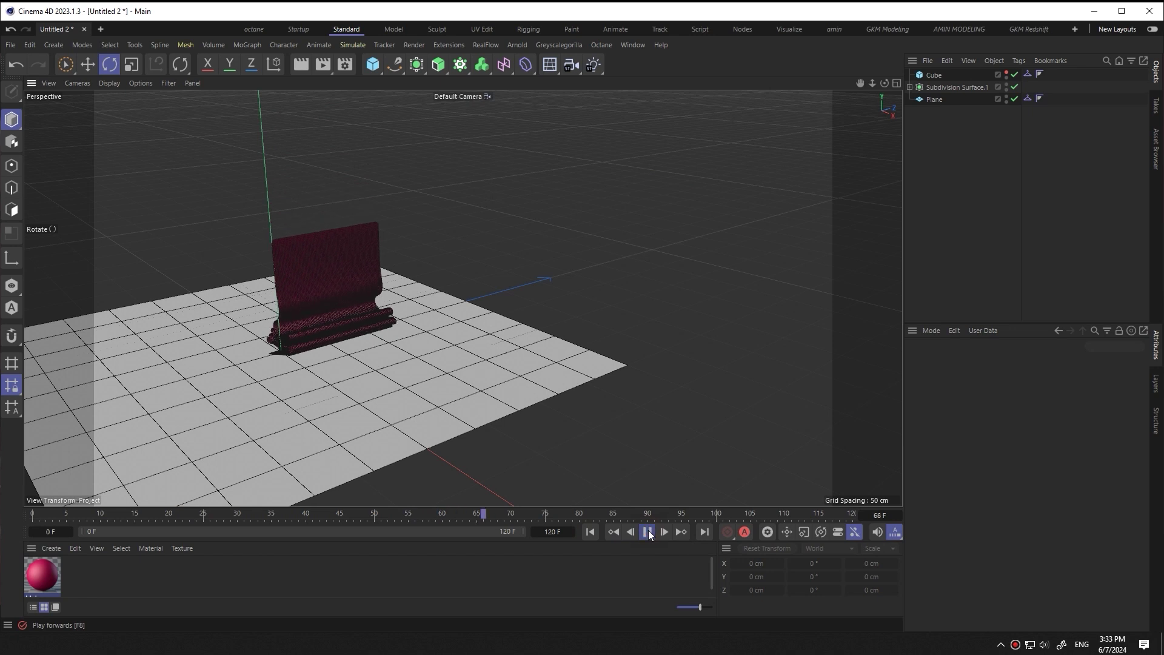
pyautogui.click(649, 530)
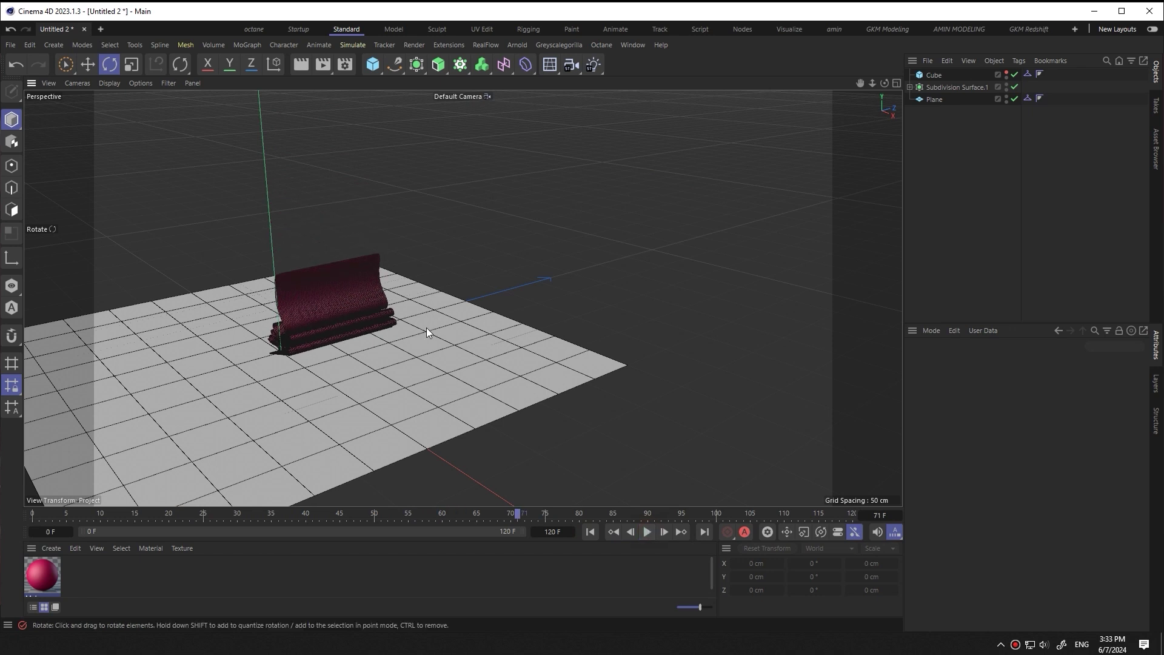
pyautogui.keyDown('alt'); pyautogui.moveTo(427, 327); pyautogui.dragTo(439, 337); pyautogui.keyUp('alt')
# - Freeze the Subdivision Surface sheet with Current State to Object and move the copy along Z
pyautogui.rightClick(937, 91)
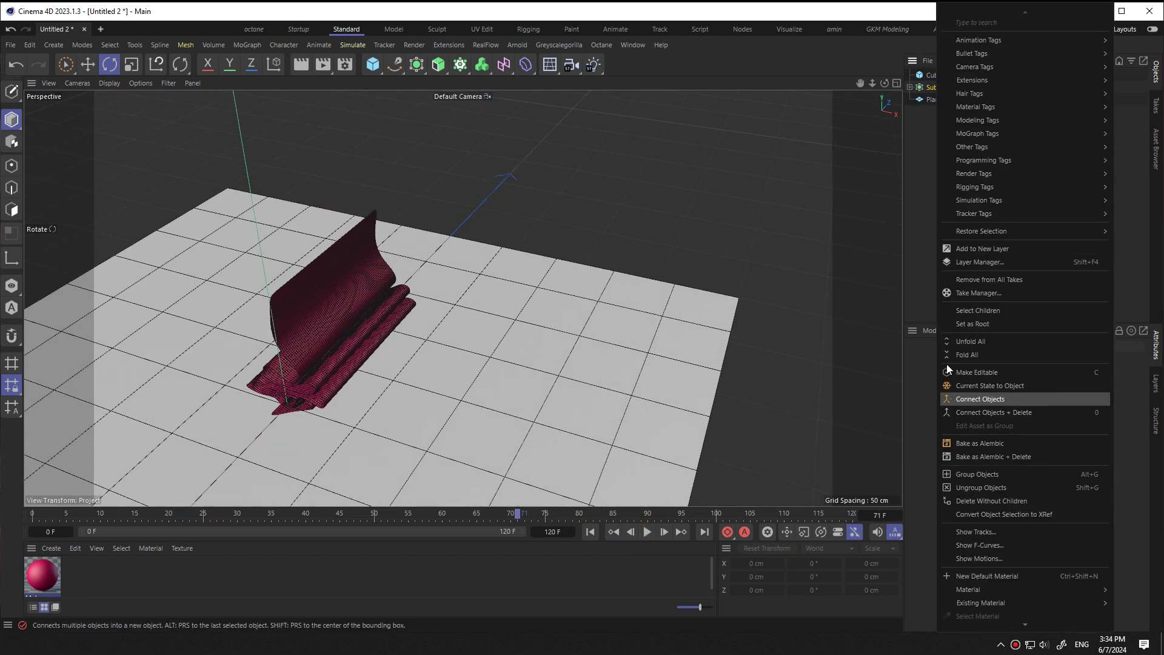
pyautogui.click(1001, 398)
pyautogui.scroll(-3, 326, 253)
pyautogui.scroll(-3, 326, 254)
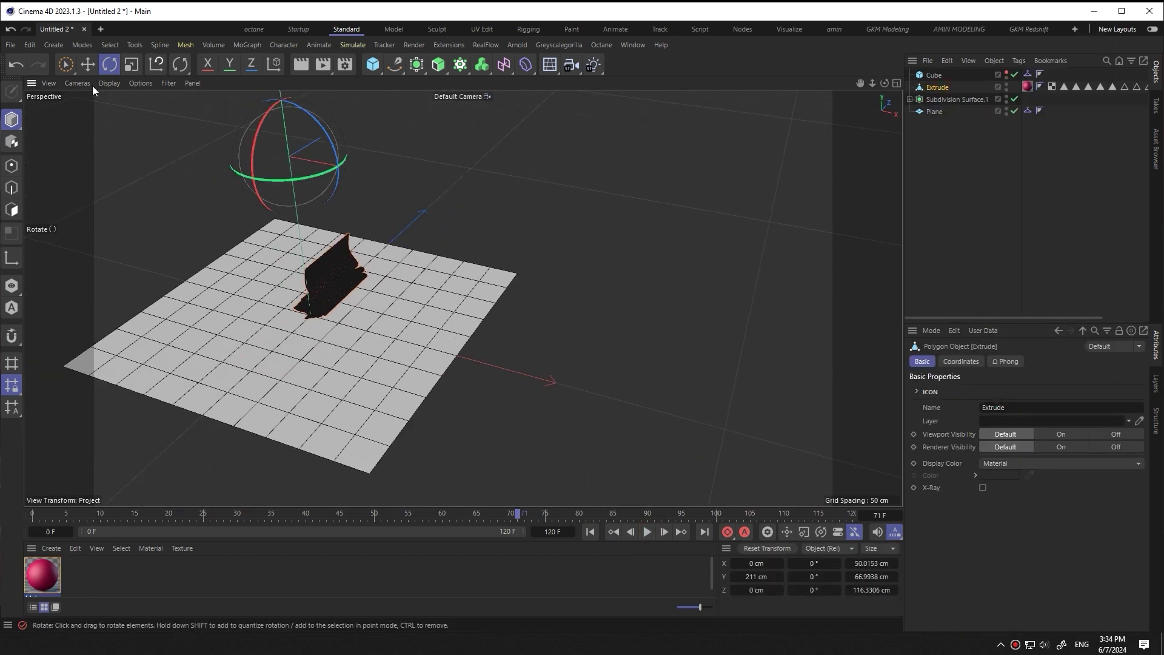
pyautogui.press('e')
pyautogui.keyDown('ctrl'); pyautogui.moveTo(326, 127); pyautogui.dragTo(256, 190); pyautogui.keyUp('ctrl')
pyautogui.scroll(3, 273, 340)
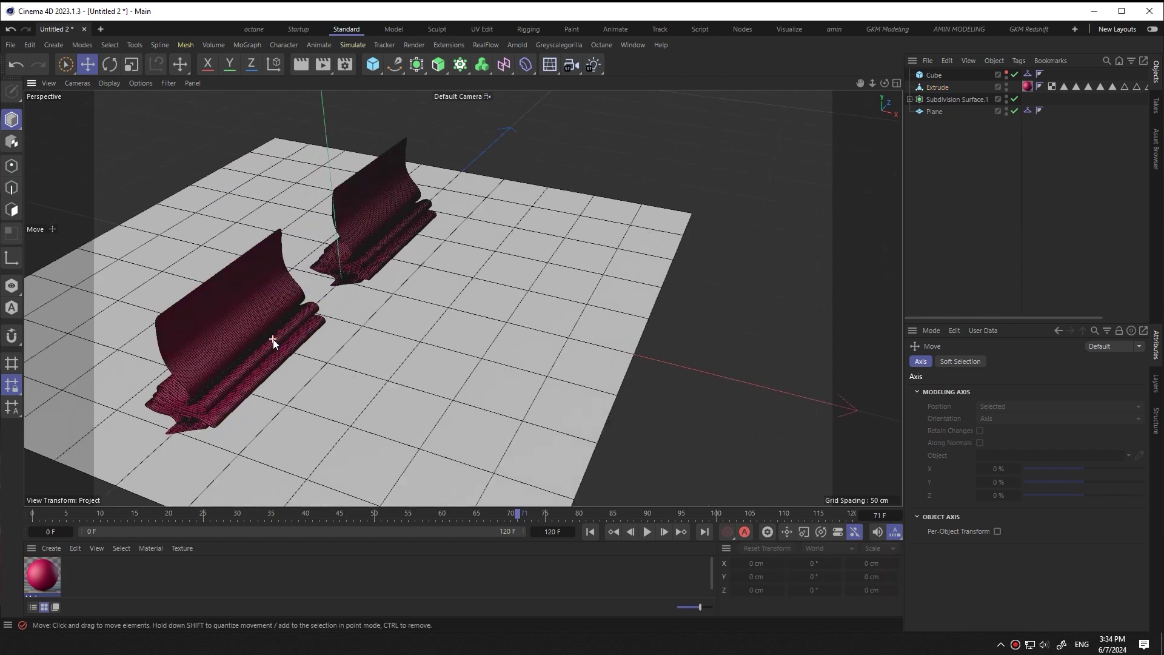
pyautogui.scroll(2, 263, 328)
pyautogui.keyDown('alt'); pyautogui.moveTo(263, 328); pyautogui.dragTo(708, 537); pyautogui.keyUp('alt')
# - Advance the simulation, freeze the sheet as Extrude.1, and shift it along X
pyautogui.click(653, 533)
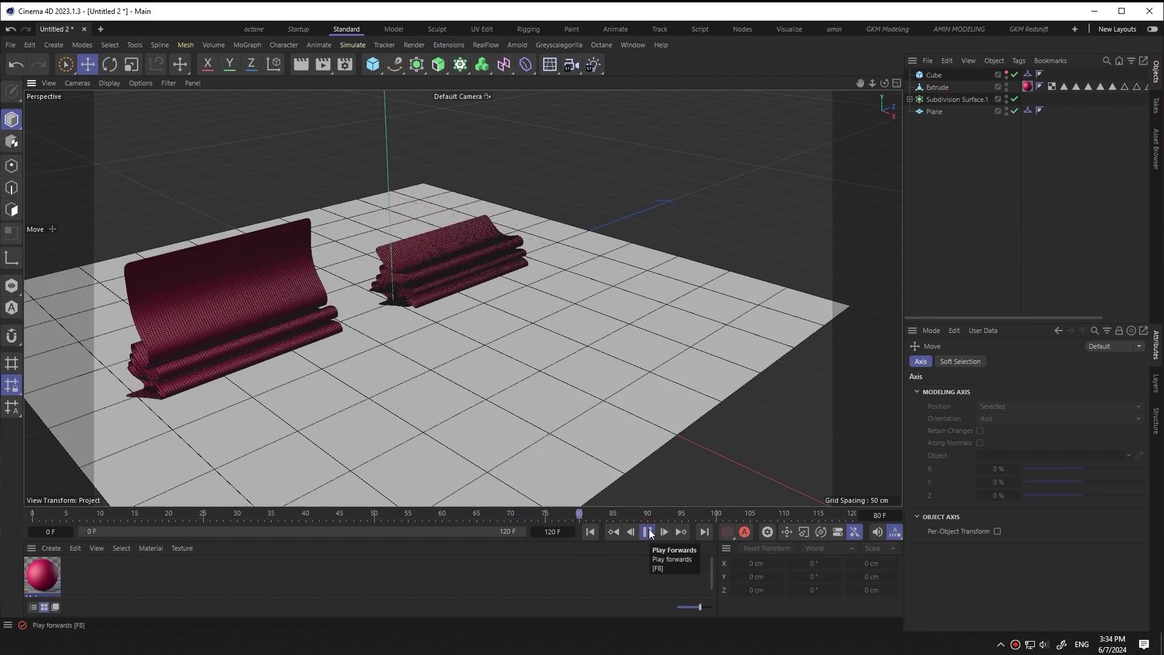
pyautogui.keyDown('alt'); pyautogui.moveTo(588, 400); pyautogui.dragTo(530, 315); pyautogui.keyUp('alt')
pyautogui.rightClick(941, 99)
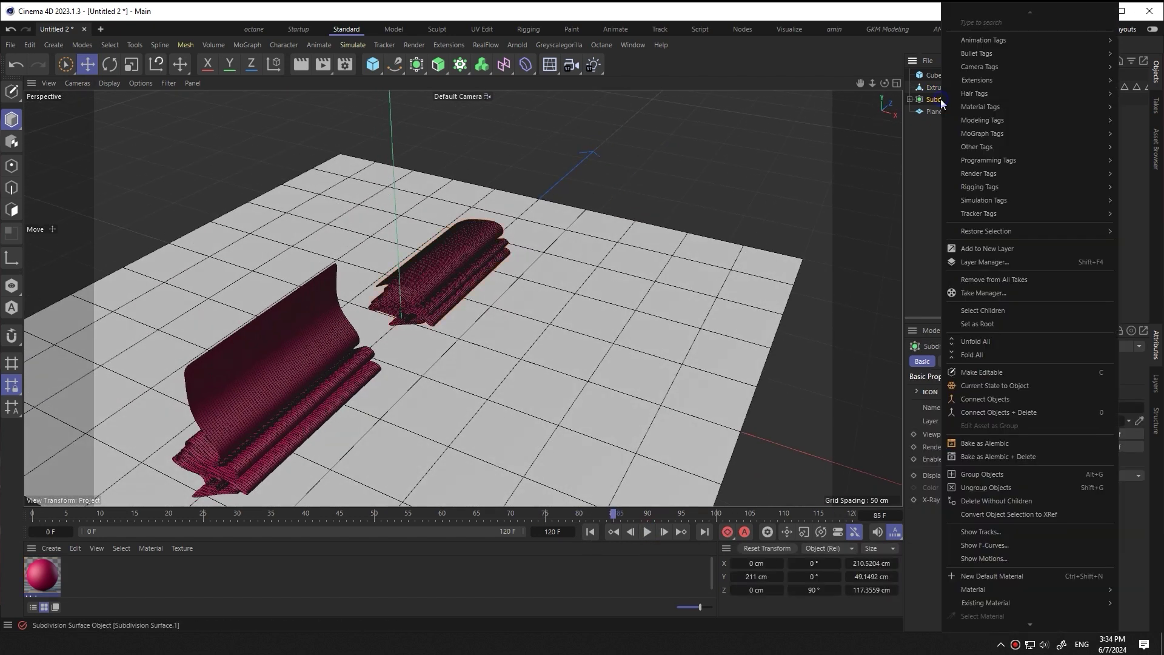
pyautogui.click(1013, 400)
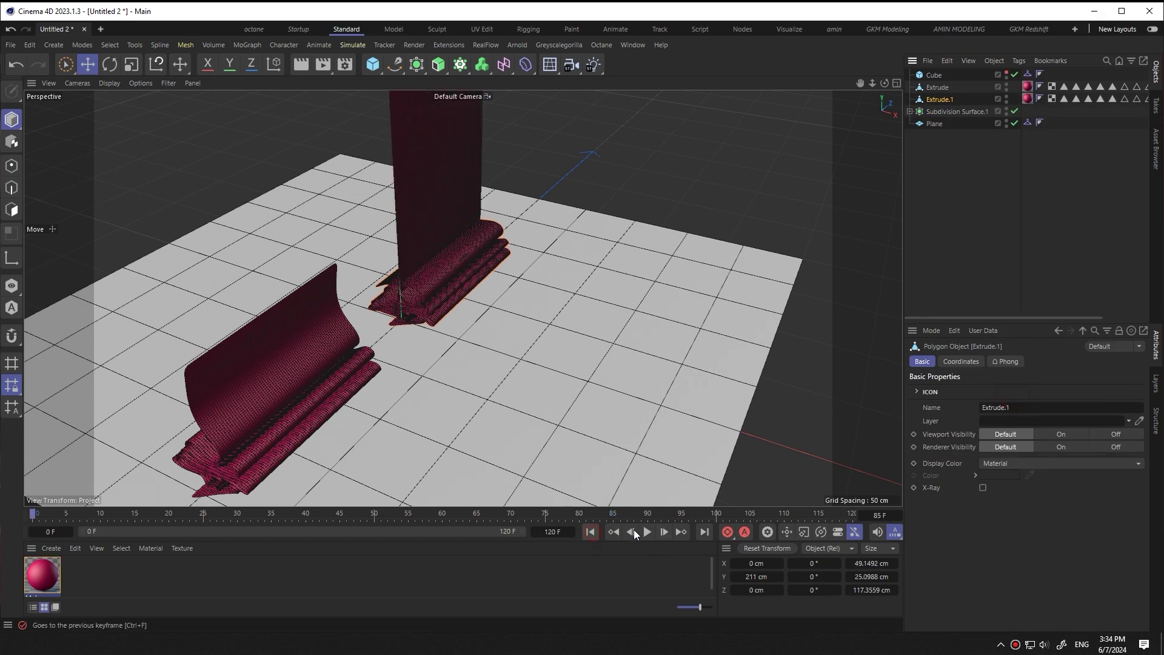
pyautogui.moveTo(416, 278)
pyautogui.keyDown('alt'); pyautogui.mouseDown()
pyautogui.moveTo(258, 147)
pyautogui.moveTo(285, 339)
pyautogui.mouseUp(); pyautogui.keyUp('alt')
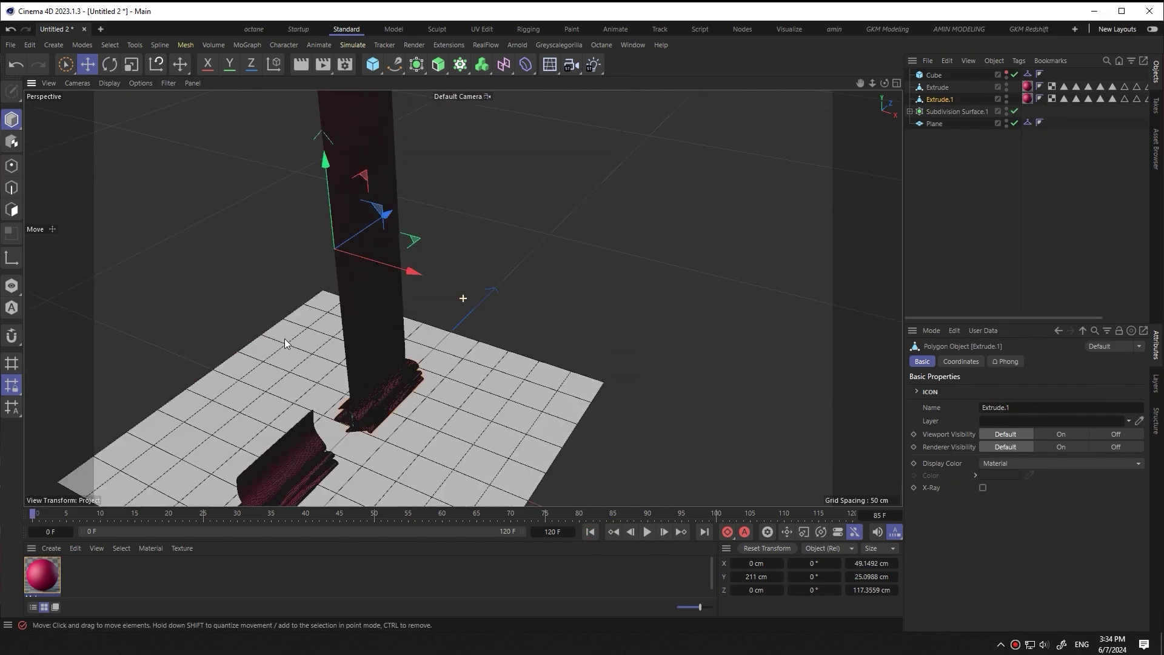
pyautogui.moveTo(412, 268); pyautogui.dragTo(460, 338)
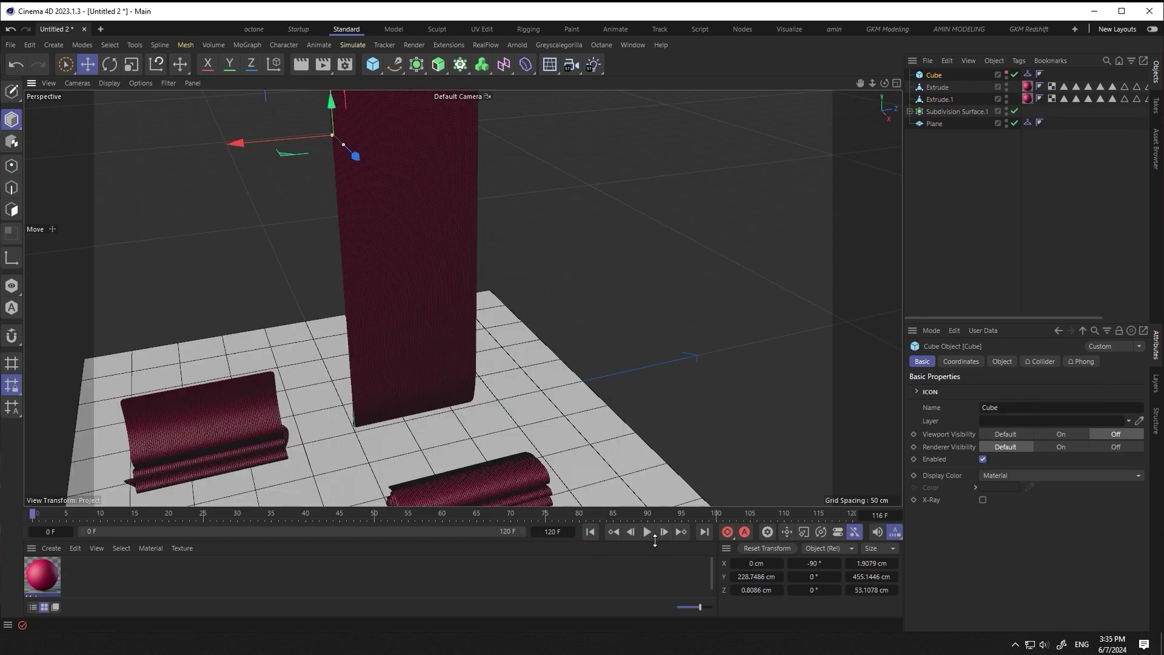
# - Replay the simulation and freeze the settled sheet as Extrude.2
pyautogui.click(647, 533)
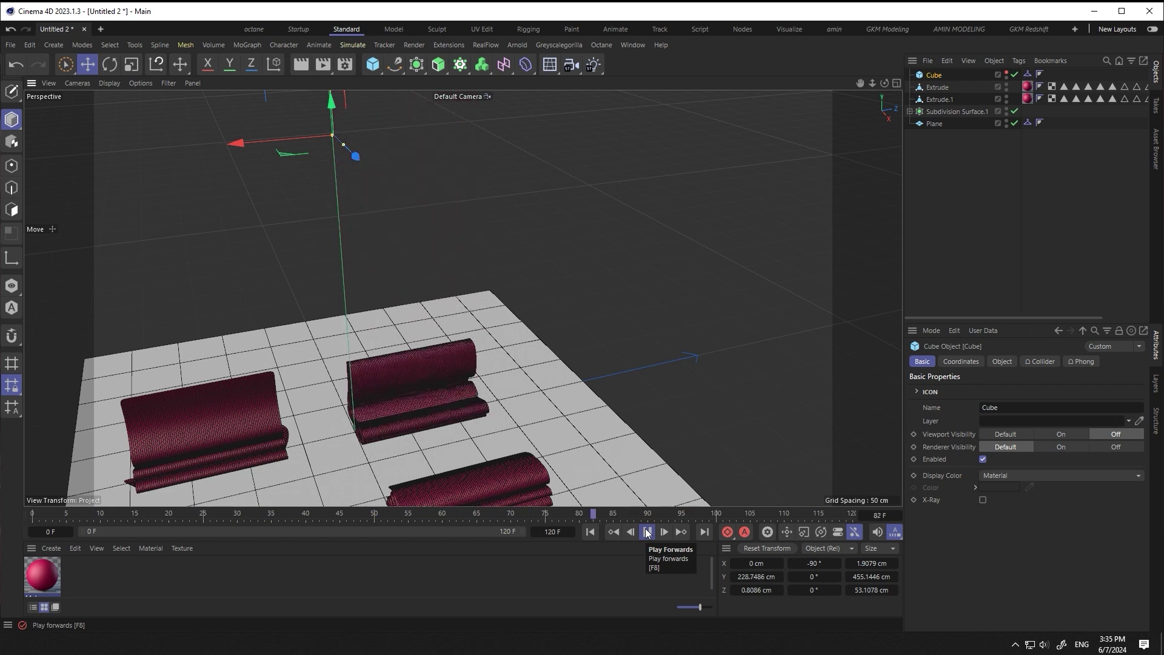
pyautogui.moveTo(445, 395)
pyautogui.keyDown('alt'); pyautogui.mouseDown()
pyautogui.moveTo(538, 351)
pyautogui.moveTo(433, 422)
pyautogui.mouseUp(); pyautogui.keyUp('alt')
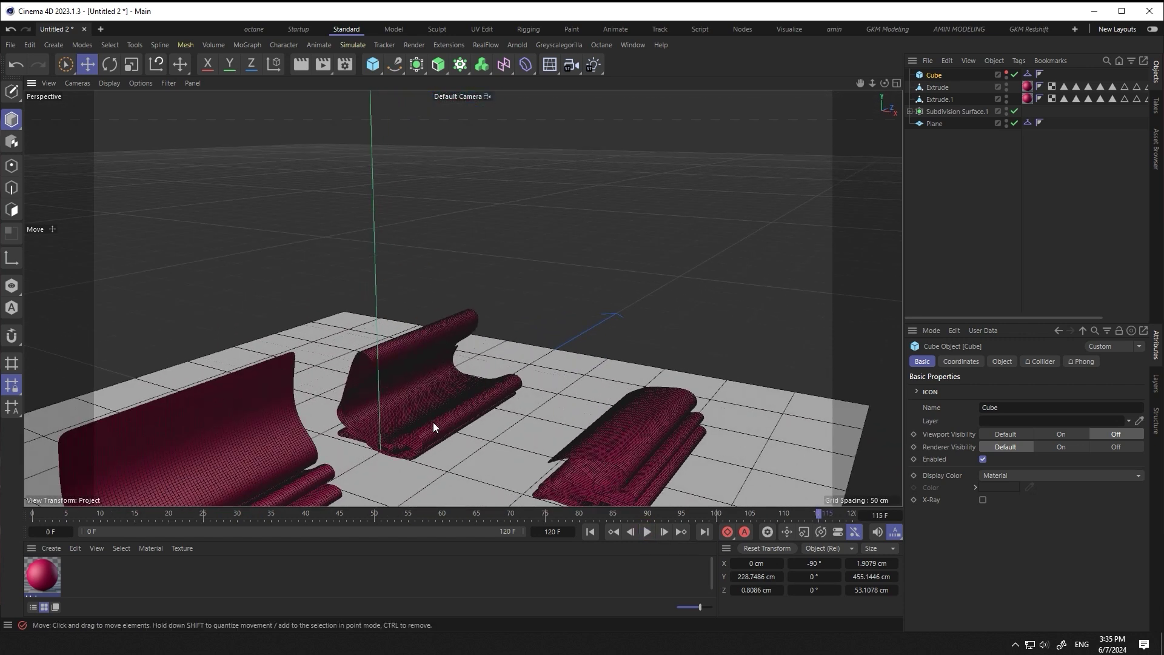
pyautogui.scroll(3, 433, 420)
pyautogui.rightClick(938, 100)
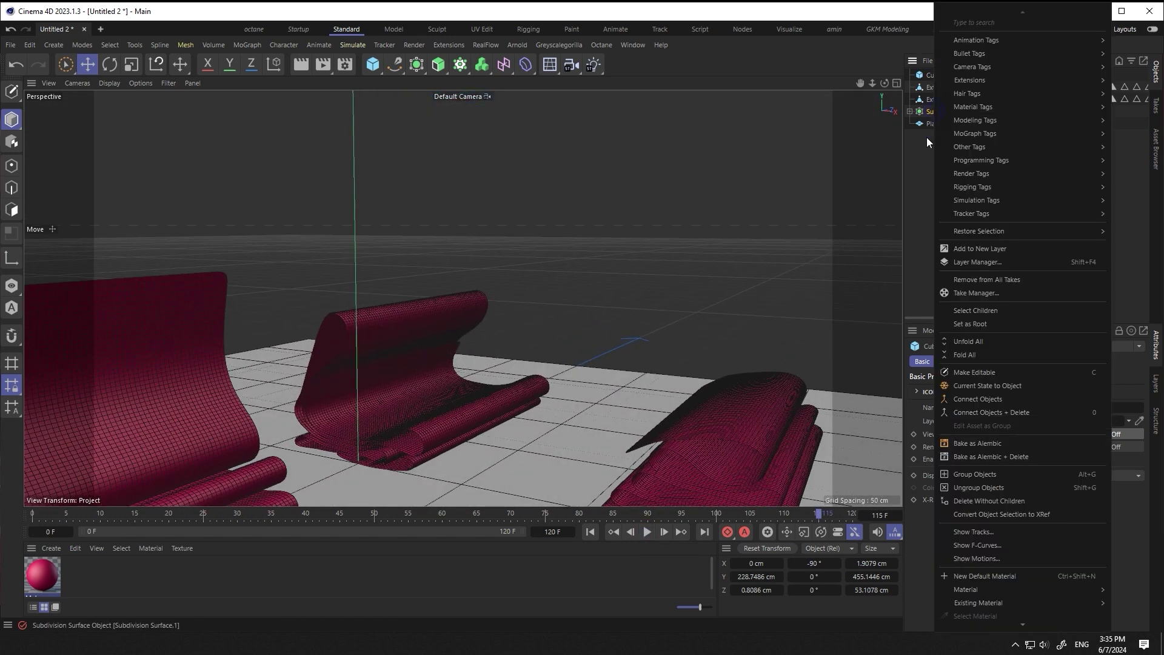
pyautogui.click(988, 412)
pyautogui.scroll(-5, 622, 359)
pyautogui.keyDown('alt'); pyautogui.moveTo(494, 334); pyautogui.dragTo(449, 360); pyautogui.keyUp('alt')
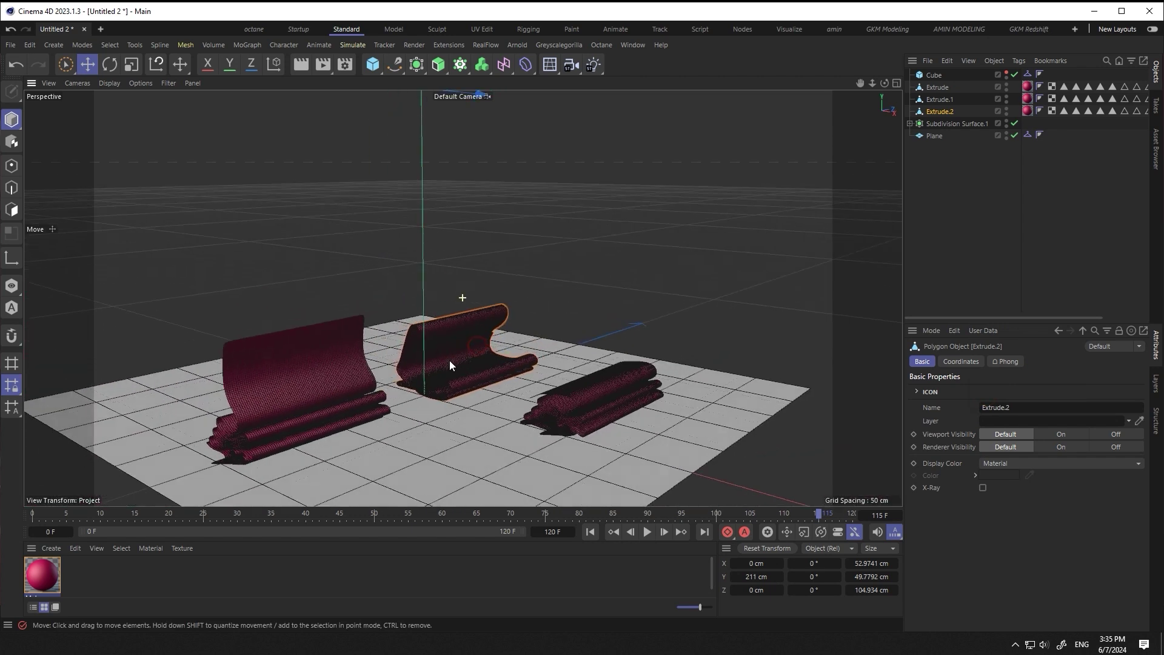
pyautogui.click(110, 45)
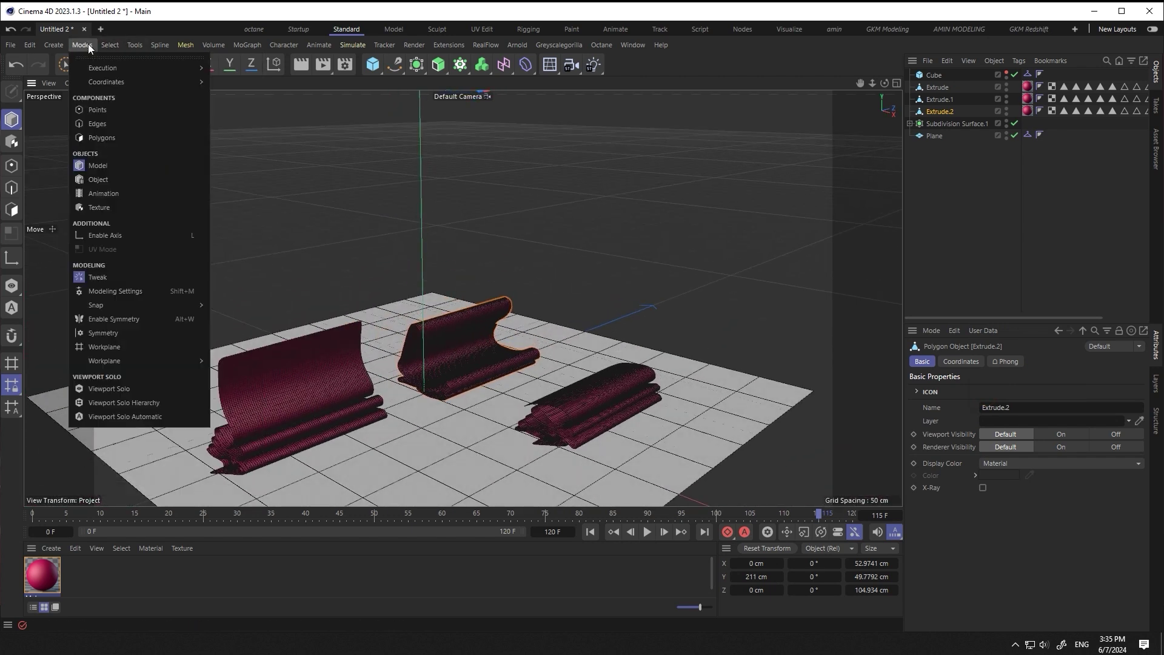
pyautogui.moveTo(96, 304)
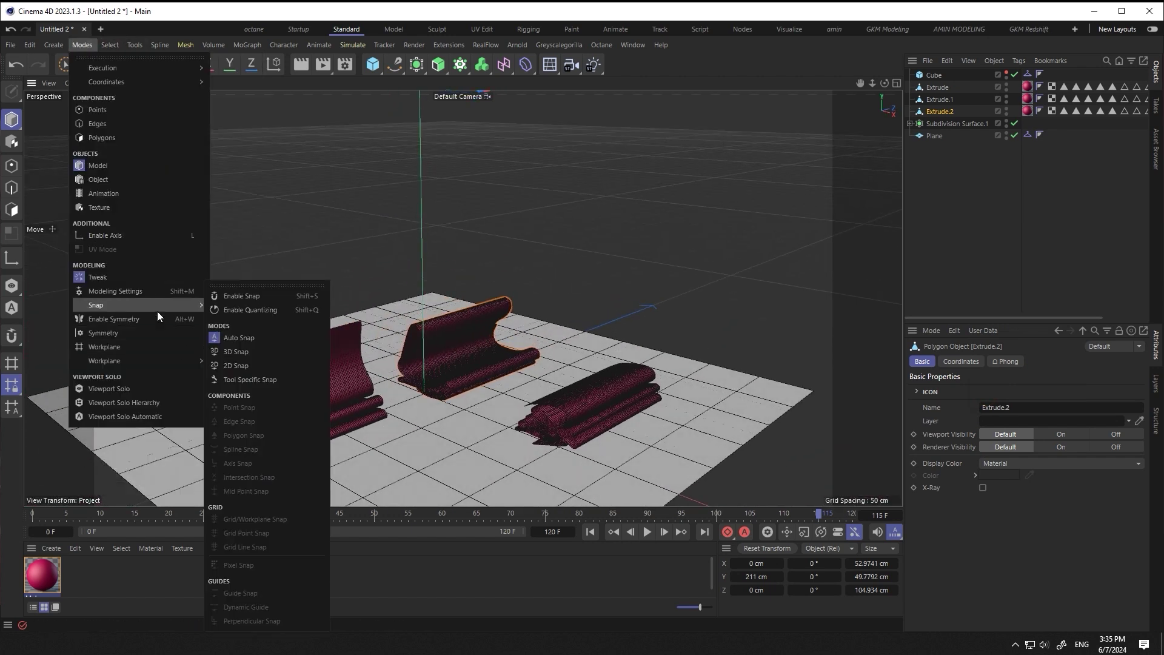
# - Centre Extrude.2's axis on its geometry and move it toward the front of the plane
pyautogui.click(168, 7)
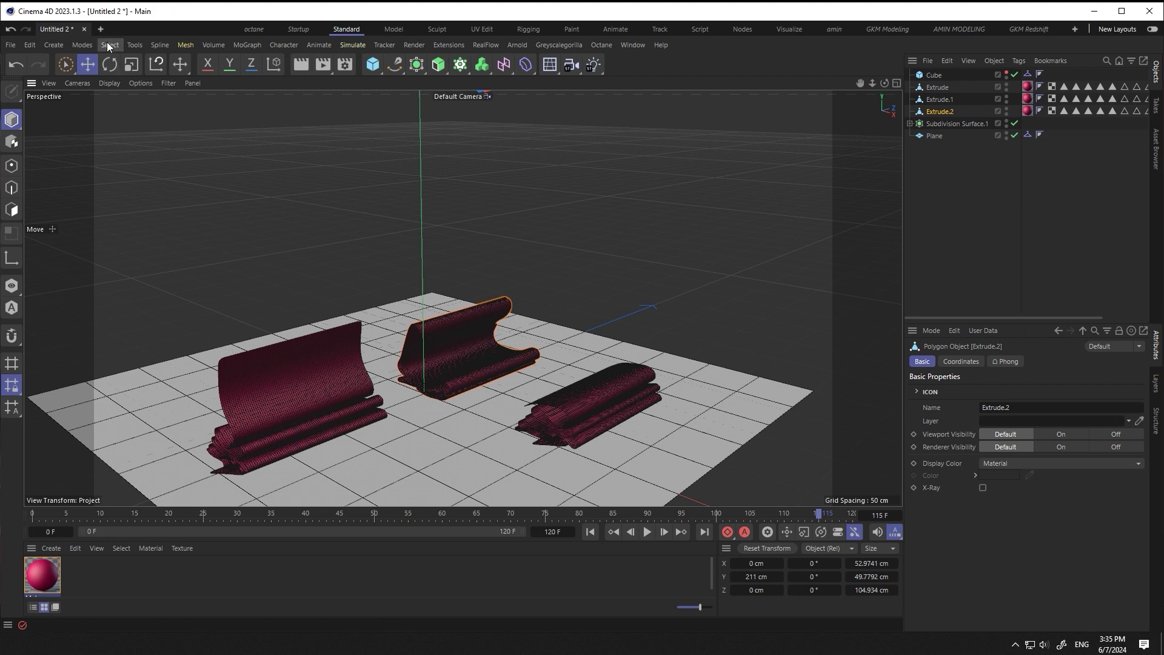
pyautogui.click(137, 44)
pyautogui.moveTo(182, 250)
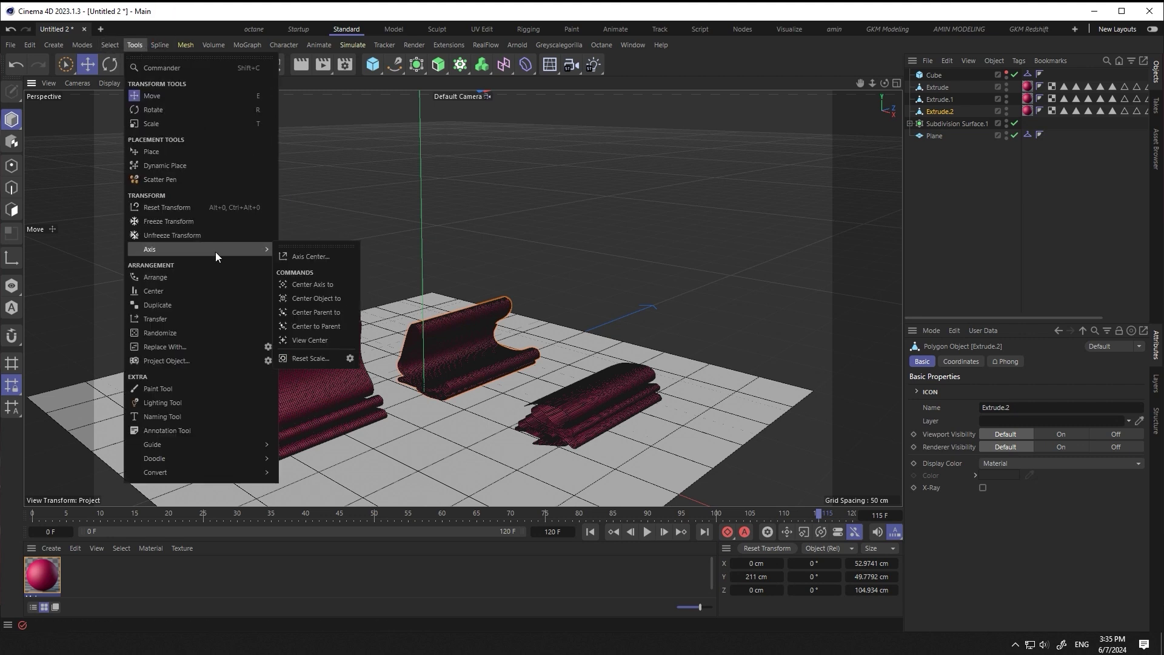
pyautogui.click(324, 284)
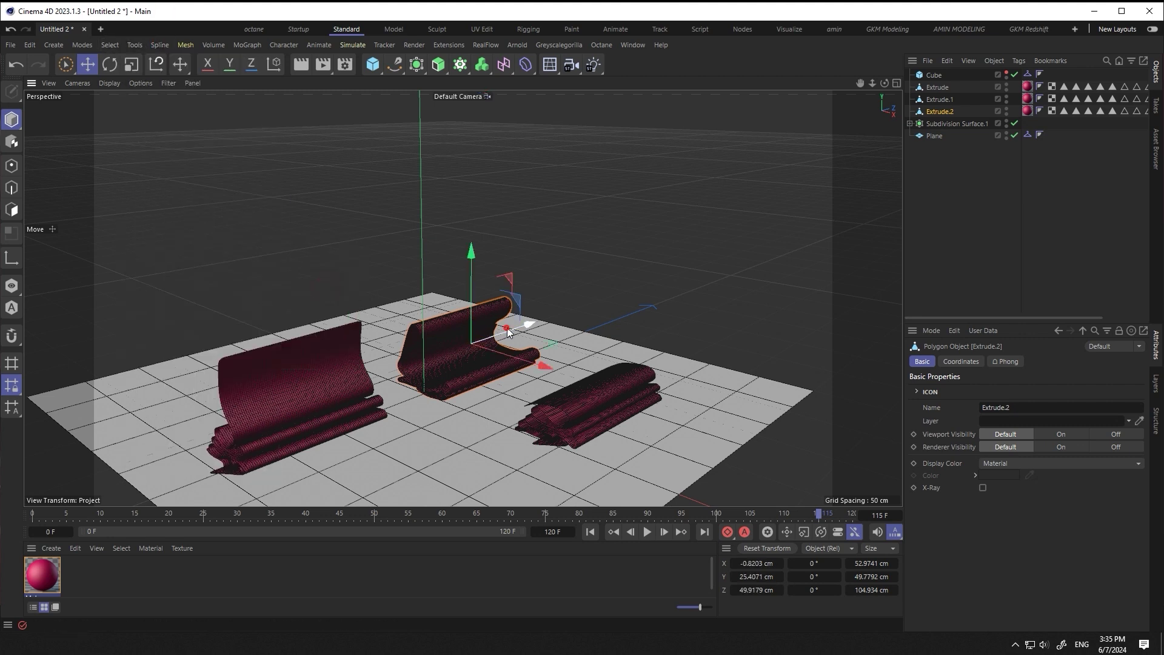
pyautogui.moveTo(508, 332)
pyautogui.mouseDown()
pyautogui.moveTo(252, 330)
pyautogui.moveTo(236, 143)
pyautogui.mouseUp()
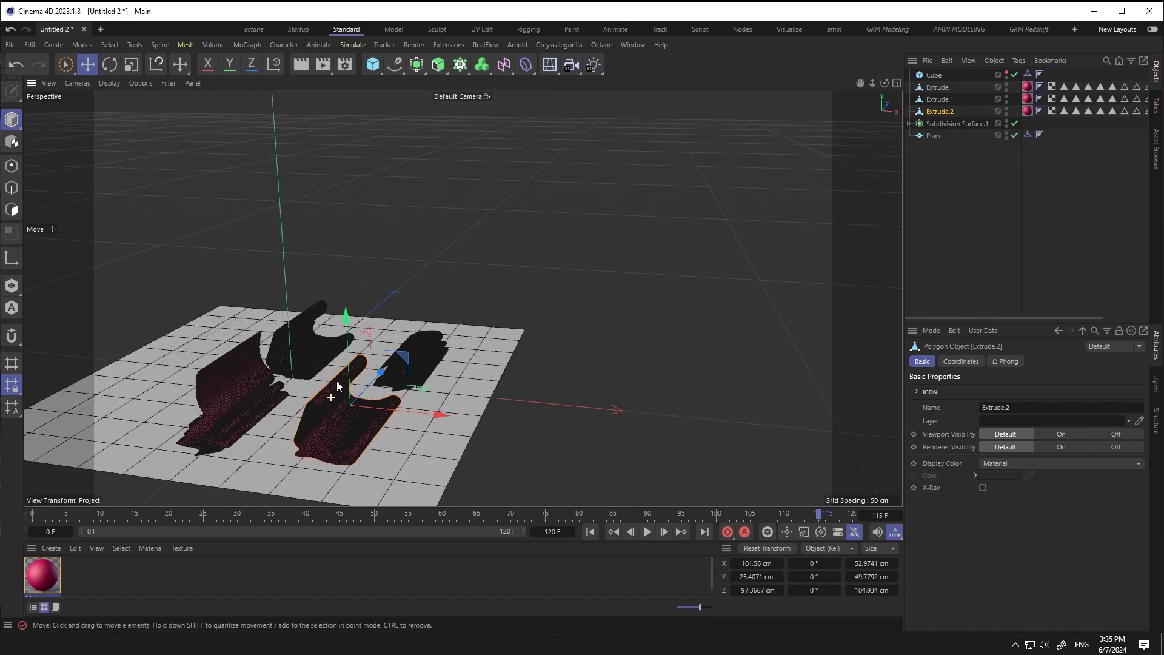
# - Centre the axes of Extrude and Extrude.1 on their own geometry
pyautogui.click(140, 44)
pyautogui.click(328, 287)
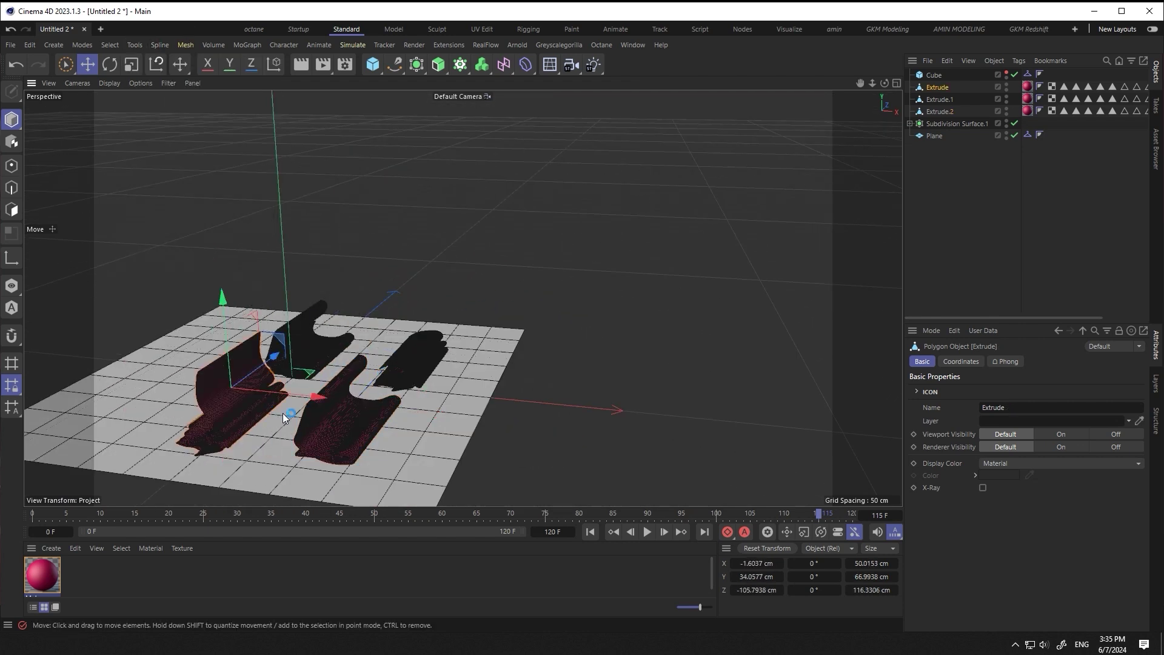
pyautogui.keyDown('alt'); pyautogui.moveTo(460, 342); pyautogui.dragTo(268, 141); pyautogui.keyUp('alt')
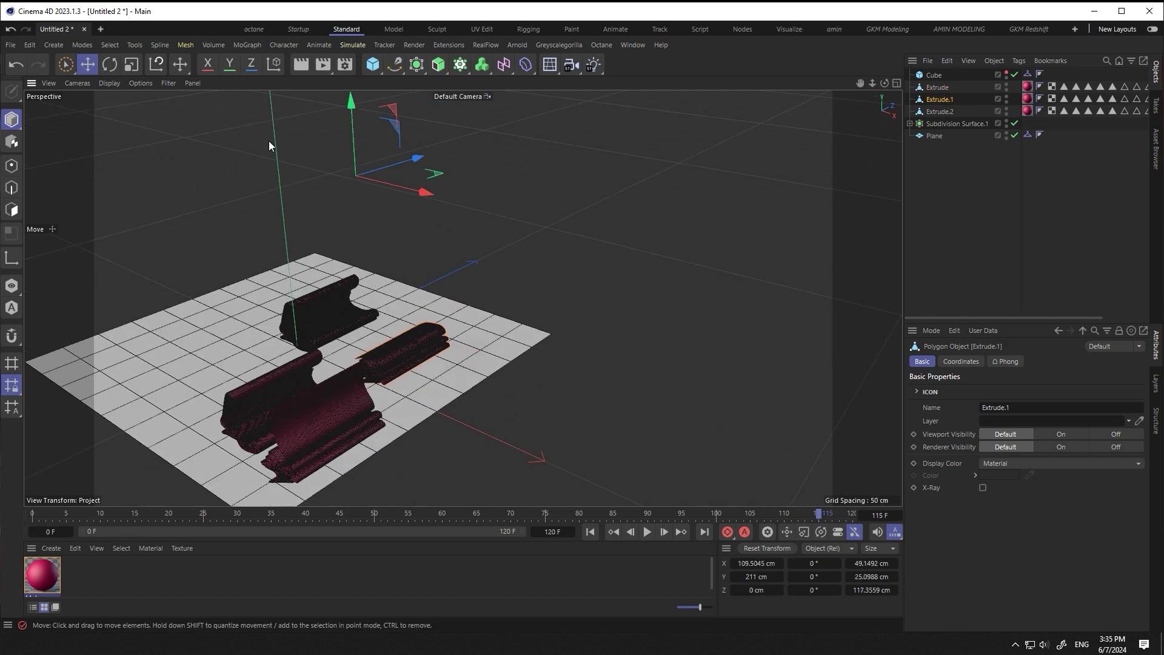
pyautogui.click(113, 45)
pyautogui.moveTo(200, 250)
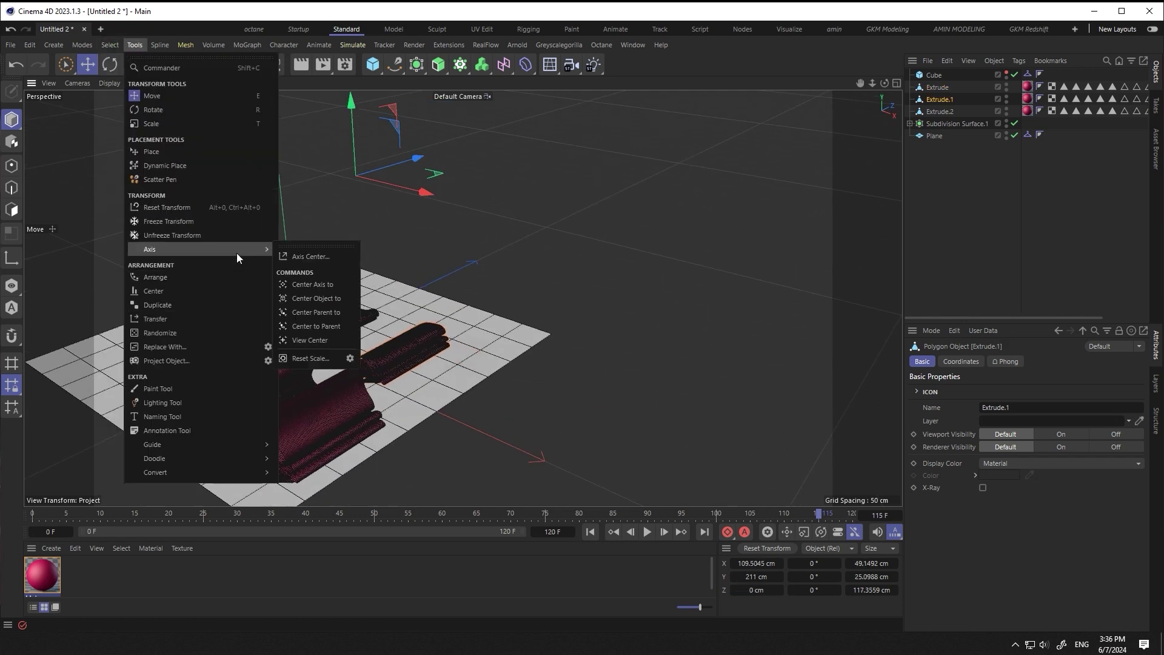
pyautogui.click(336, 285)
pyautogui.moveTo(336, 285)
pyautogui.keyDown('alt'); pyautogui.mouseDown()
pyautogui.moveTo(370, 413)
pyautogui.moveTo(331, 423)
pyautogui.moveTo(326, 376)
pyautogui.mouseUp(); pyautogui.keyUp('alt')
pyautogui.click(331, 423)
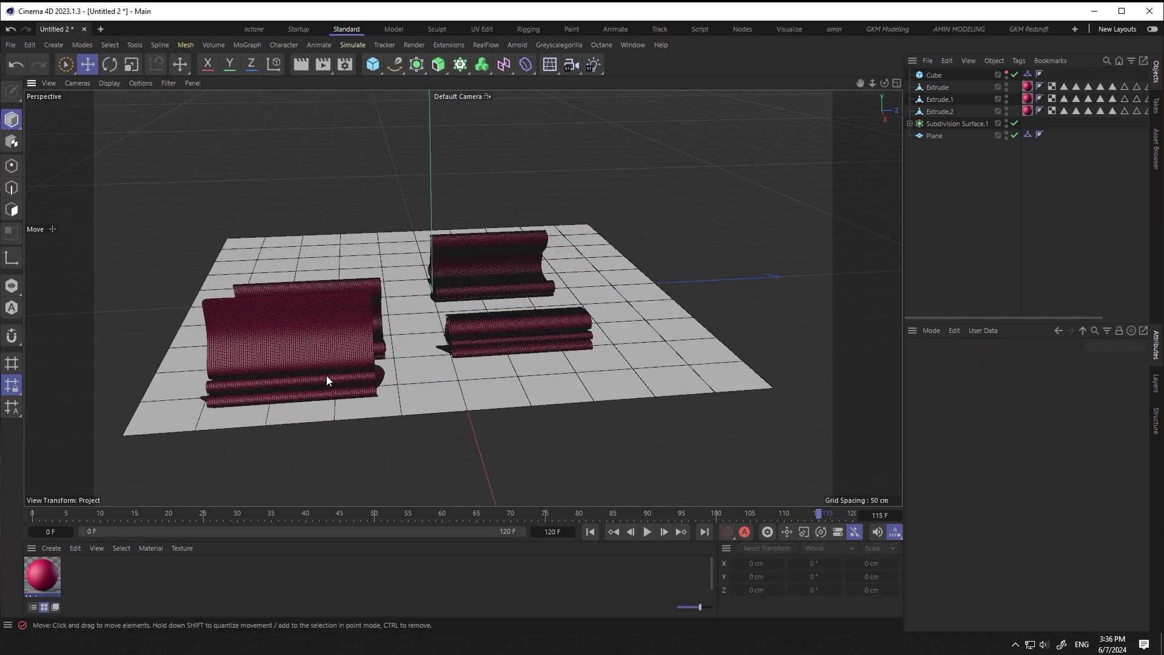
# - Move Extrude.1 next to the front sheet
pyautogui.keyDown('alt'); pyautogui.moveTo(326, 376); pyautogui.dragTo(381, 393, button='right'); pyautogui.keyUp('alt')
pyautogui.keyDown('alt'); pyautogui.moveTo(382, 397); pyautogui.dragTo(450, 336); pyautogui.keyUp('alt')
pyautogui.scroll(3, 450, 336)
pyautogui.click(402, 378)
pyautogui.scroll(-3, 402, 377)
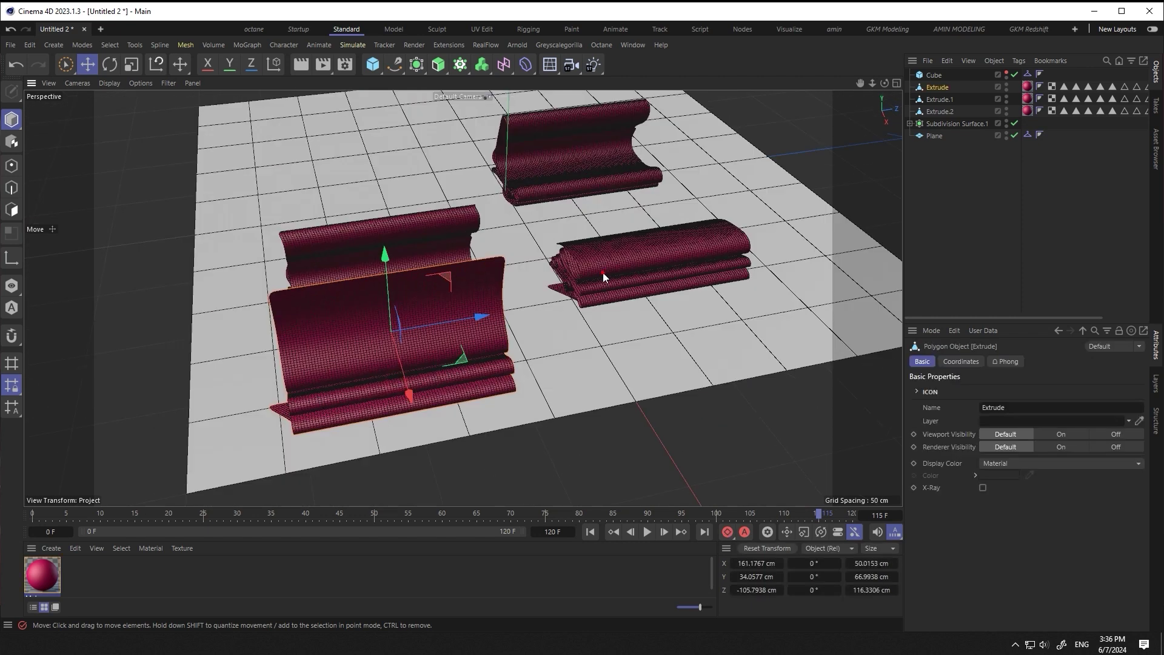
pyautogui.click(701, 258)
pyautogui.moveTo(700, 258)
pyautogui.mouseDown()
pyautogui.moveTo(546, 259)
pyautogui.moveTo(401, 288)
pyautogui.moveTo(509, 329)
pyautogui.moveTo(382, 333)
pyautogui.moveTo(518, 257)
pyautogui.moveTo(576, 292)
pyautogui.moveTo(475, 263)
pyautogui.moveTo(441, 237)
pyautogui.mouseUp()
# - Slide Extrude.1 into position and rotate Extrude about 96 degrees beside the others
pyautogui.click(382, 333)
pyautogui.click(316, 364)
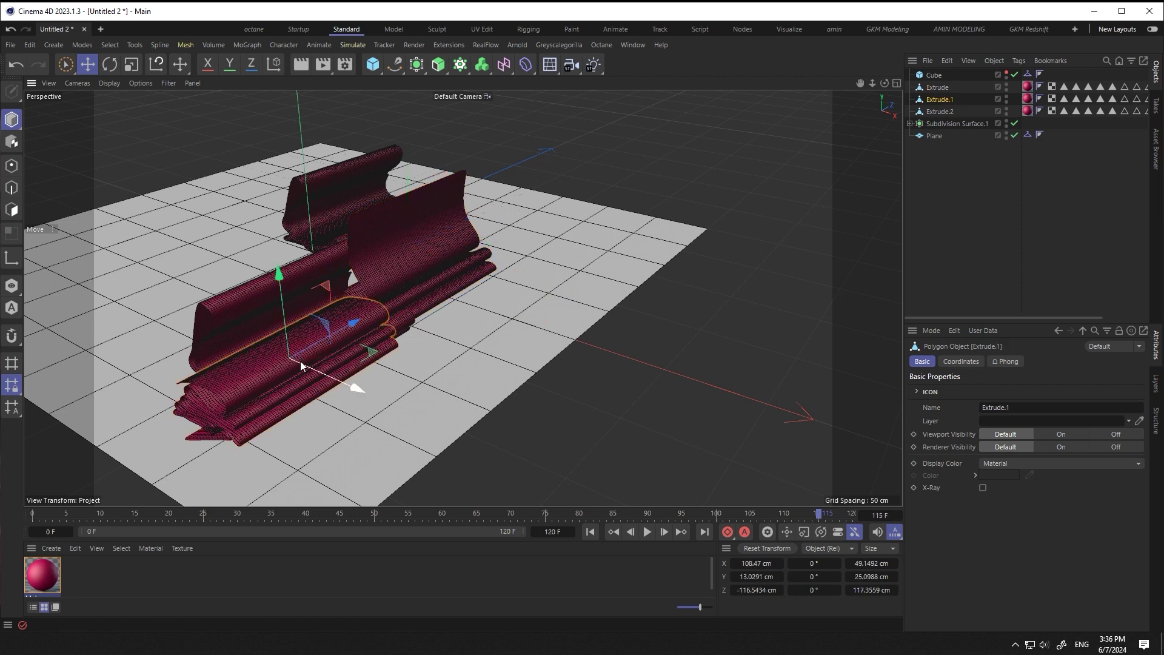
pyautogui.moveTo(300, 362)
pyautogui.mouseDown()
pyautogui.moveTo(369, 356)
pyautogui.moveTo(409, 324)
pyautogui.moveTo(340, 325)
pyautogui.moveTo(361, 318)
pyautogui.moveTo(326, 269)
pyautogui.moveTo(323, 279)
pyautogui.mouseUp()
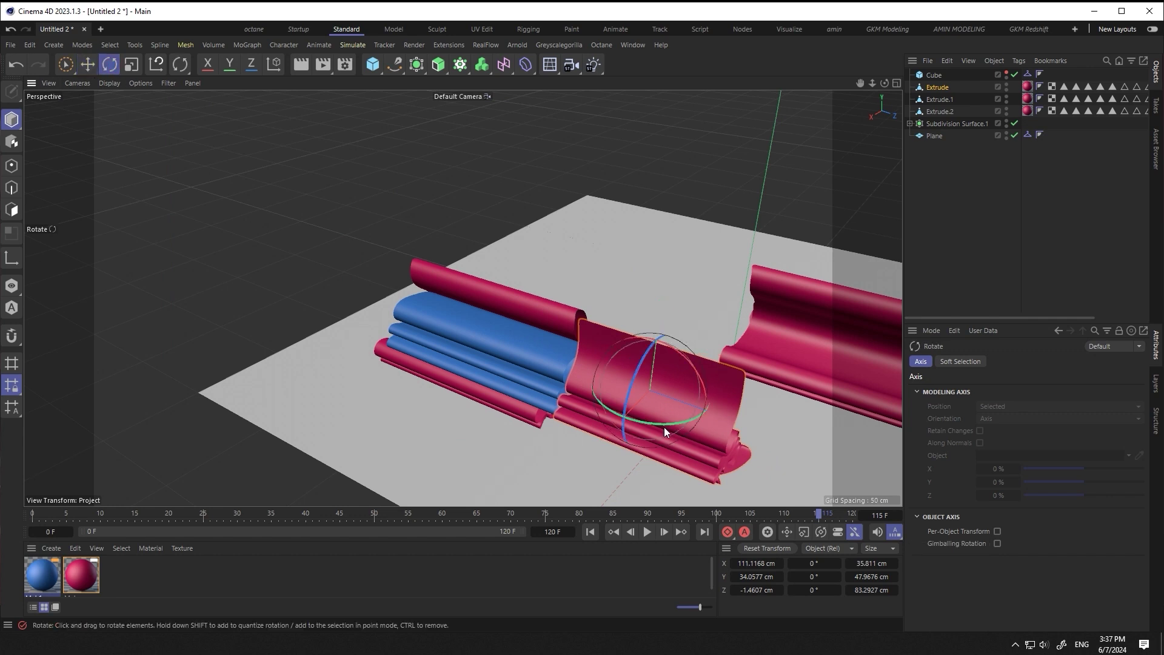
pyautogui.moveTo(664, 427)
pyautogui.mouseDown()
pyautogui.moveTo(814, 344)
pyautogui.moveTo(760, 388)
pyautogui.moveTo(649, 409)
pyautogui.moveTo(557, 464)
pyautogui.mouseUp()
pyautogui.scroll(-3, 635, 458)
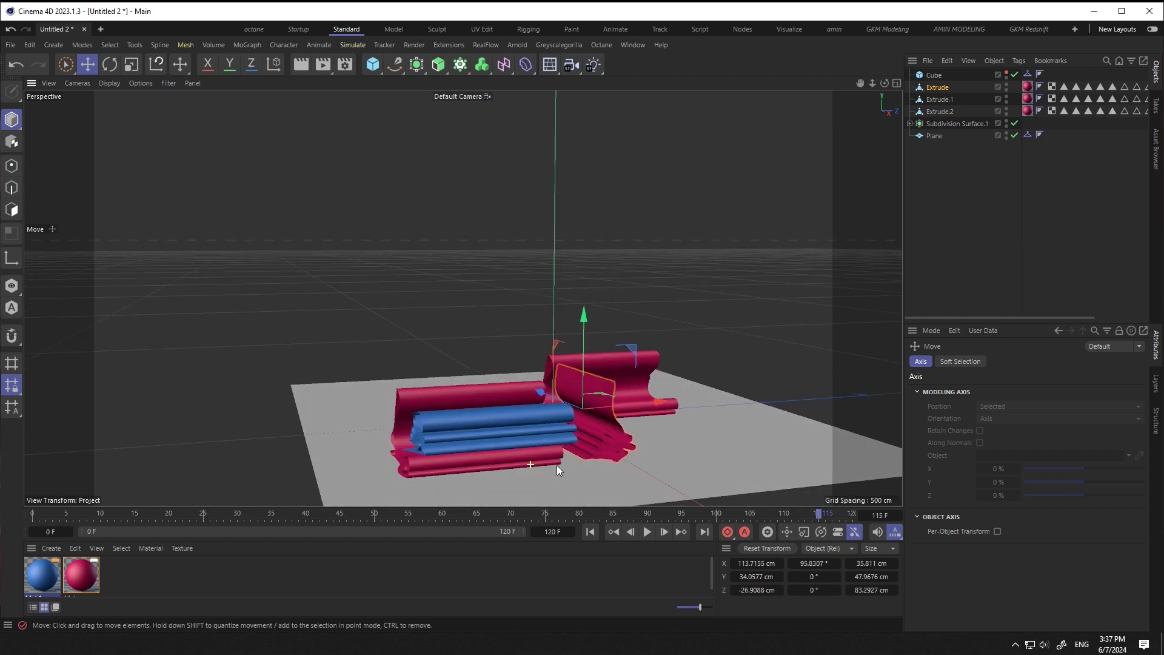
# - Create Mat.2, apply it to the Extrude sheet and give it the cyan-to-white Gradient preset
pyautogui.doubleClick(149, 566)
pyautogui.moveTo(591, 424); pyautogui.dragTo(592, 425)
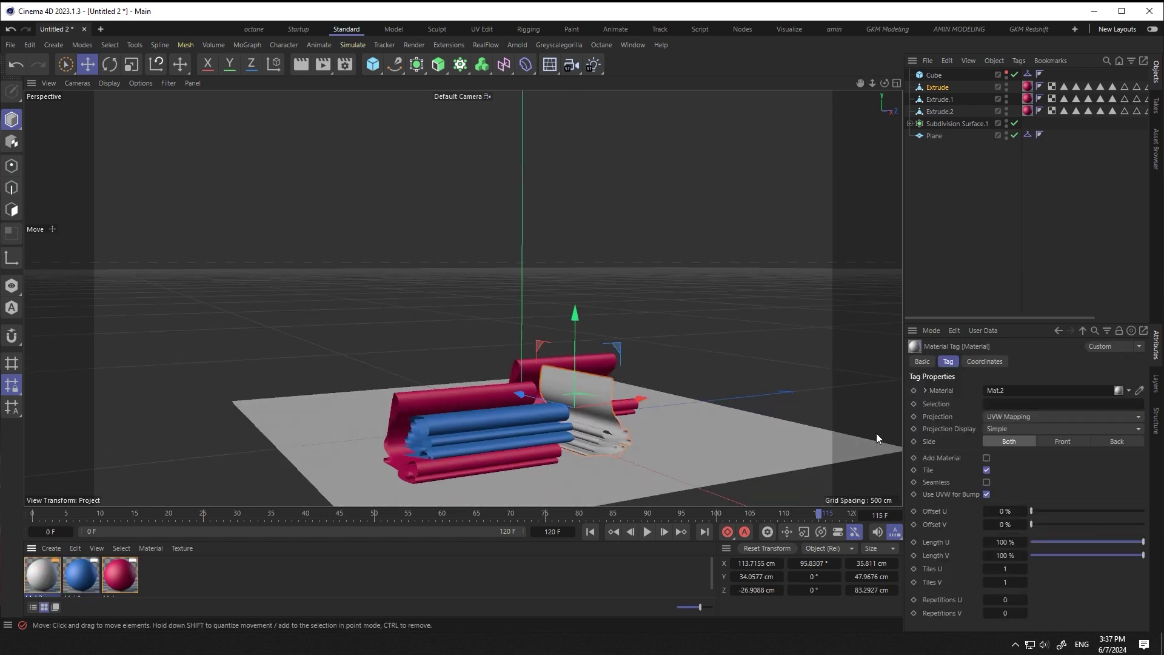
pyautogui.doubleClick(43, 575)
pyautogui.click(195, 321)
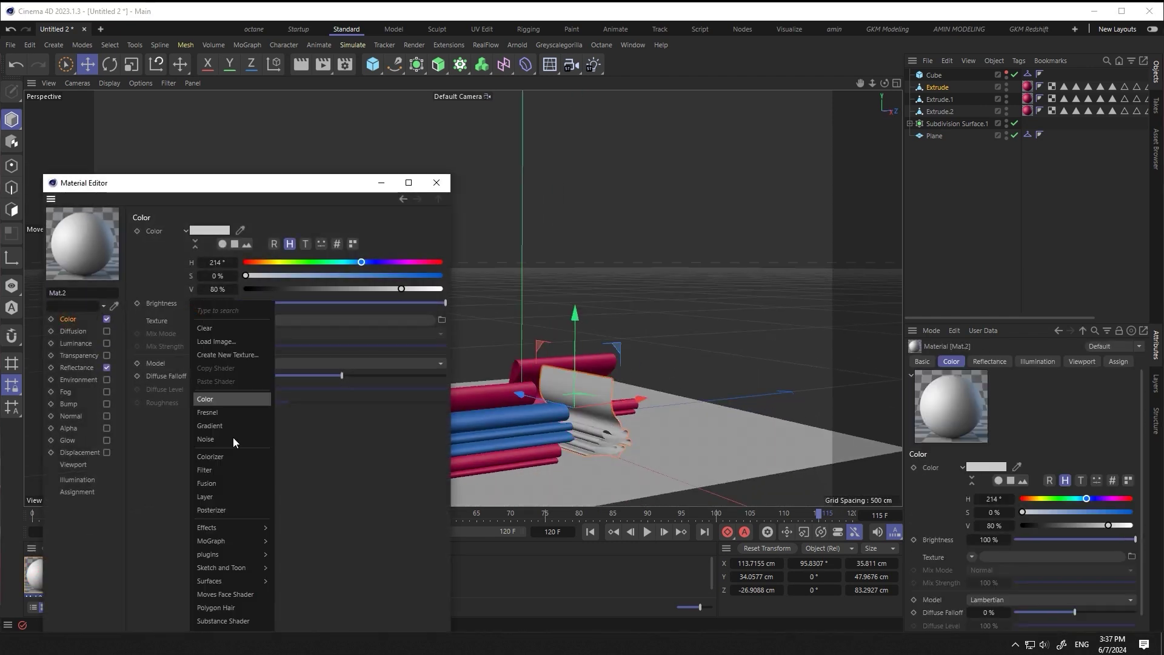
pyautogui.click(230, 428)
pyautogui.click(220, 370)
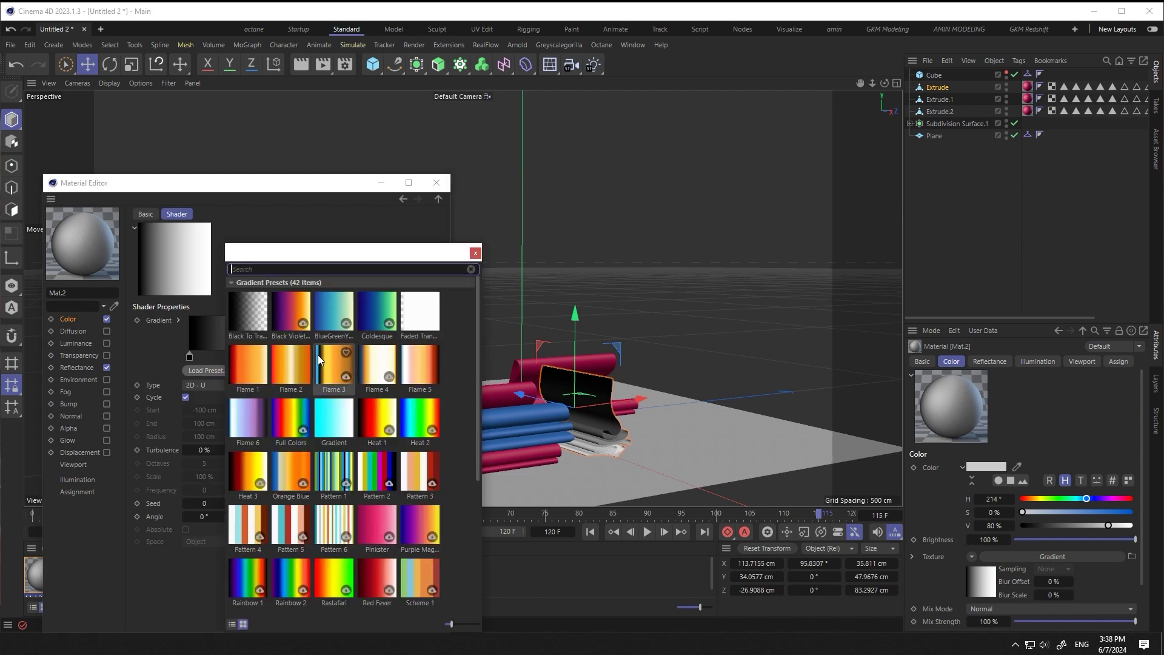
pyautogui.doubleClick(340, 434)
pyautogui.click(437, 183)
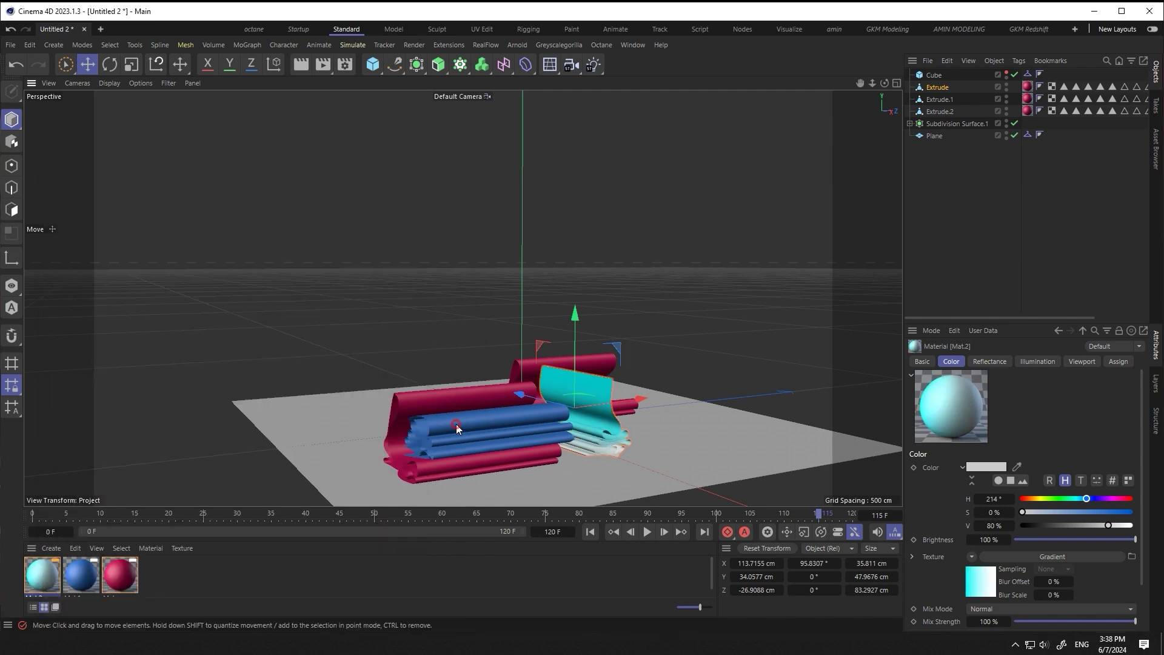
# - Change the blue material Mat.1's colour texture to the orange Flame 2 gradient preset
pyautogui.doubleClick(1027, 99)
pyautogui.click(230, 320)
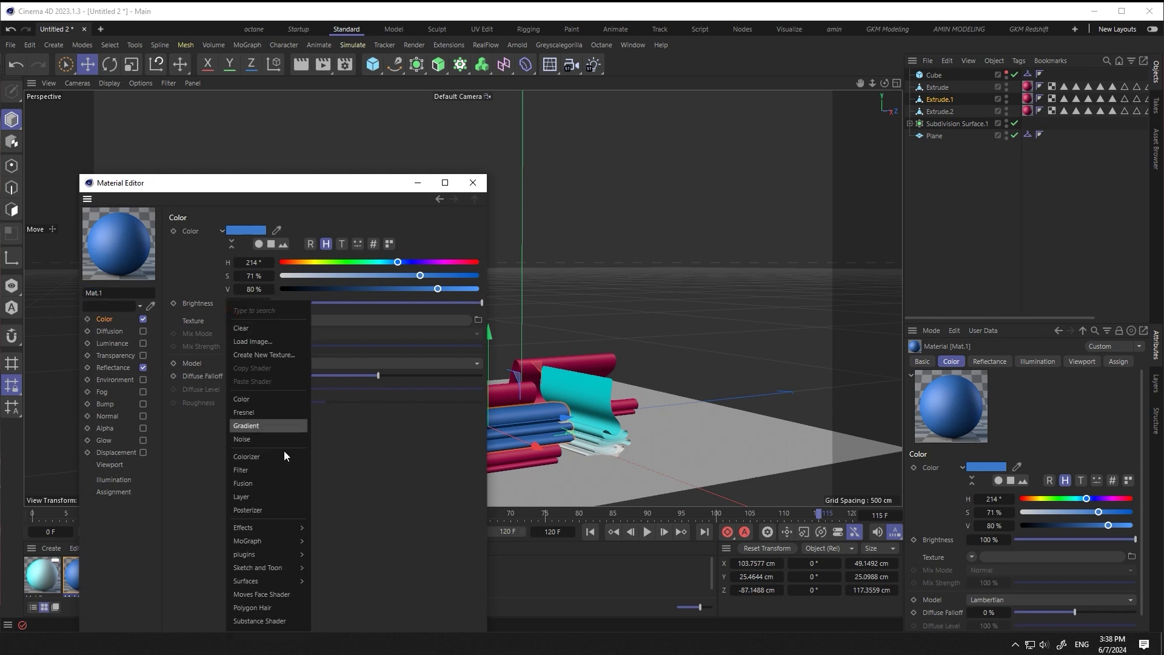
pyautogui.click(271, 428)
pyautogui.click(275, 328)
pyautogui.click(257, 369)
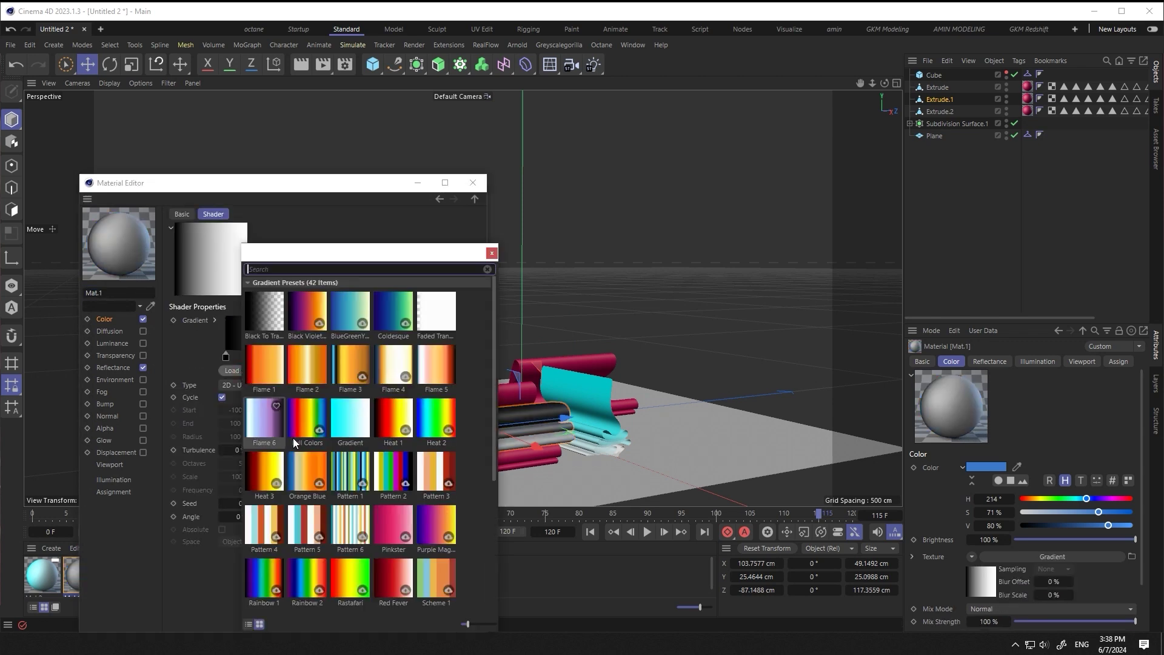
pyautogui.scroll(3, 410, 497)
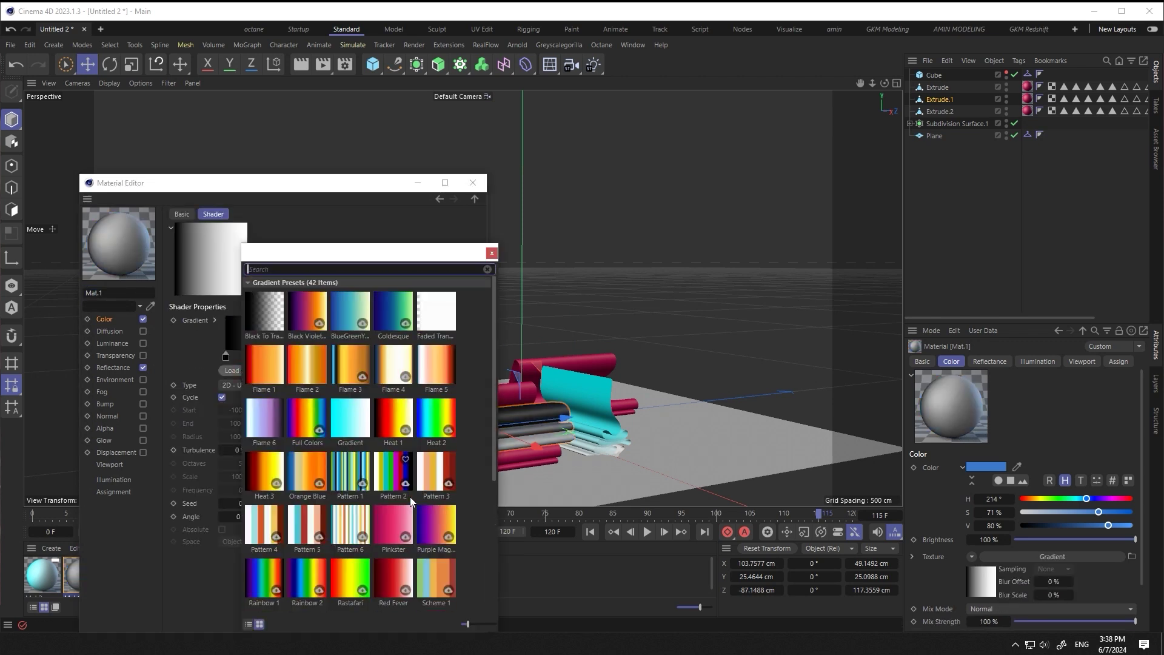
pyautogui.click(309, 373)
pyautogui.click(474, 184)
# - Change the pink material Mat's colour texture to the purple Flame 6 gradient preset
pyautogui.click(438, 399)
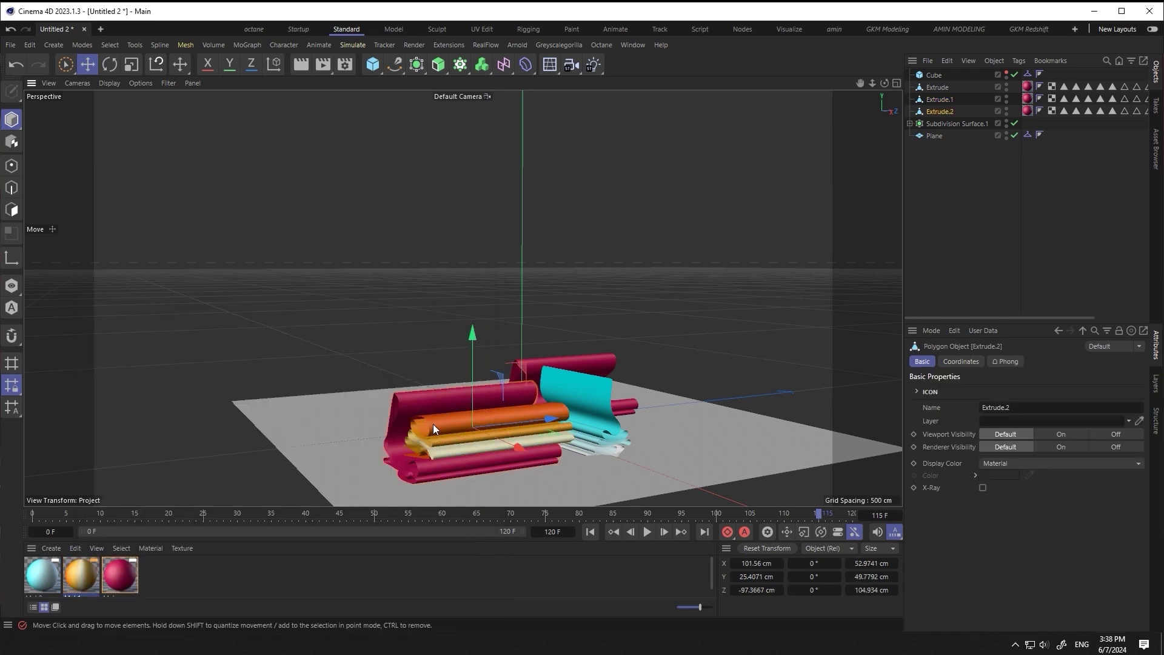
pyautogui.keyDown('alt'); pyautogui.moveTo(433, 424); pyautogui.dragTo(487, 427); pyautogui.keyUp('alt')
pyautogui.doubleClick(120, 575)
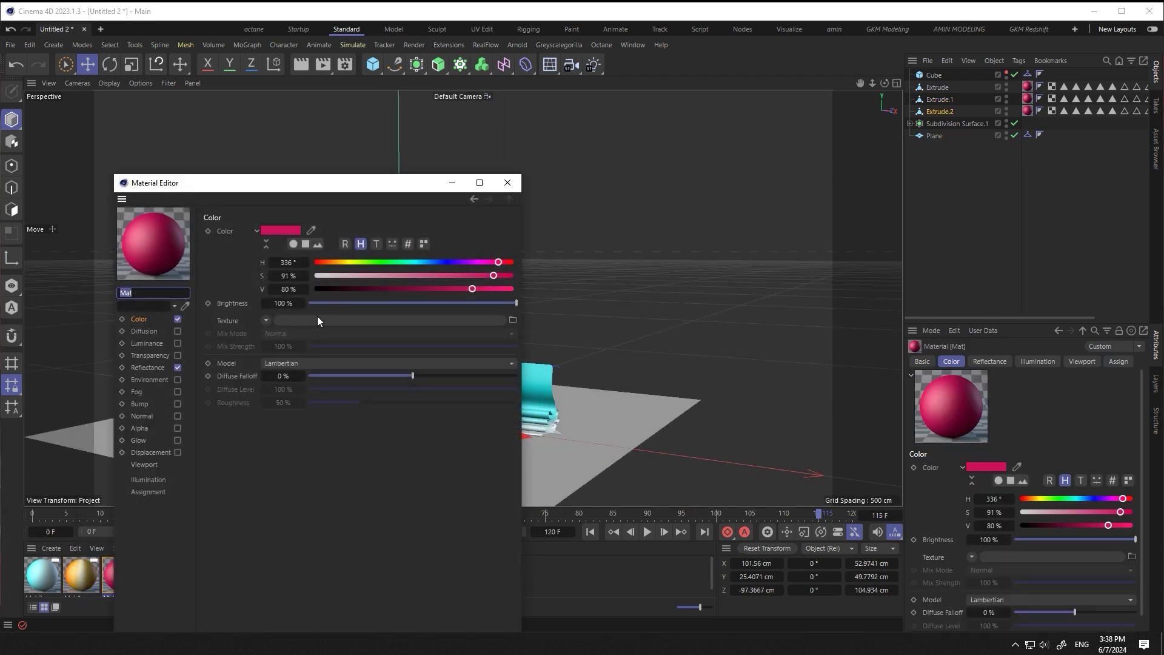
pyautogui.click(266, 319)
pyautogui.click(253, 402)
pyautogui.click(275, 344)
pyautogui.click(308, 376)
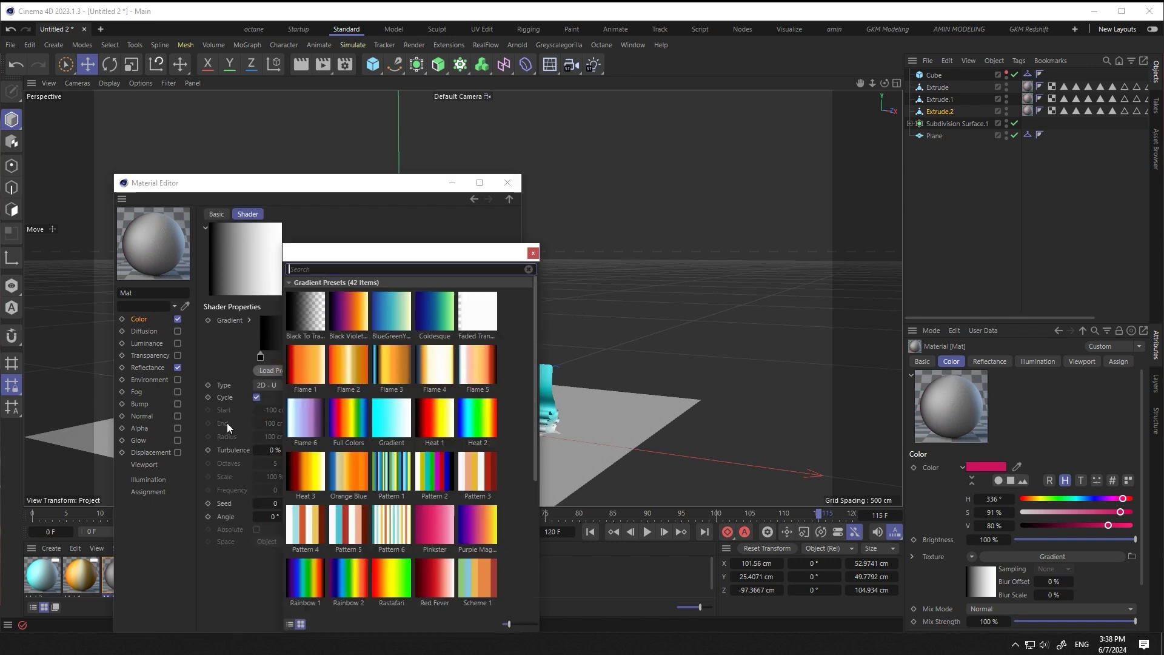
pyautogui.click(313, 418)
pyautogui.click(507, 183)
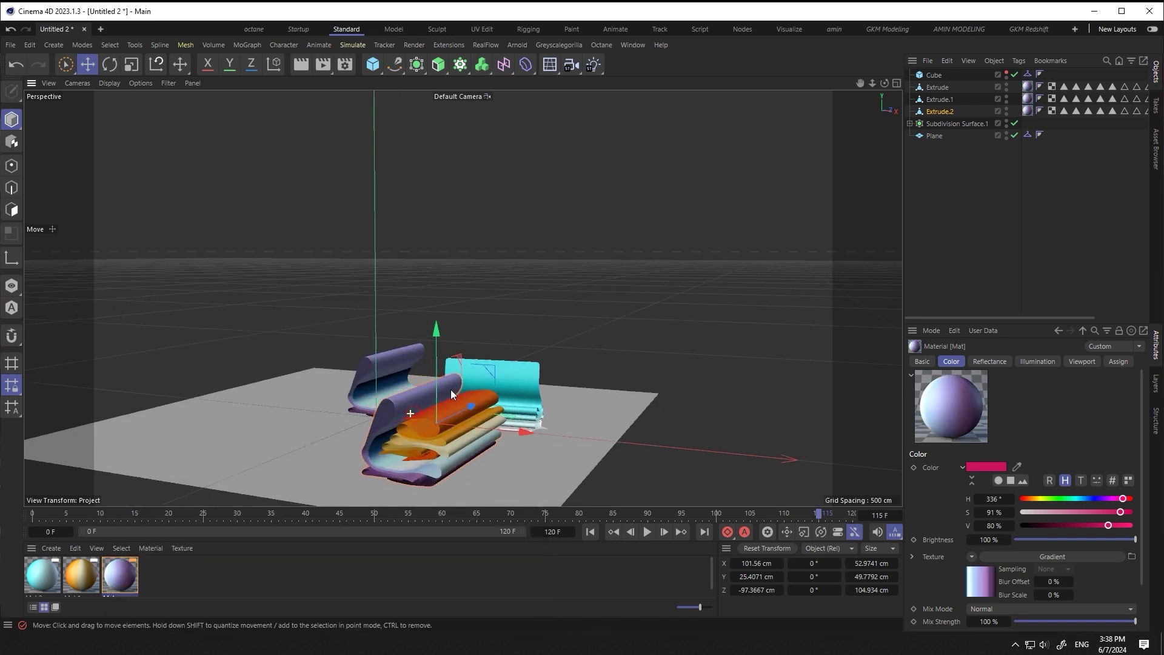
pyautogui.scroll(3, 519, 412)
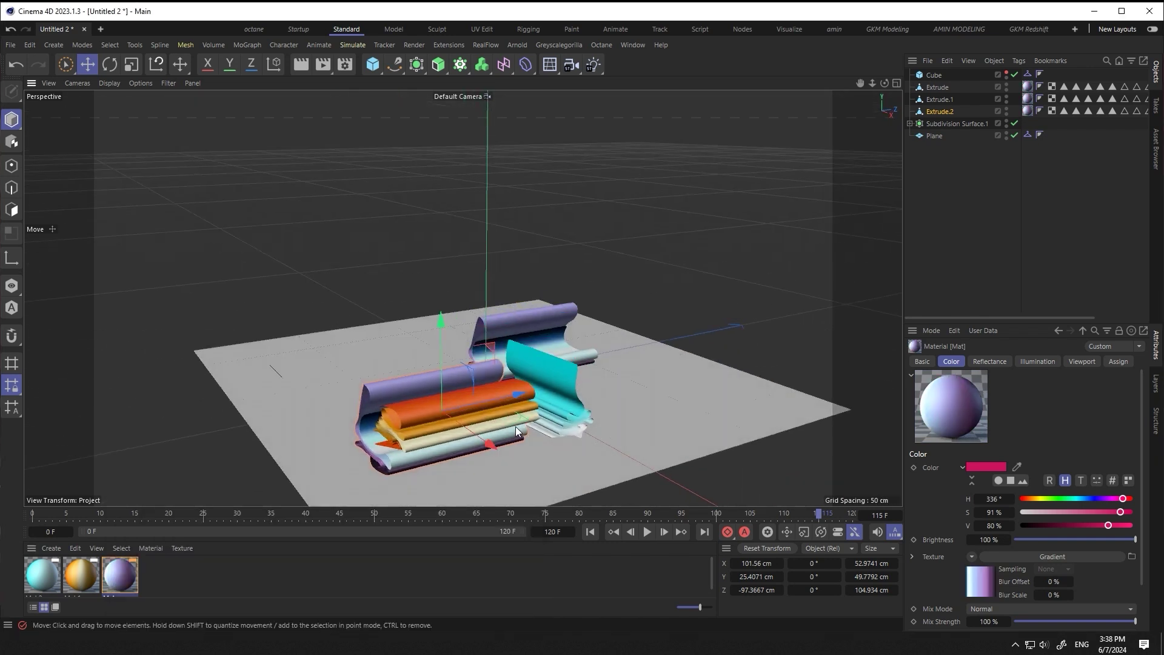
pyautogui.moveTo(516, 427)
pyautogui.keyDown('alt'); pyautogui.mouseDown()
pyautogui.moveTo(557, 384)
pyautogui.moveTo(410, 322)
pyautogui.mouseUp(); pyautogui.keyUp('alt')
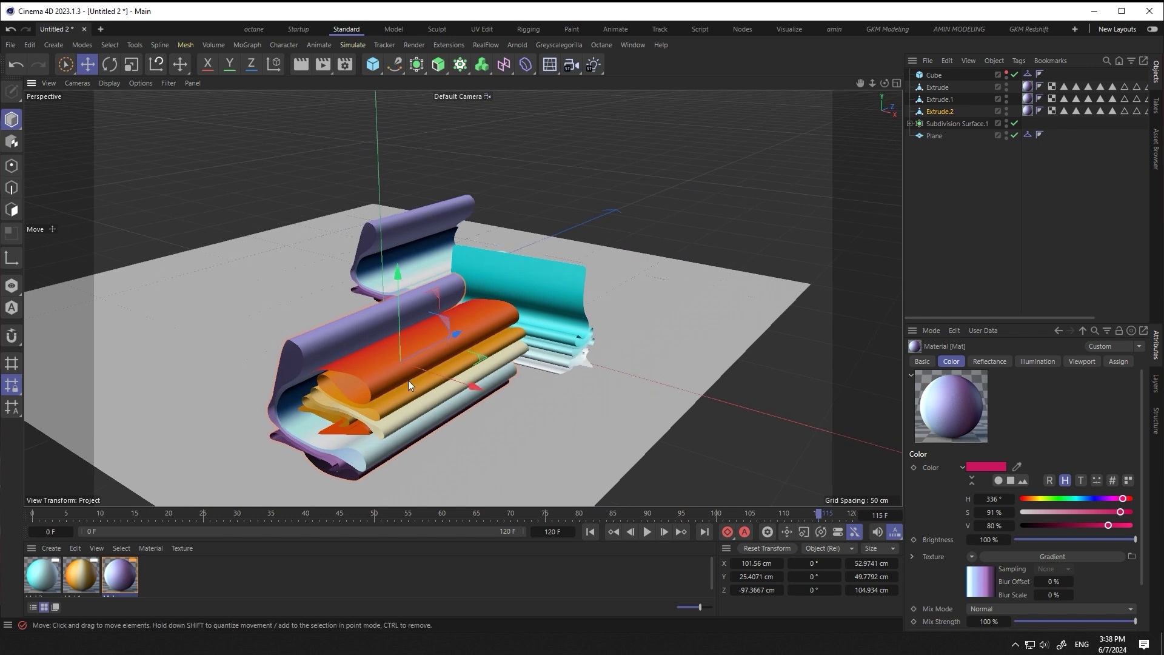